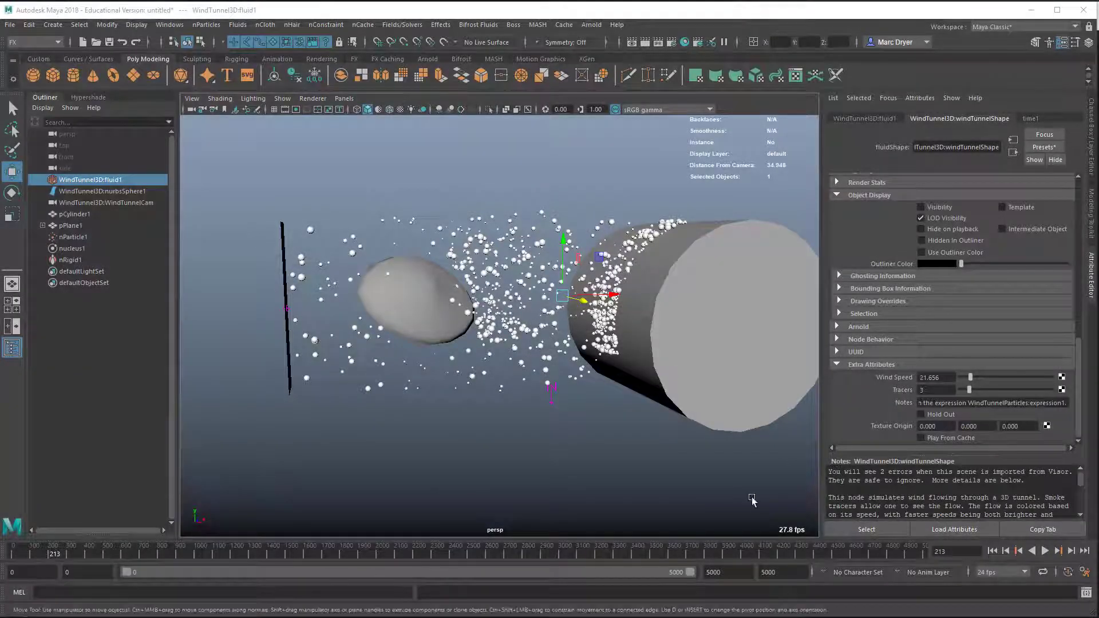
Rewind and play the wind-tunnel simulation, orbiting to watch particles strike the sphere
left_click_drag(691, 473, 699, 485, "alt")
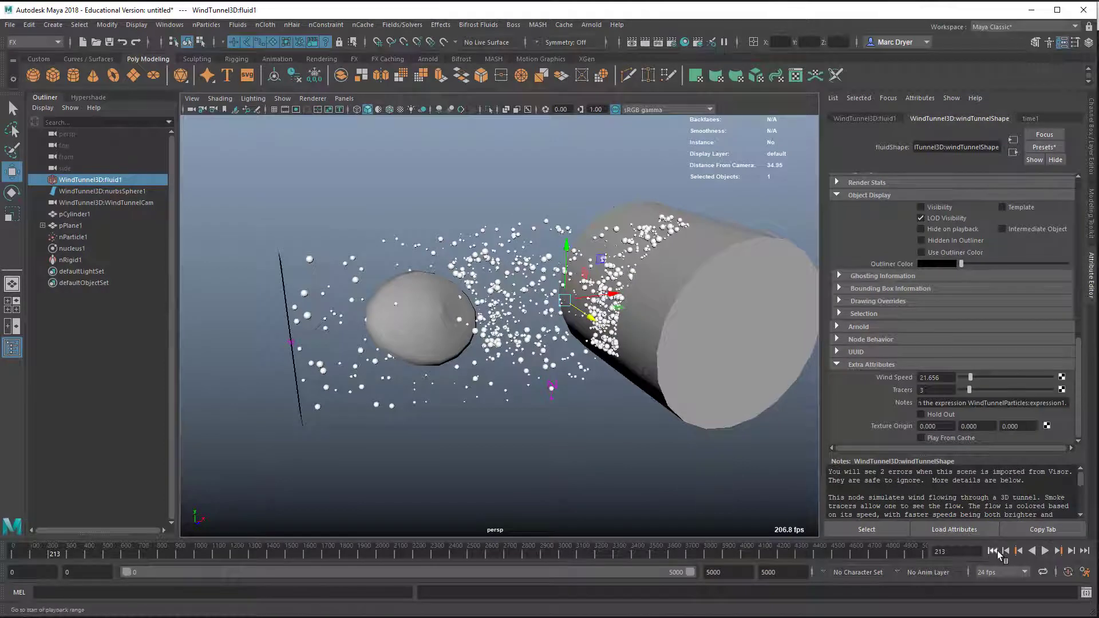
left_click(995, 551)
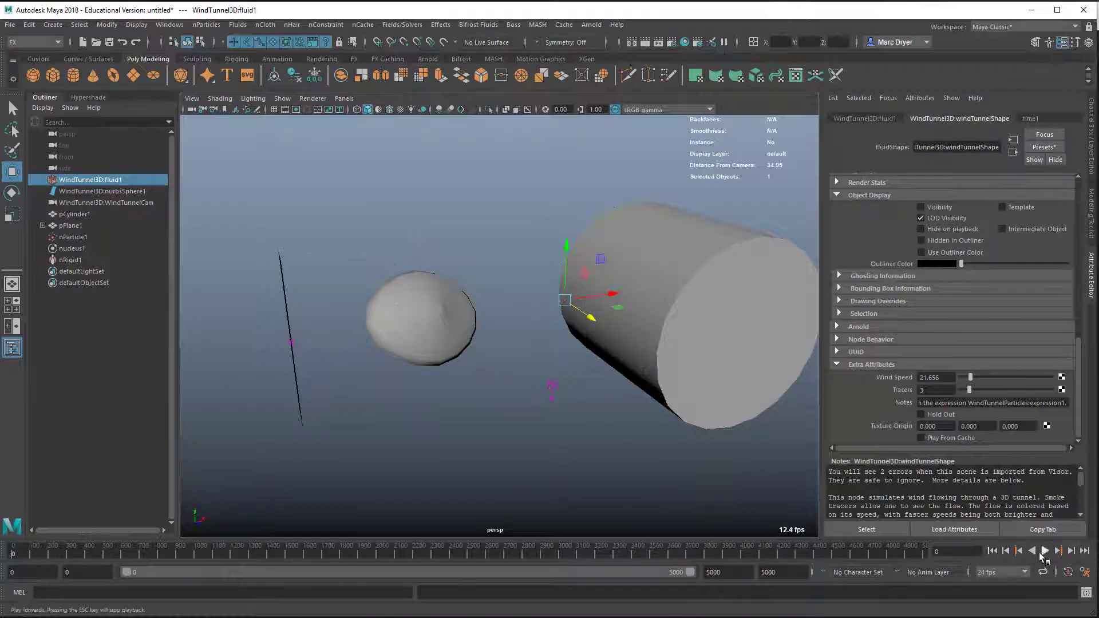
left_click(1046, 551)
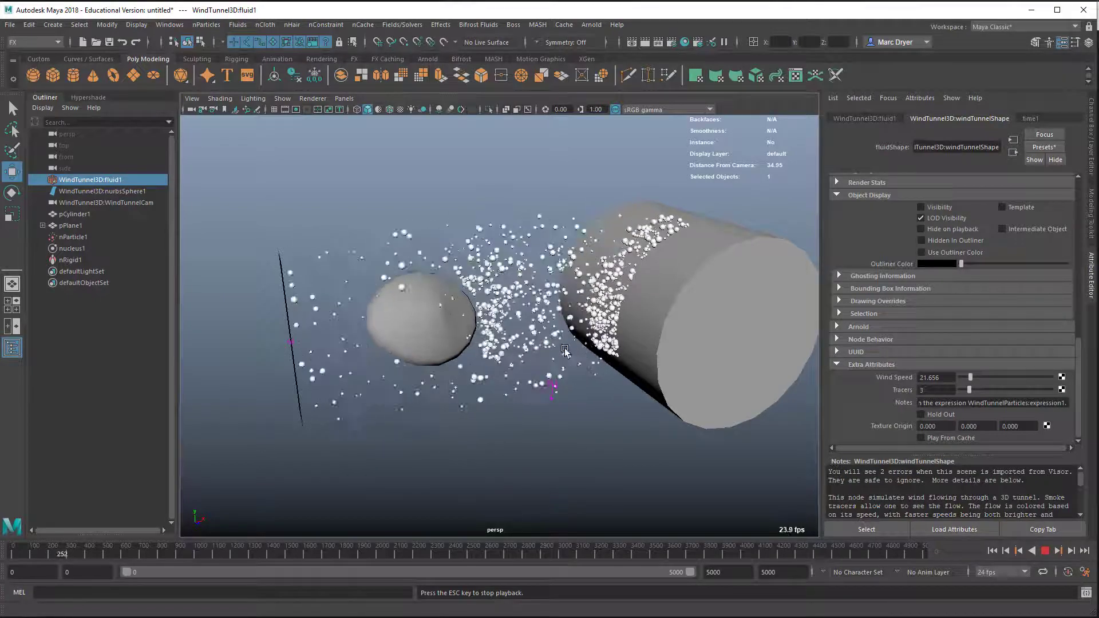
mouse_move(564, 371)
left_mouse_down("alt")
mouse_move(513, 366)
mouse_move(551, 365)
mouse_move(584, 285)
left_mouse_up("alt")
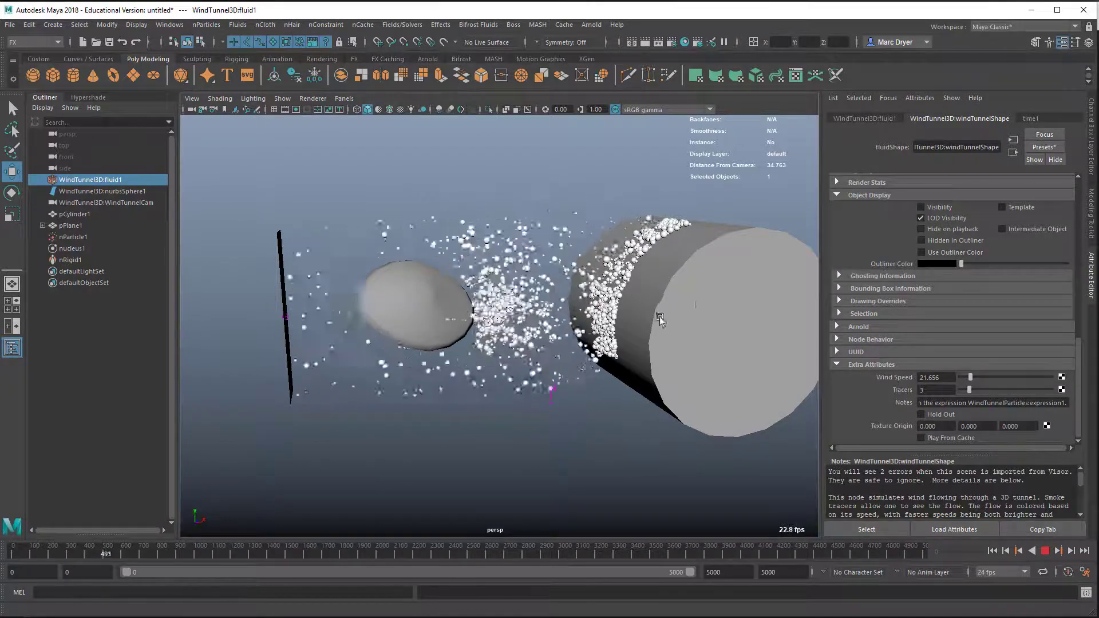
left_click_drag(659, 319, 626, 255, "alt")
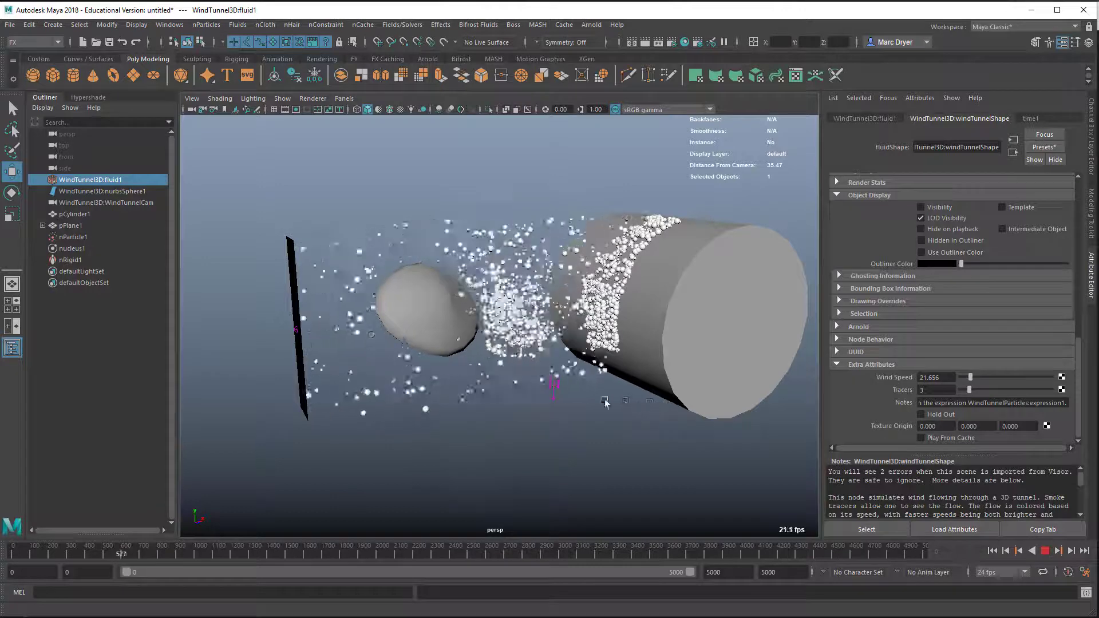
left_click_drag(605, 402, 588, 284, "alt")
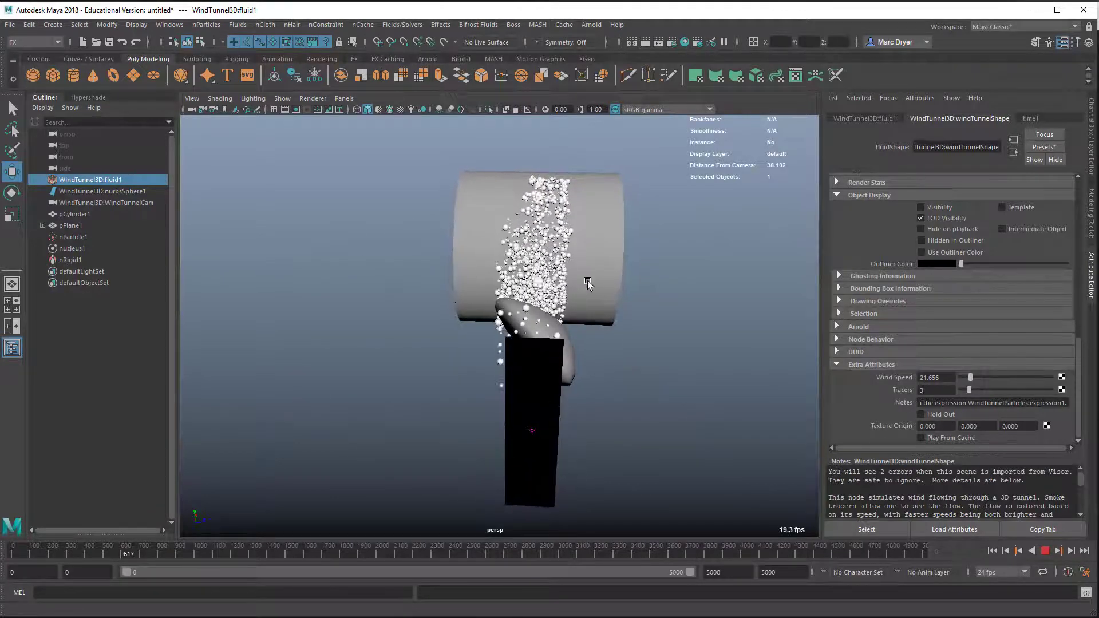
Orbit to a side view of the cylinder, then stop and rewind to frame one
left_click_drag(682, 375, 584, 386, "alt")
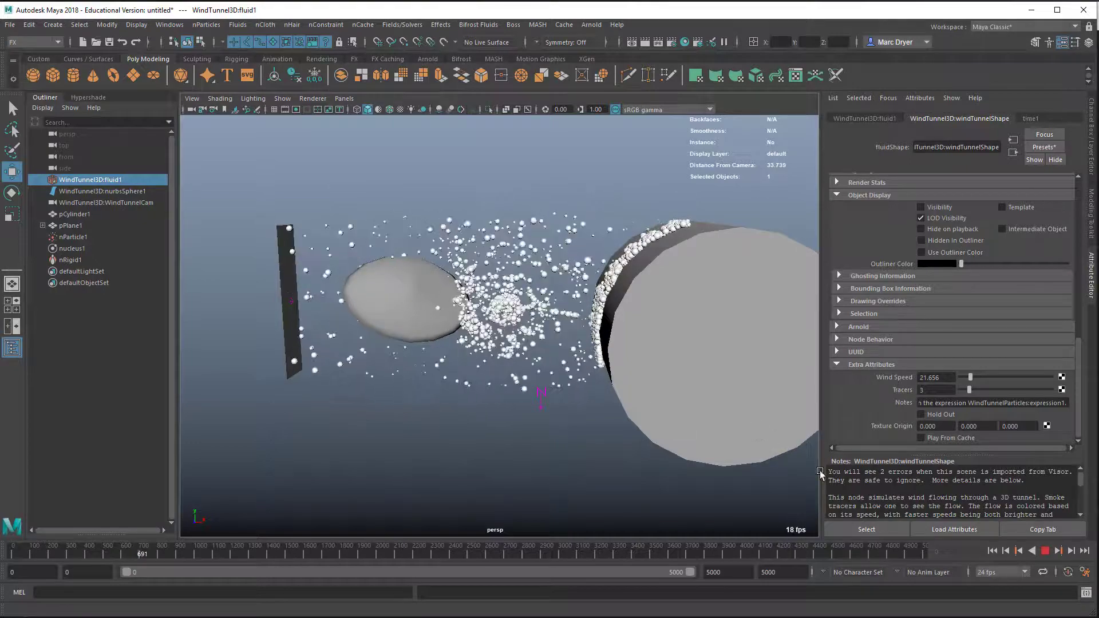
left_click_drag(629, 412, 524, 397, "alt")
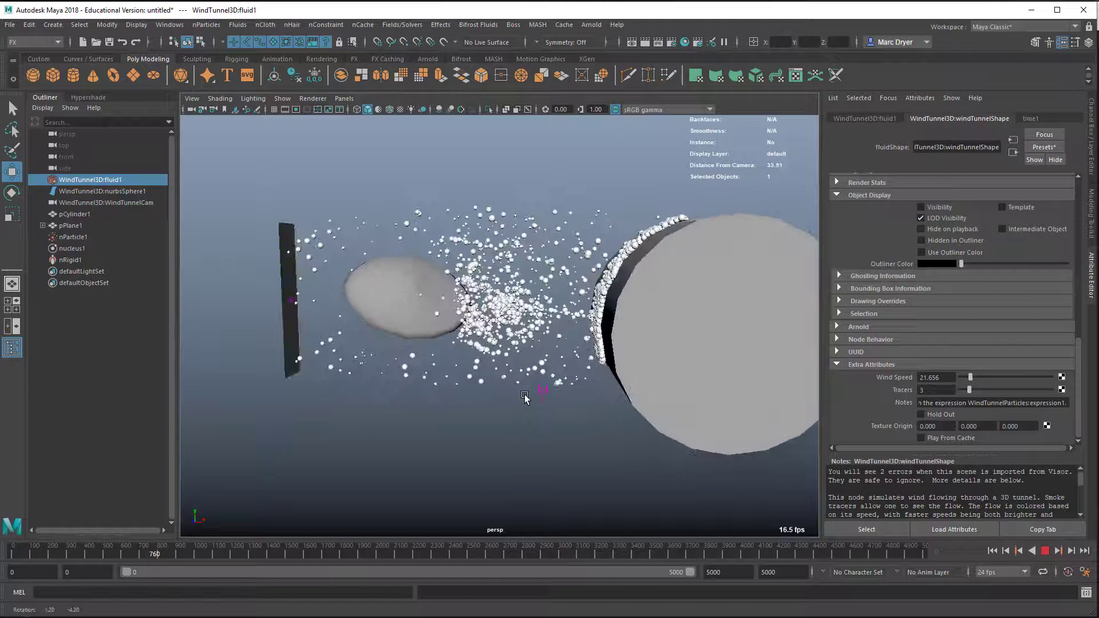
left_click(1046, 552)
left_click(992, 550)
mouse_move(635, 458)
left_mouse_down("alt")
mouse_move(656, 459)
mouse_move(647, 464)
left_mouse_up("alt")
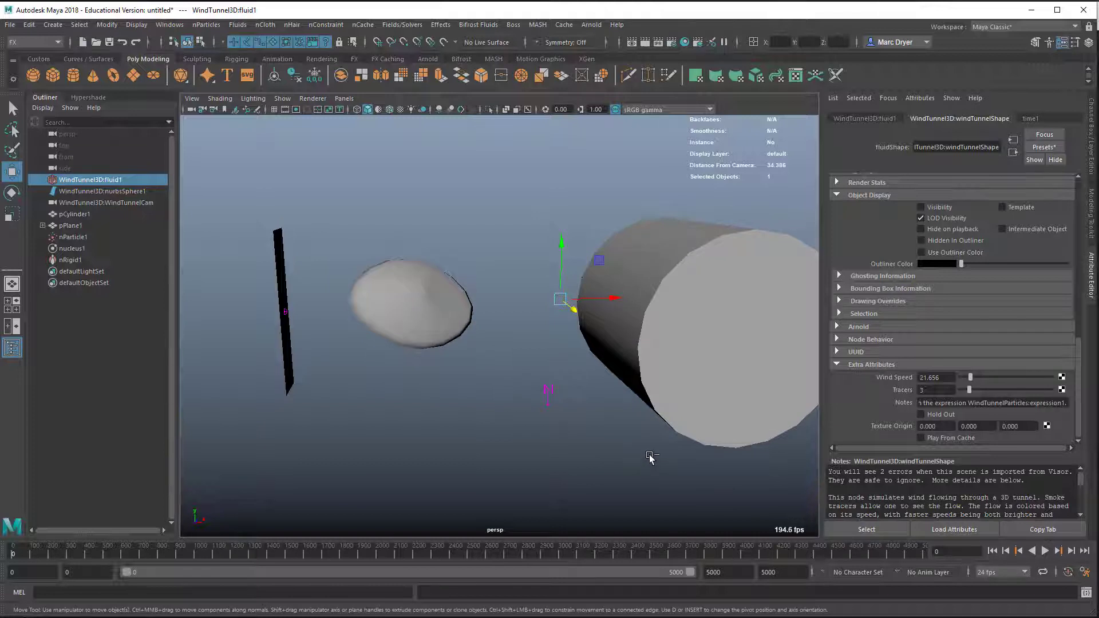
Start a new scene without saving and set the playback end to frame 1000
key("ctrl+n")
left_click(467, 367)
type("1000")
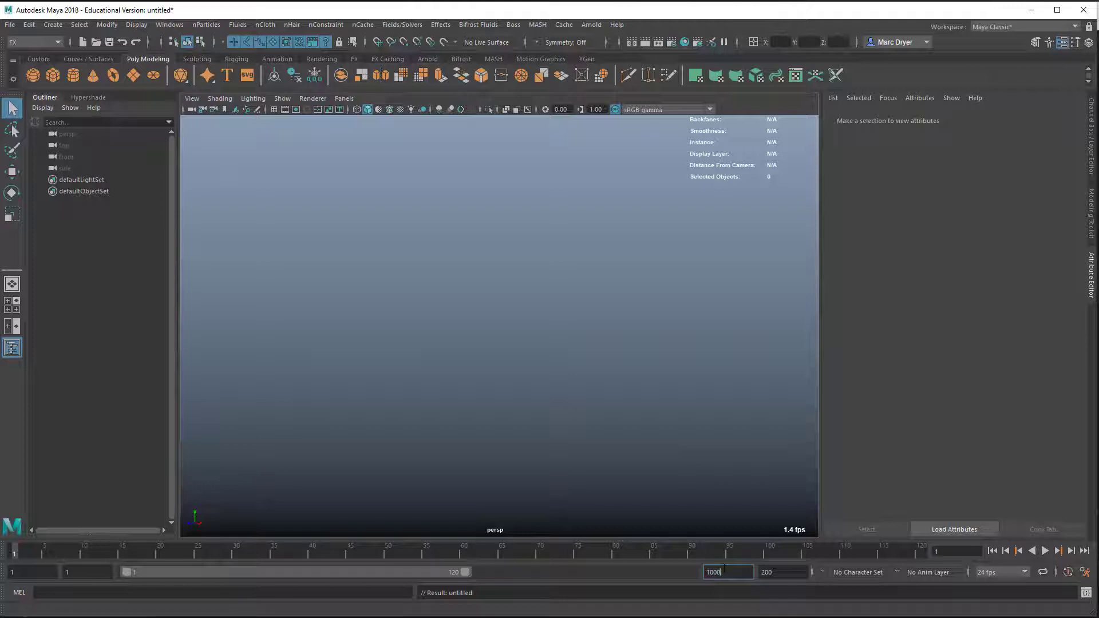
key("Return")
left_click(1083, 572)
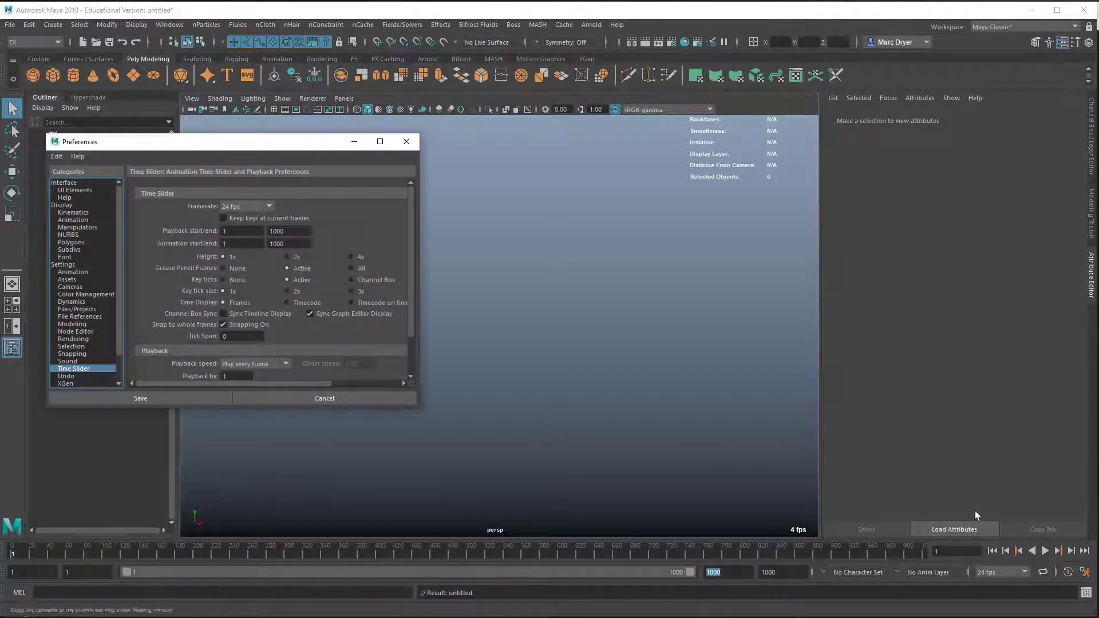
left_click(260, 365)
left_click(344, 397)
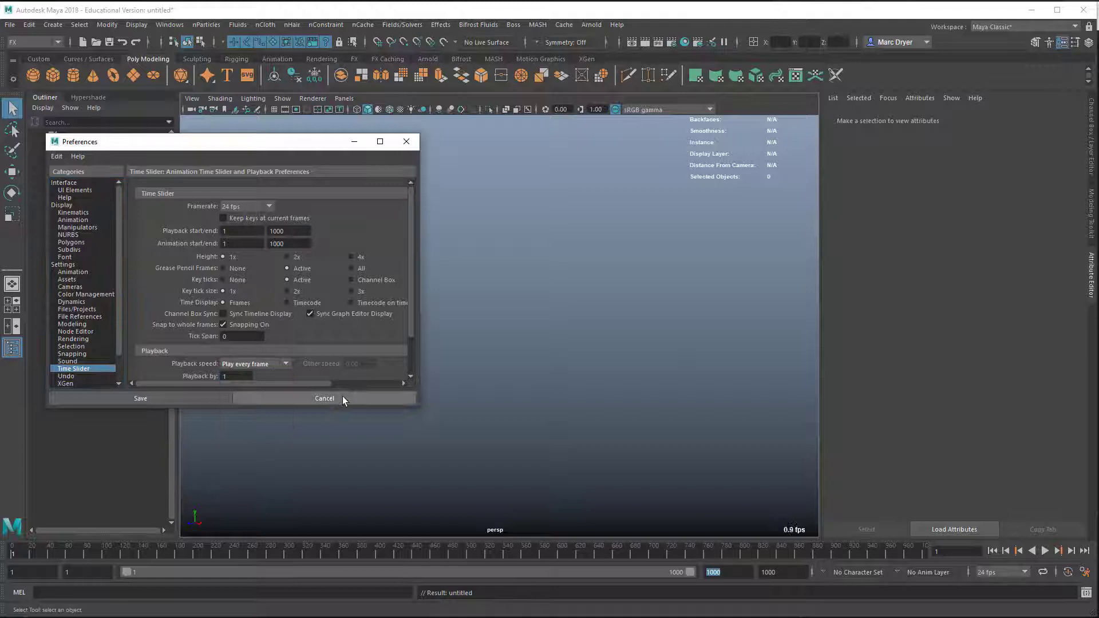
left_click(512, 371)
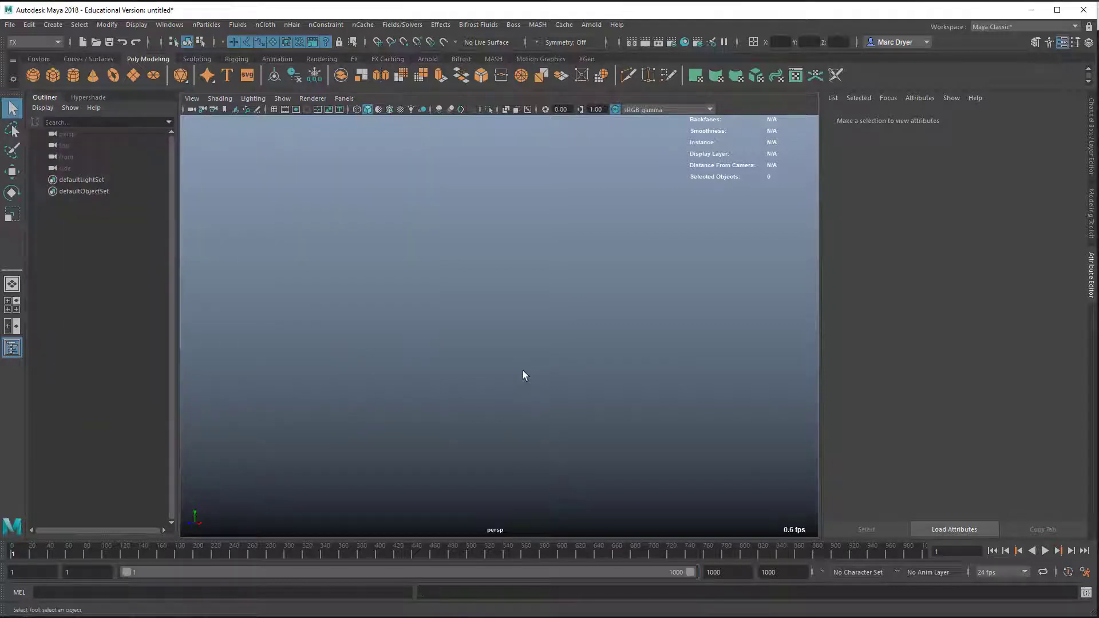
left_click(237, 25)
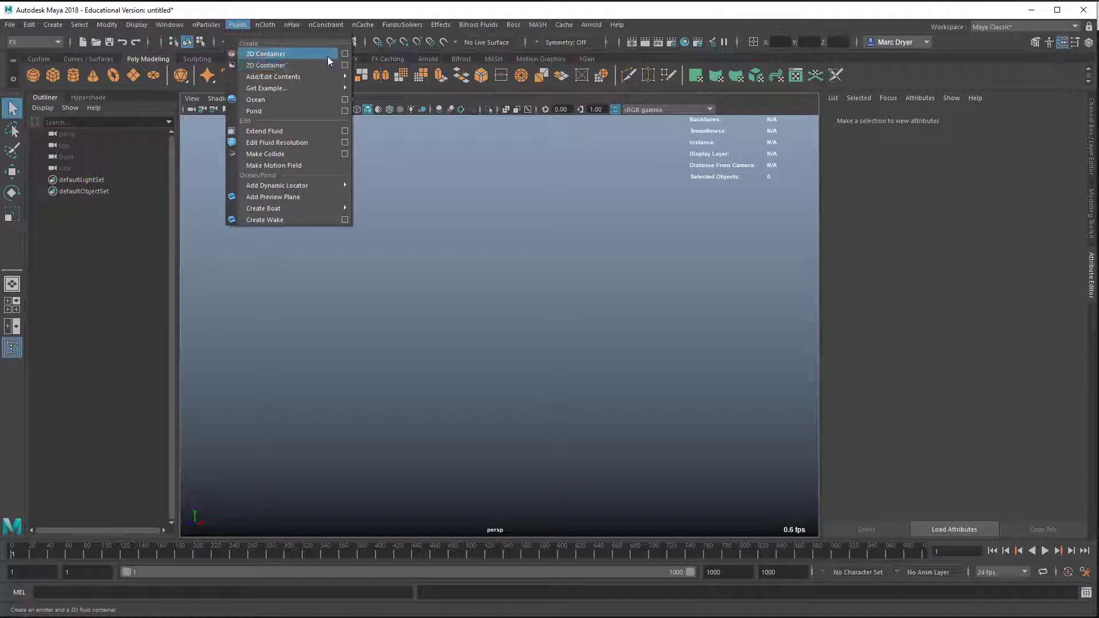
mouse_move(266, 87)
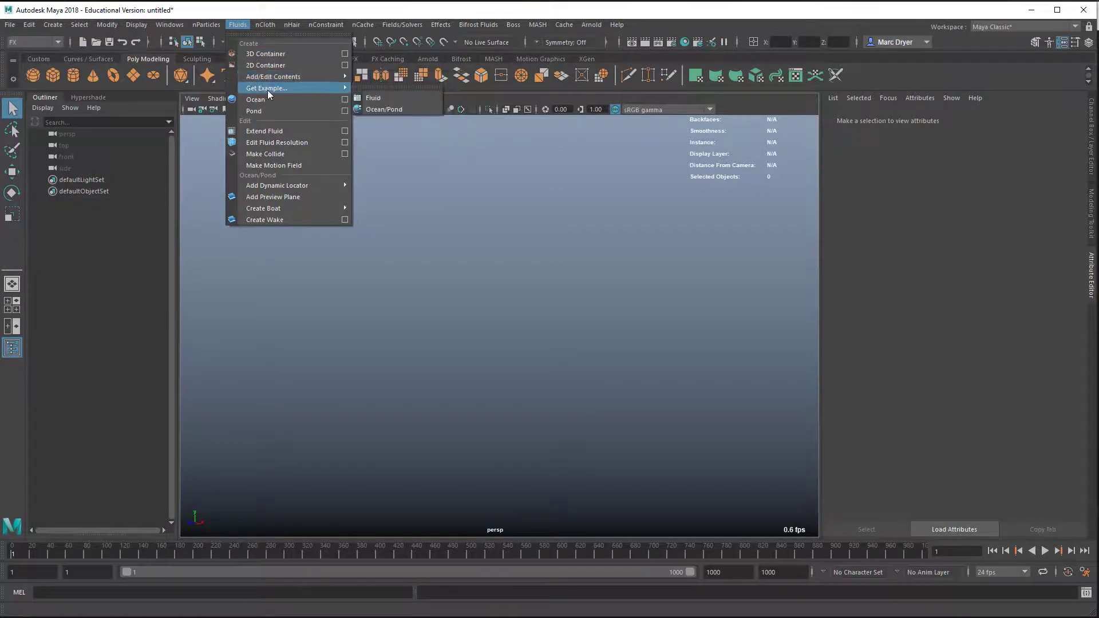
Drag WindTunnel3D.ma from Fluid_Examples > Miscellaneous in the Content Browser into the viewport
left_click(371, 97)
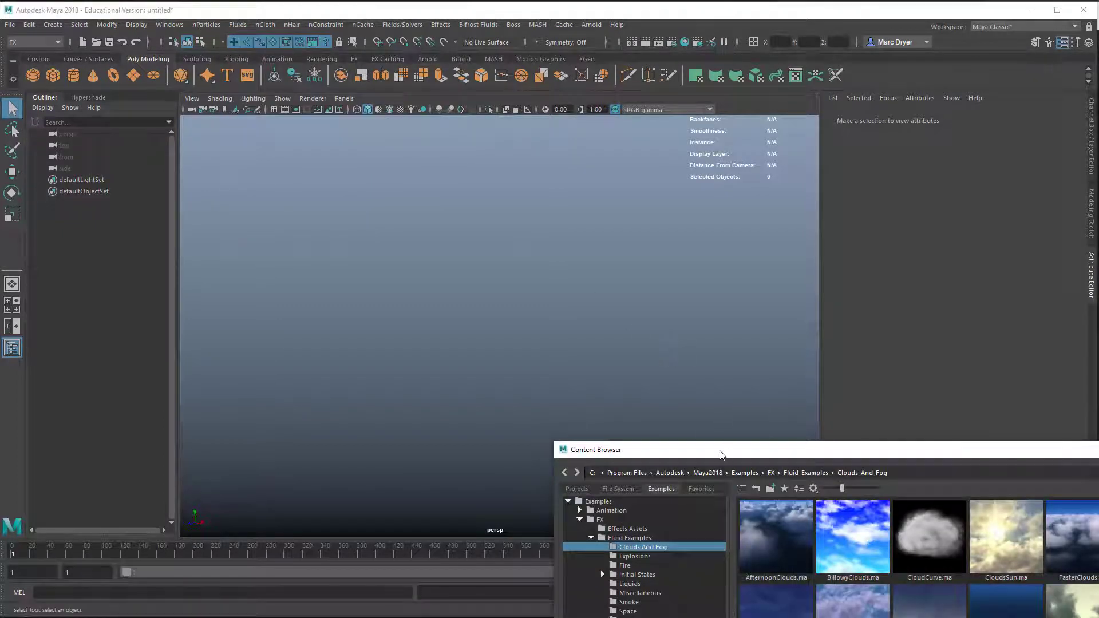
left_click_drag(719, 454, 415, 124)
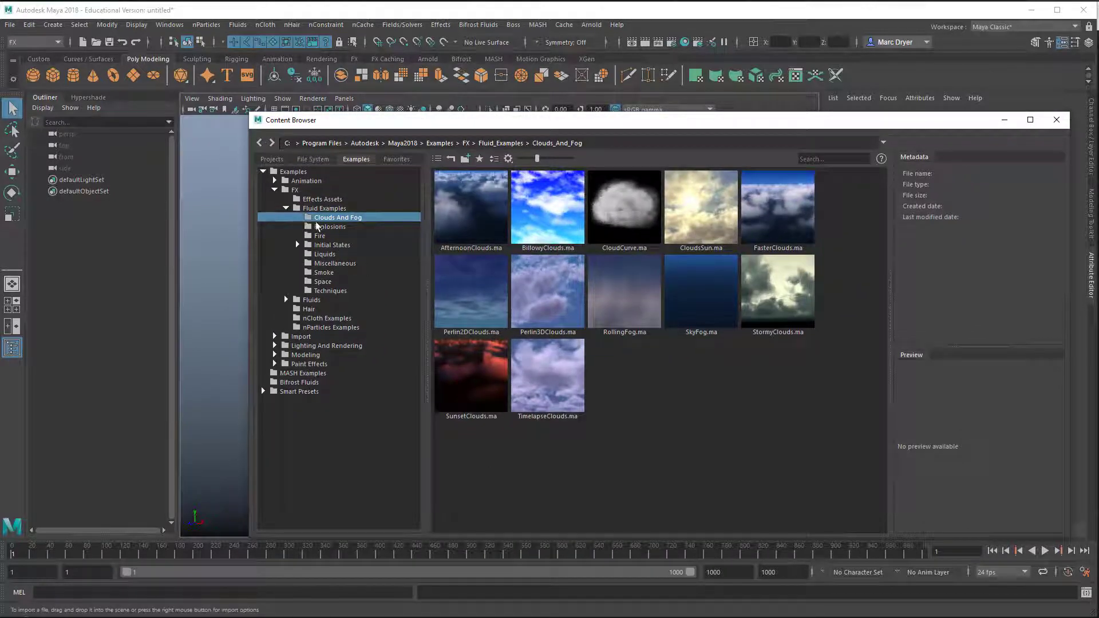
left_click(343, 292)
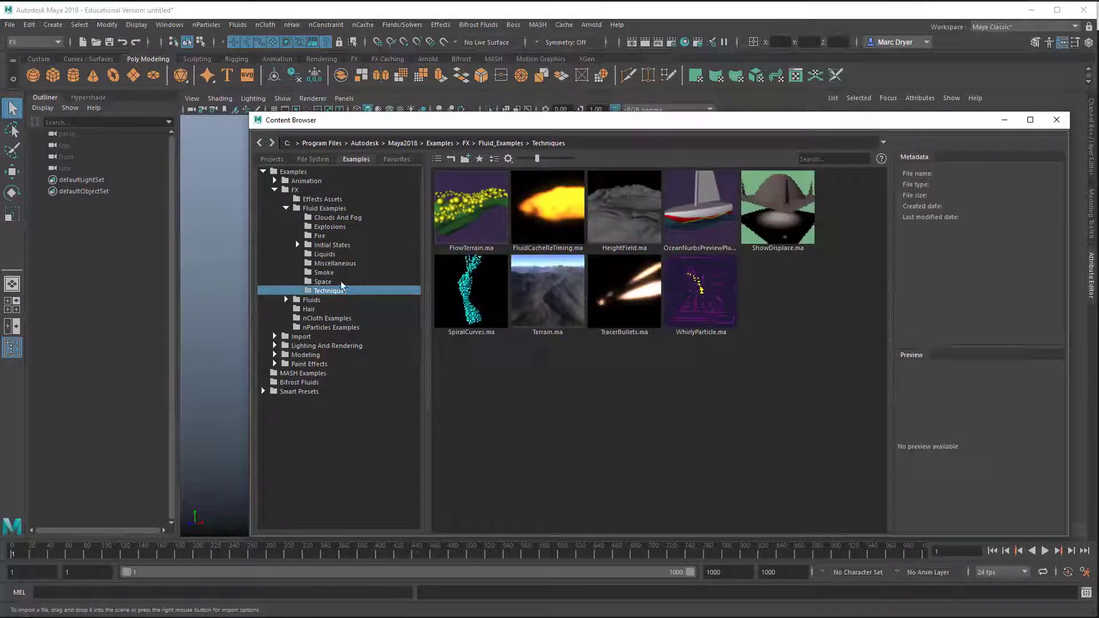
left_click(341, 268)
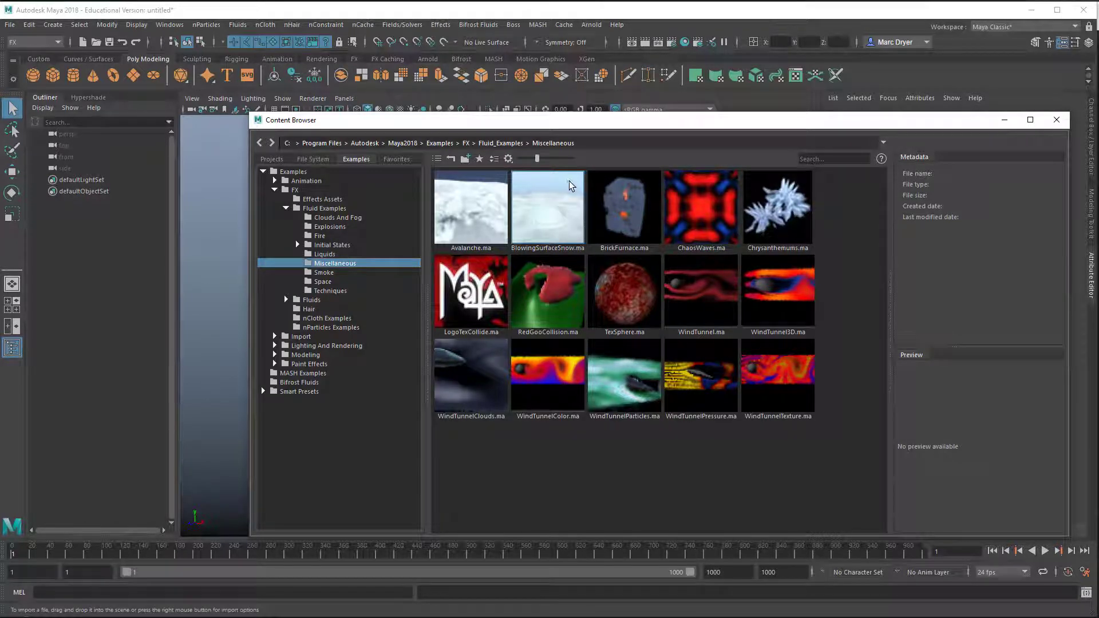
left_click_drag(625, 119, 517, 103)
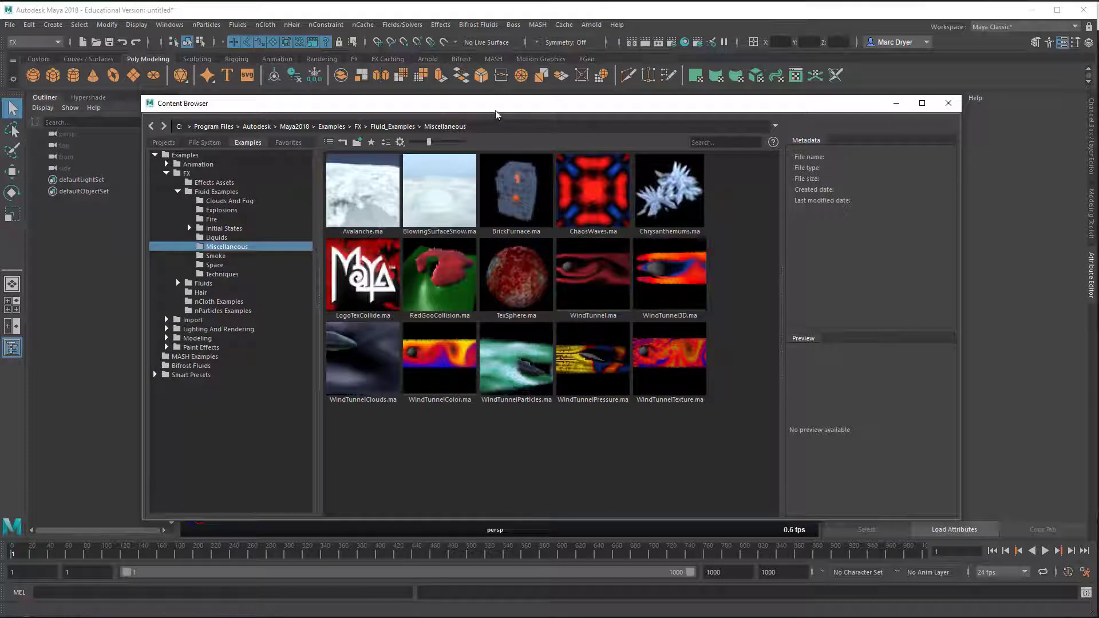
mouse_move(501, 115)
left_mouse_down()
mouse_move(636, 221)
mouse_move(639, 283)
left_mouse_up()
left_click_drag(714, 421, 521, 226)
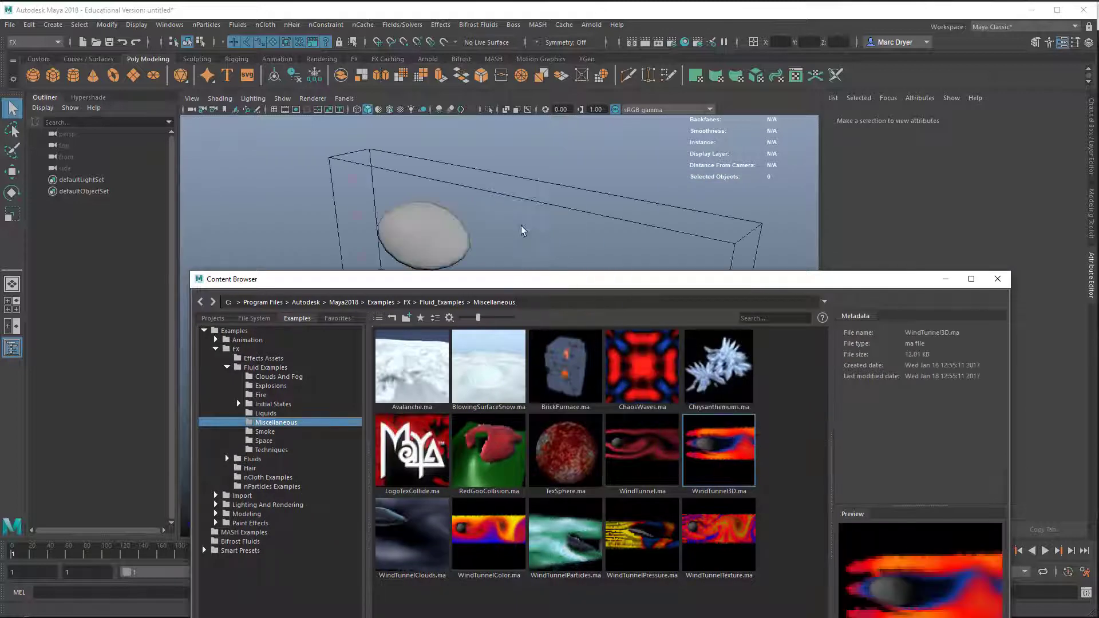
mouse_move(544, 288)
left_mouse_down()
mouse_move(815, 389)
mouse_move(882, 393)
left_mouse_up()
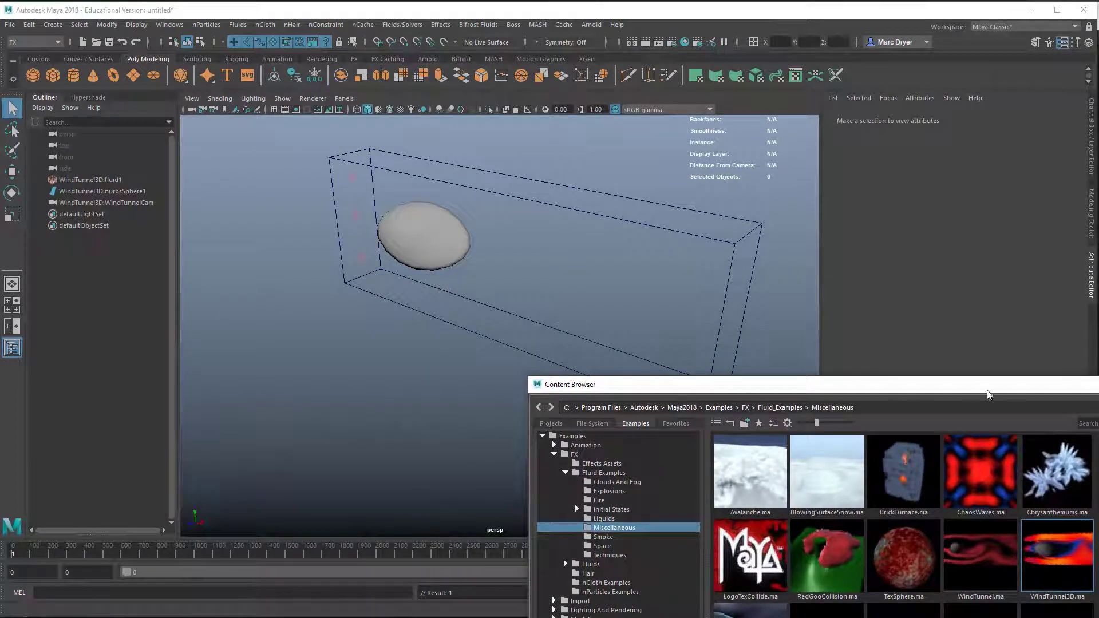
mouse_move(798, 366)
left_mouse_down("alt")
mouse_move(653, 307)
mouse_move(498, 289)
mouse_move(740, 410)
left_mouse_up("alt")
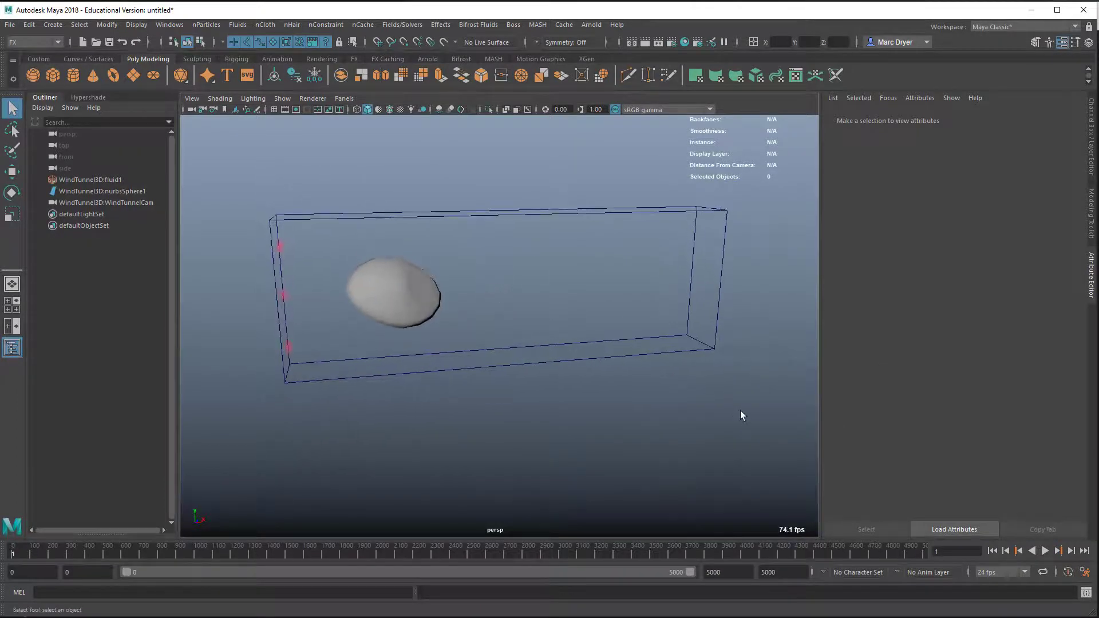
Play briefly, stop, select WindTunnel3D:fluid1 and orbit around the fluid box
left_click(1044, 550)
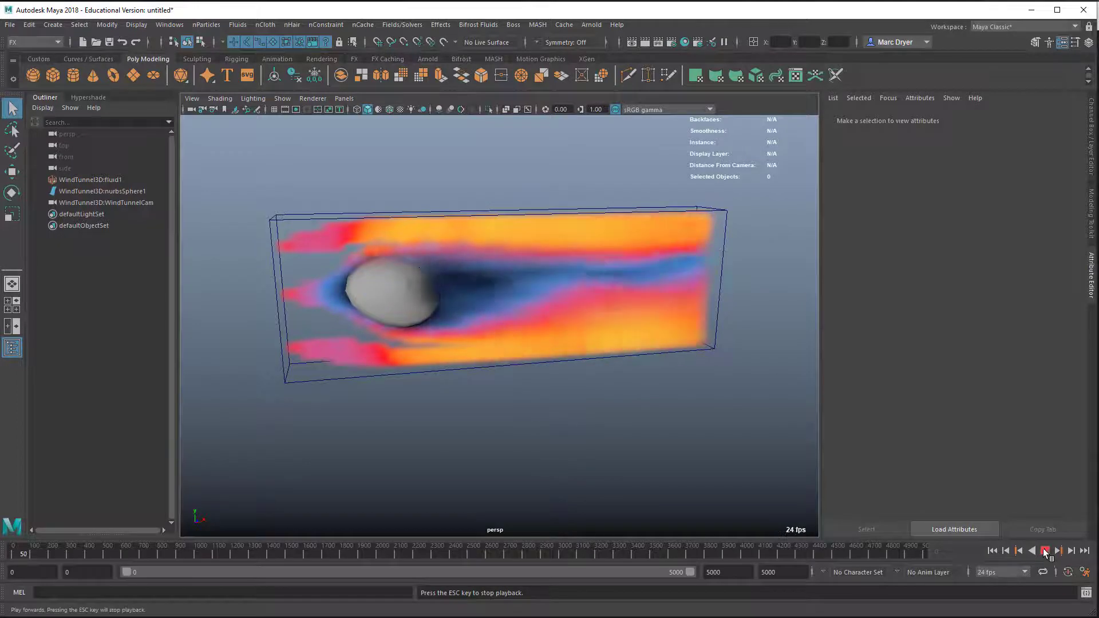
key("Escape")
left_click(715, 352)
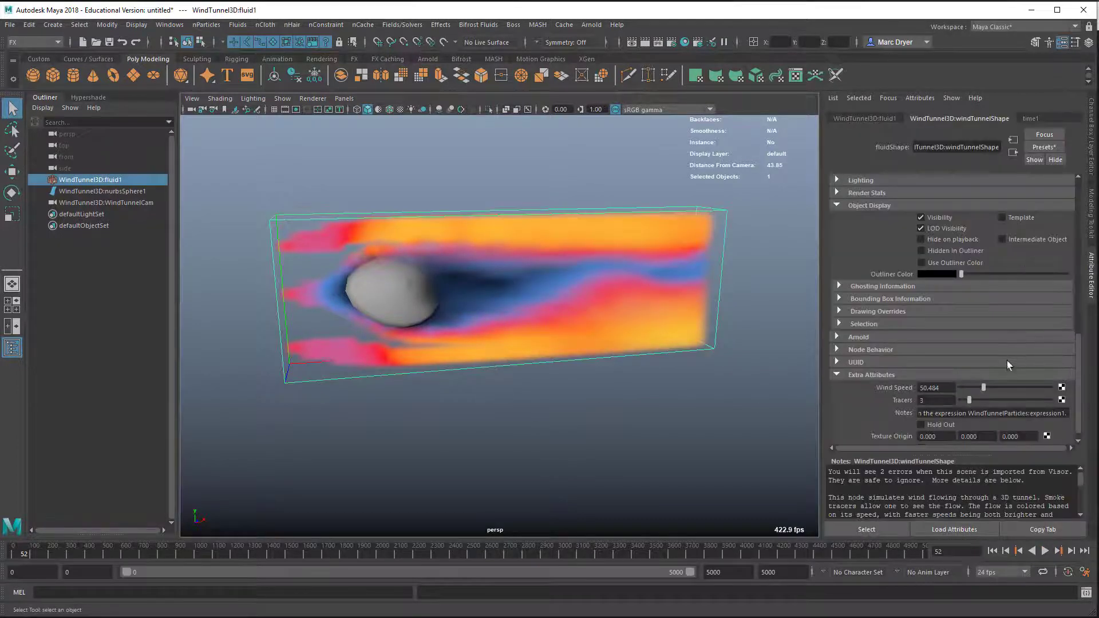
scroll(847, 366, "down", 1)
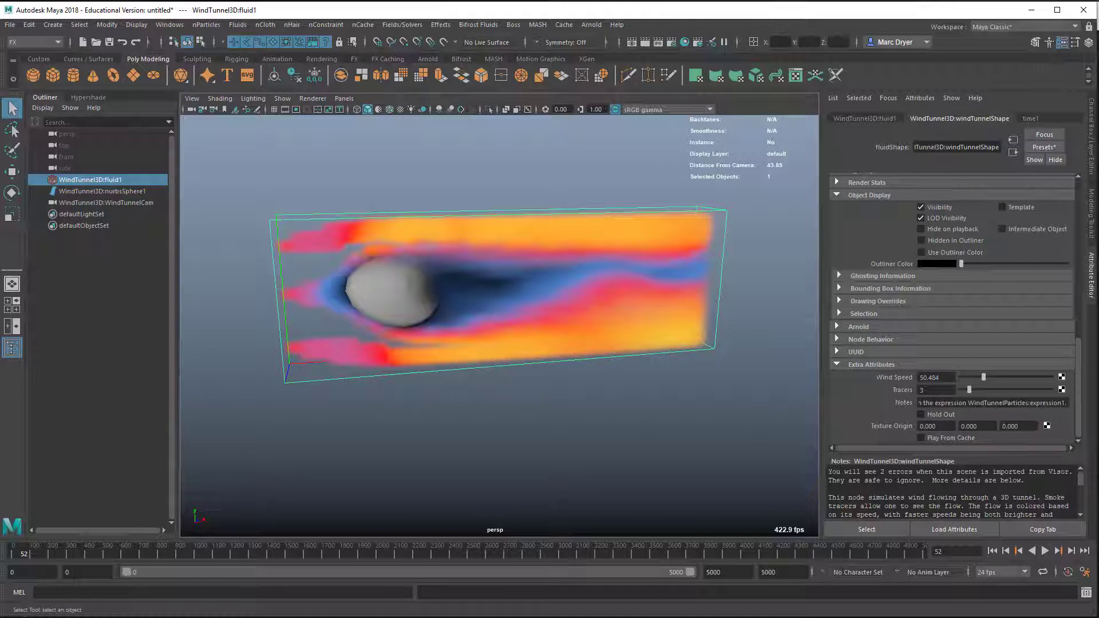
mouse_move(681, 404)
left_mouse_down("alt")
mouse_move(698, 392)
mouse_move(643, 396)
left_mouse_up("alt")
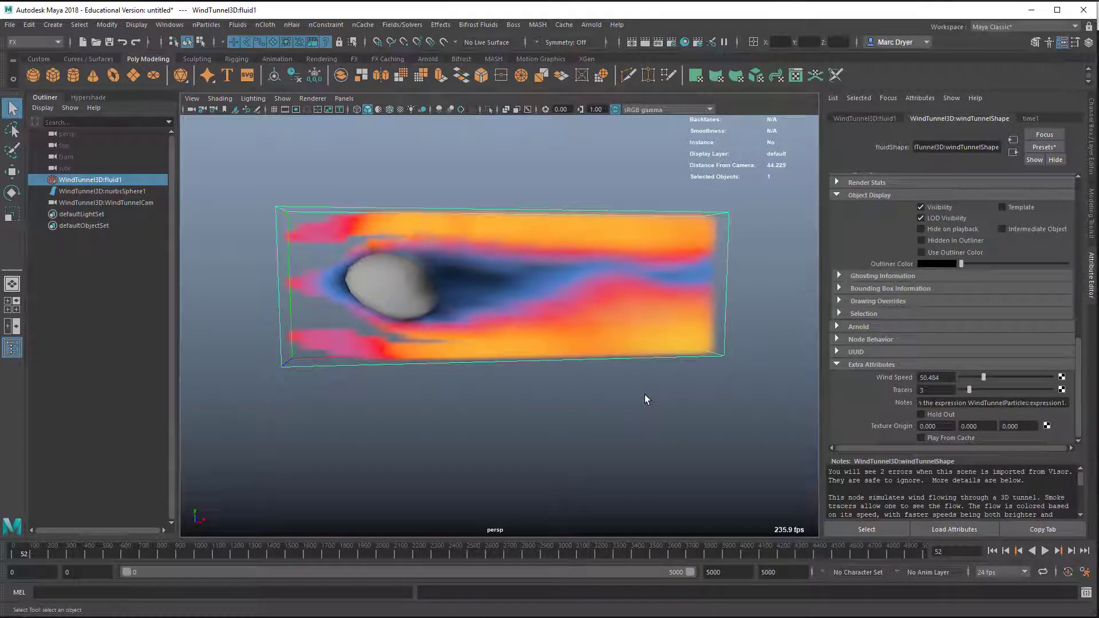
mouse_move(688, 386)
left_mouse_down("alt")
mouse_move(638, 363)
mouse_move(596, 363)
mouse_move(600, 372)
left_mouse_up("alt")
Rewind and replay to frame 254, then dolly in on the airflow around the sphere
left_click(991, 550)
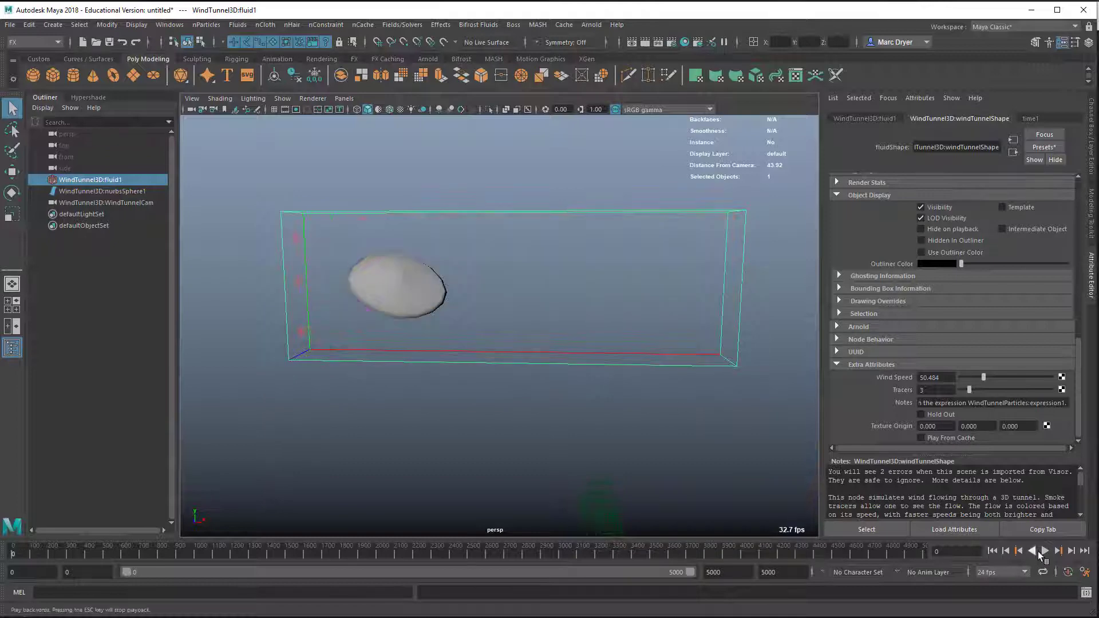
left_click(1041, 551)
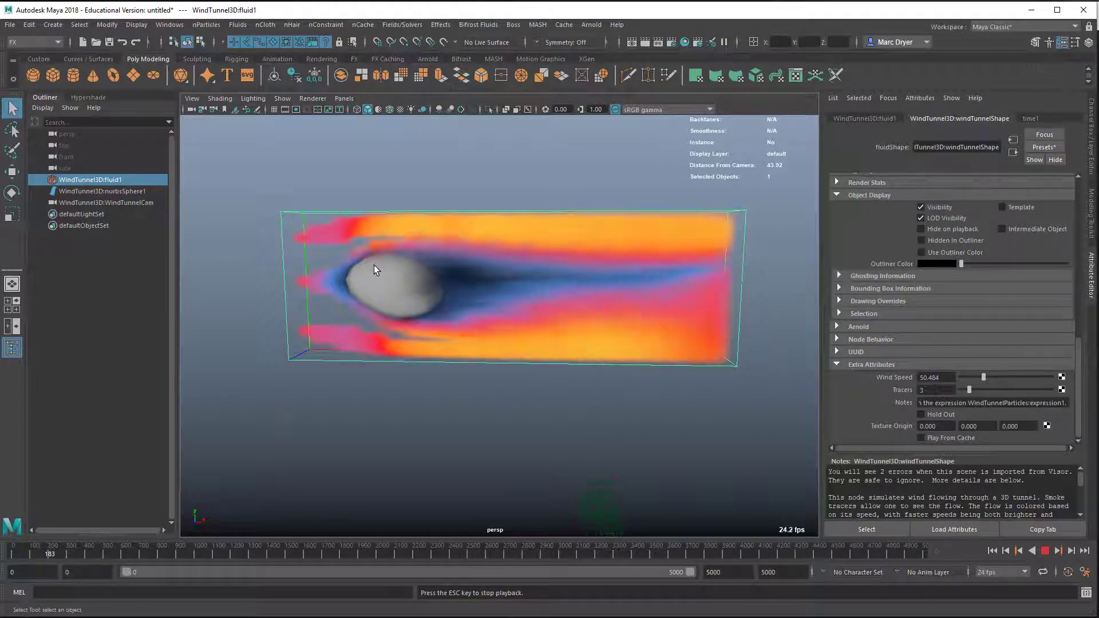
left_click(1044, 550)
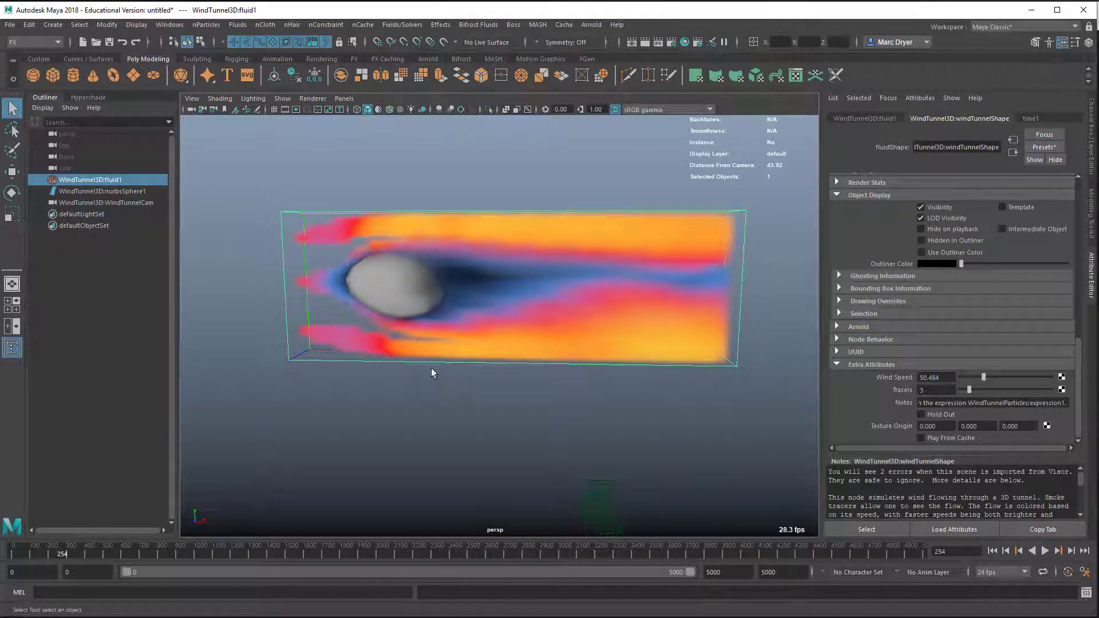
mouse_move(431, 367)
right_mouse_down("alt")
mouse_move(331, 363)
mouse_move(441, 346)
mouse_move(470, 380)
right_mouse_up("alt")
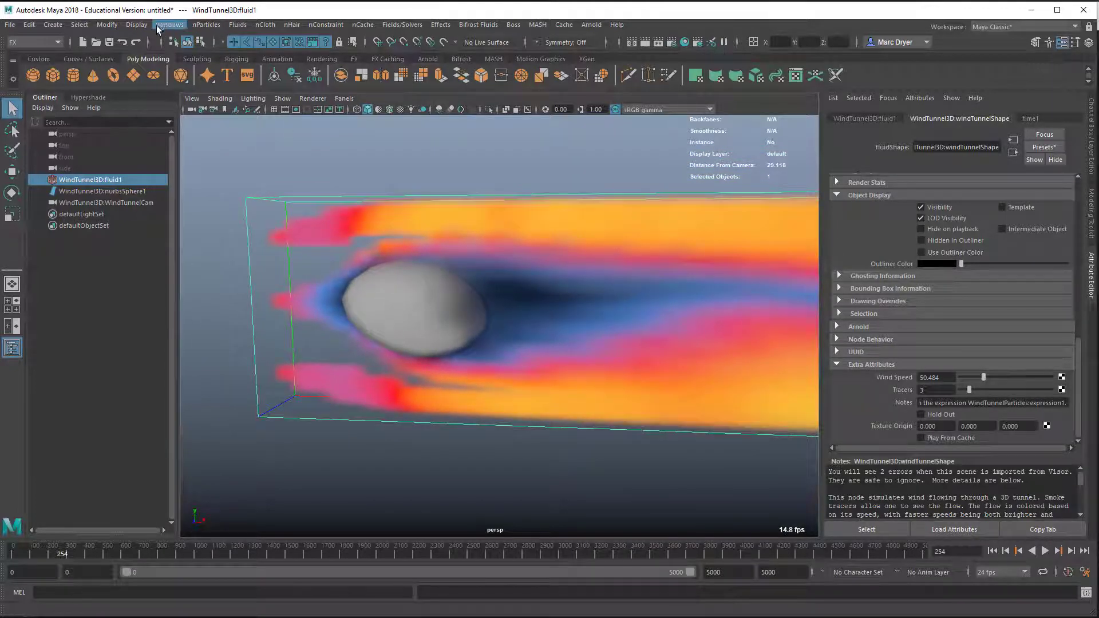
Create a polygon plane, move it toward the tunnel inlet and rotate it -90 on Z
left_click(134, 77)
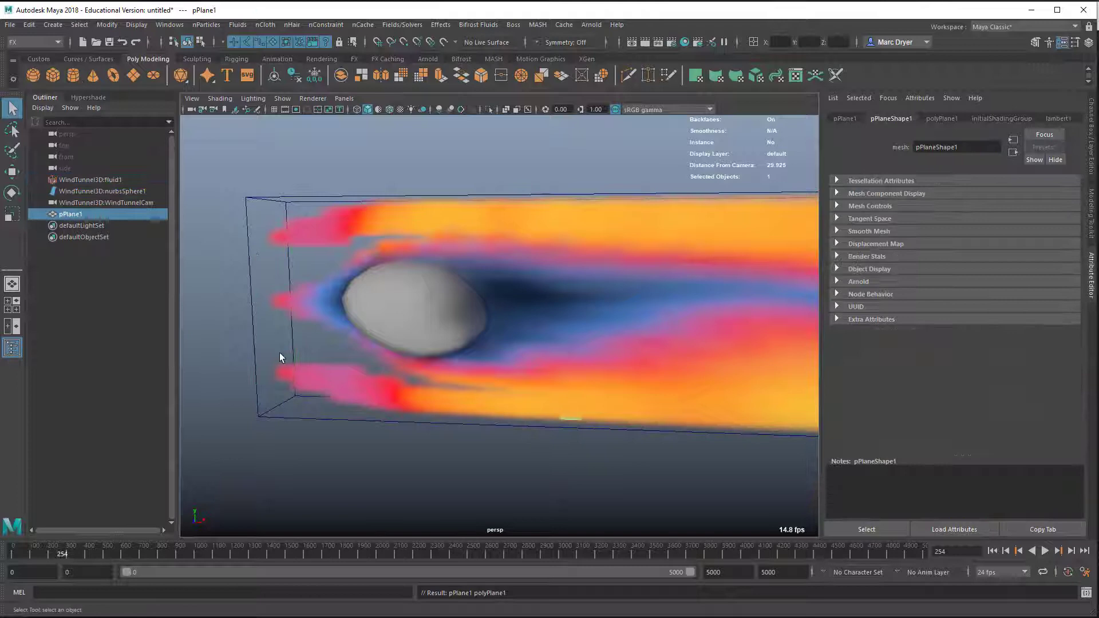
left_click_drag(279, 353, 504, 404, "alt")
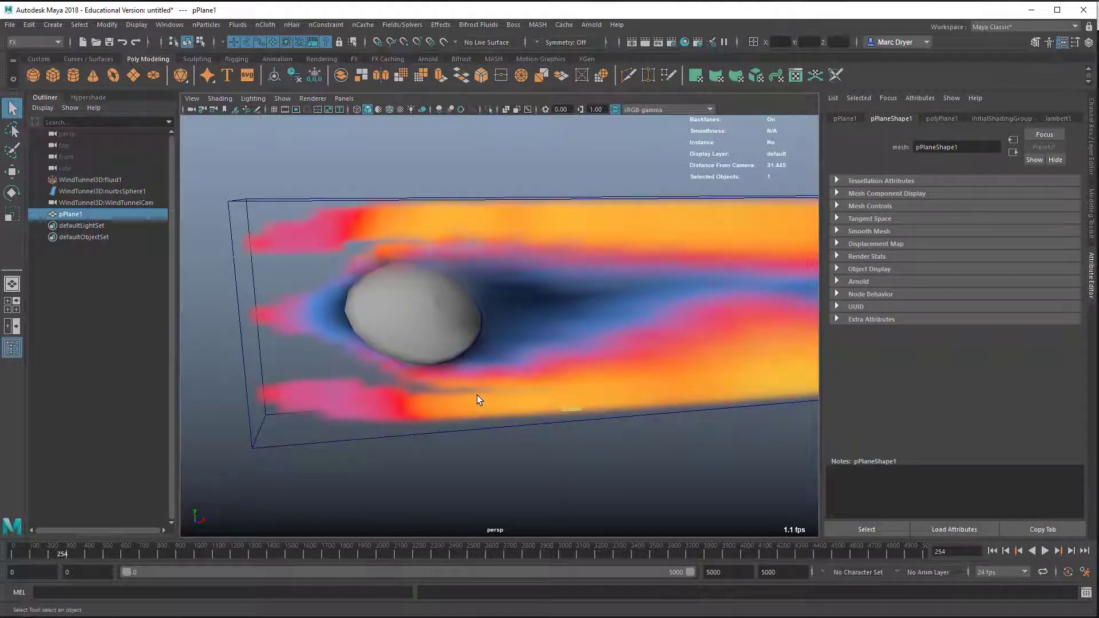
key("w")
mouse_move(589, 423)
left_mouse_down()
mouse_move(353, 435)
mouse_move(252, 279)
left_mouse_up()
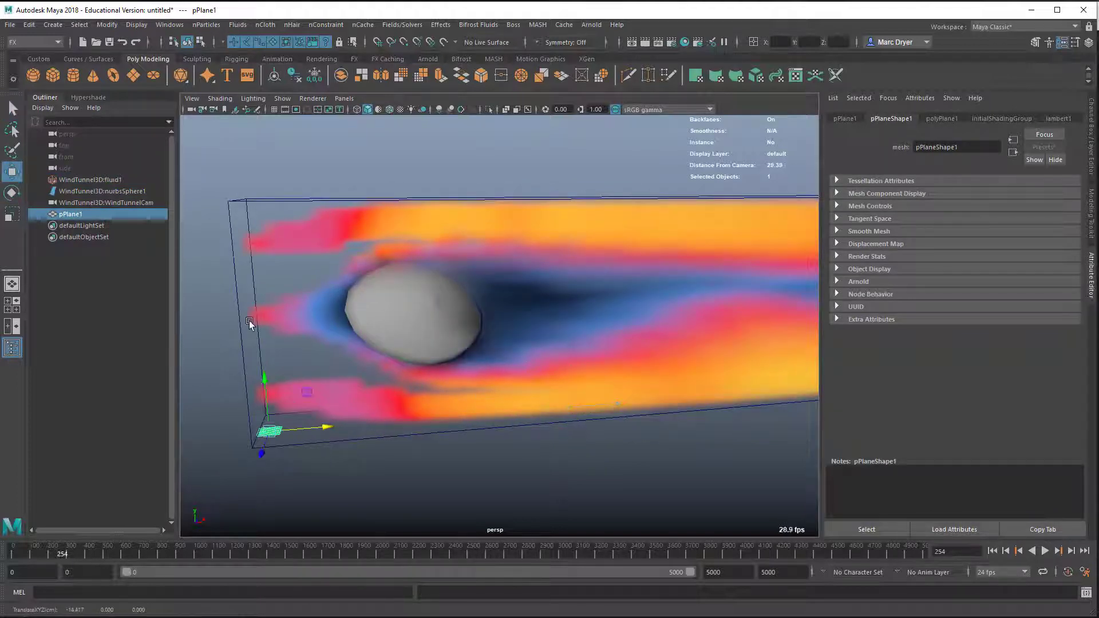
key("e")
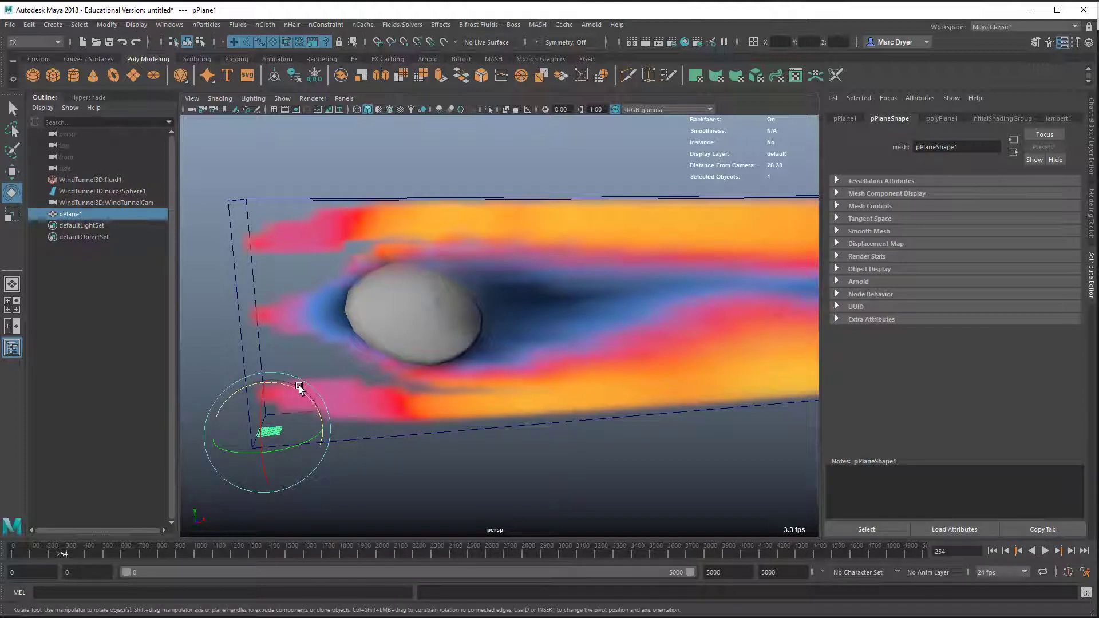
left_click_drag(299, 386, 338, 450)
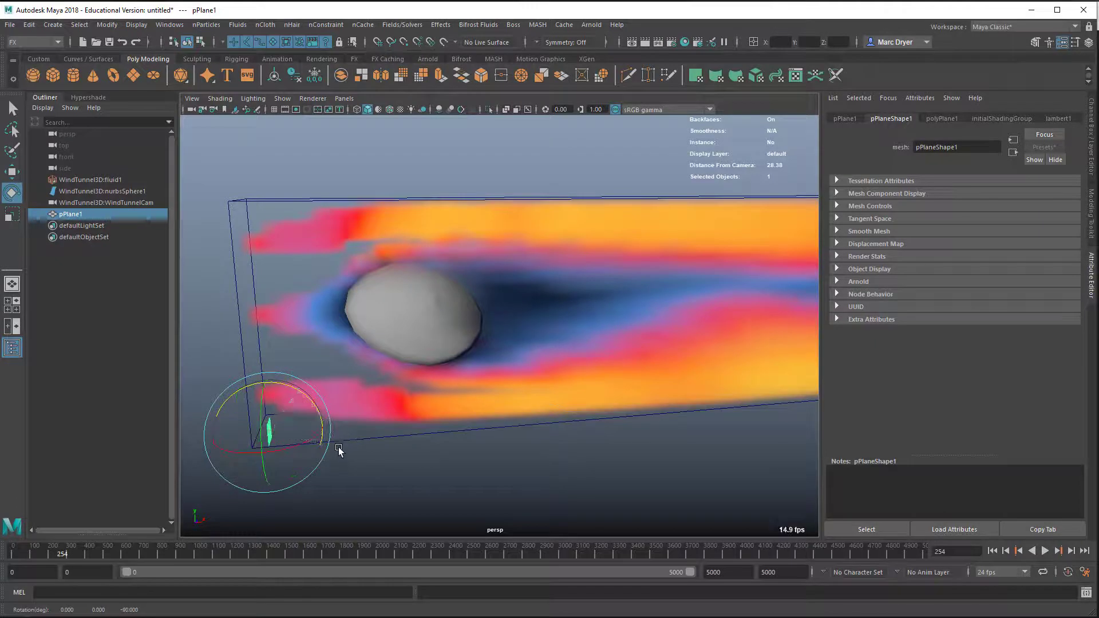
Scale the plane taller and wider, then raise it into the tunnel's inlet end
key("r")
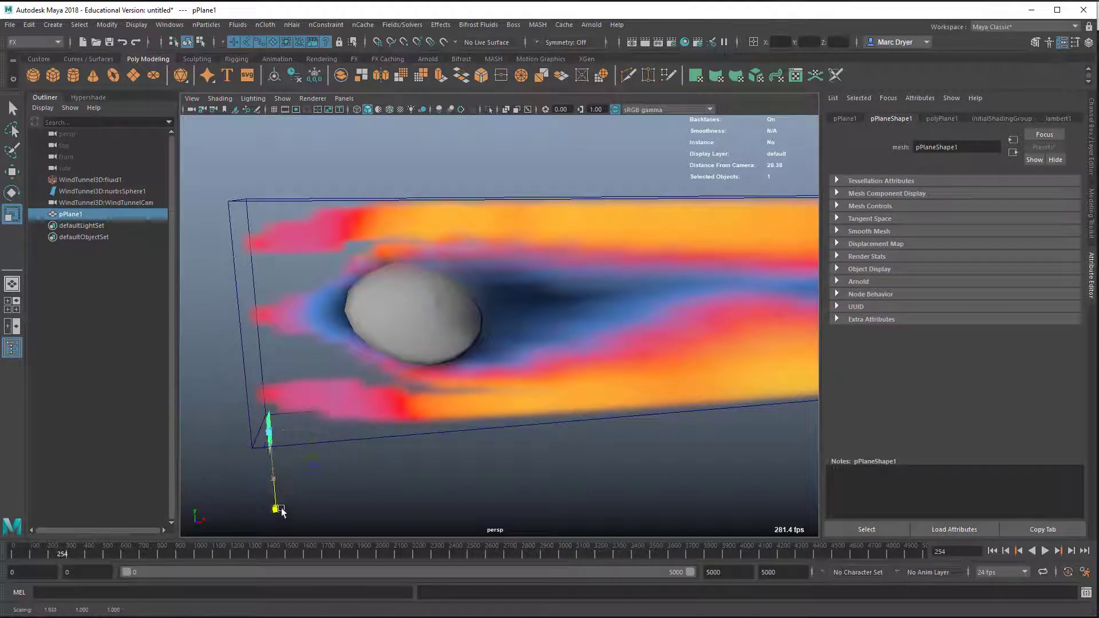
mouse_move(280, 486)
left_mouse_down()
mouse_move(282, 507)
mouse_move(318, 455)
mouse_move(325, 510)
left_mouse_up()
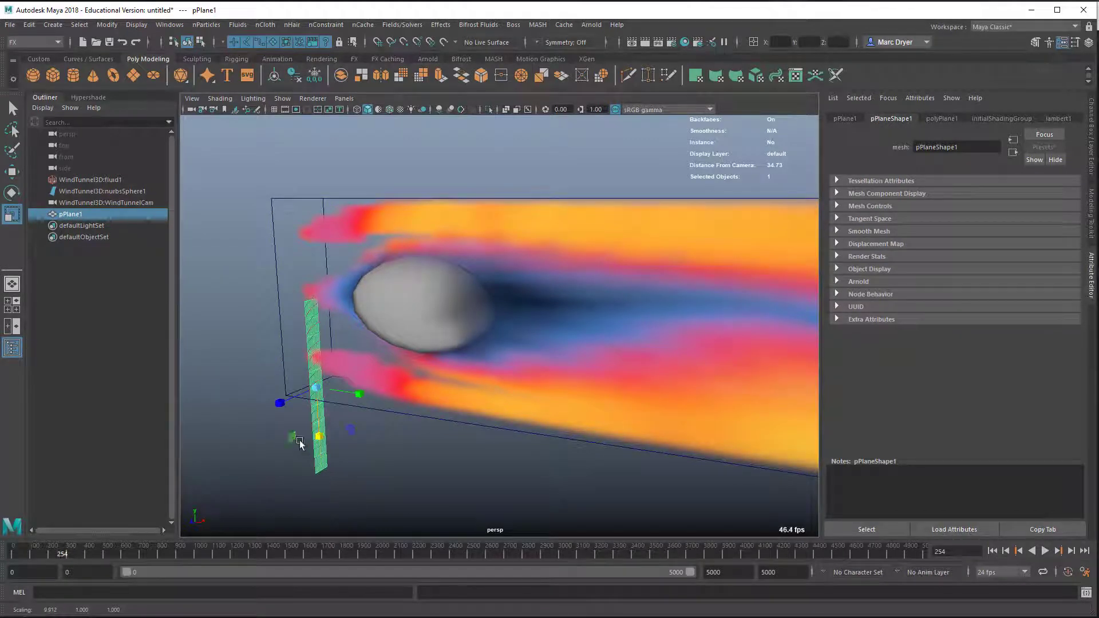
left_click_drag(280, 404, 229, 419)
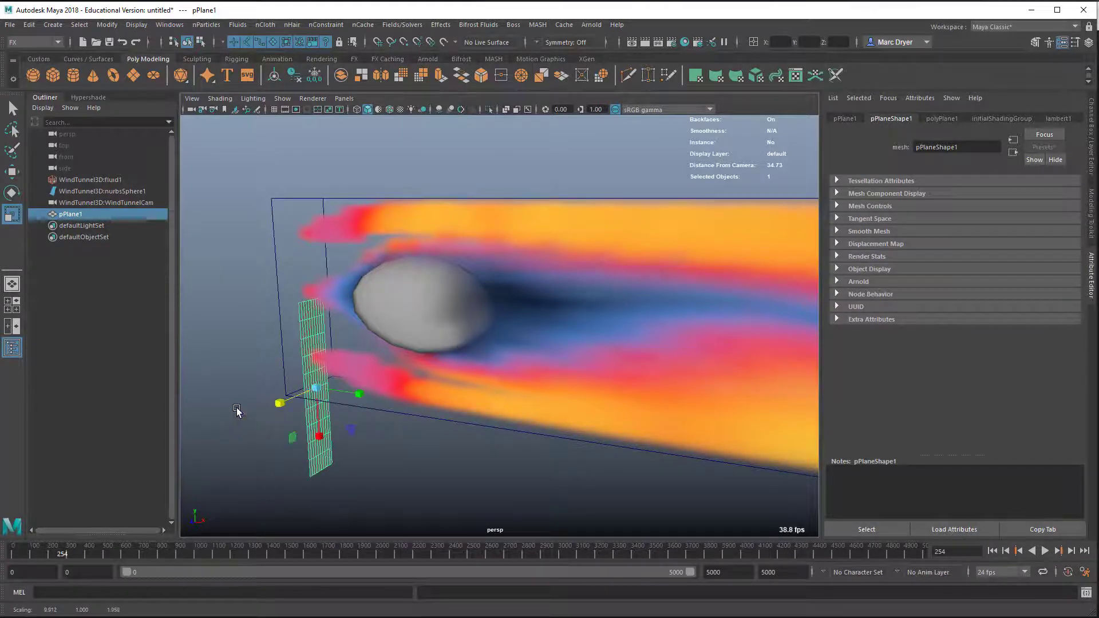
key("w")
mouse_move(320, 439)
left_mouse_down()
mouse_move(320, 358)
mouse_move(359, 364)
mouse_move(284, 267)
left_mouse_up()
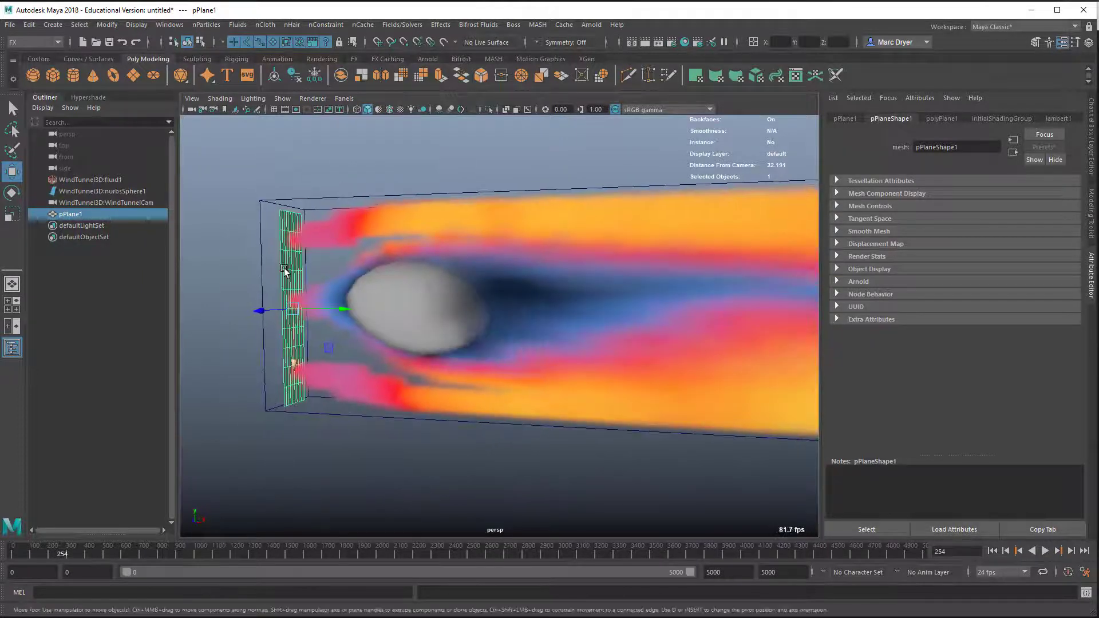
scroll(293, 359, "up", 2)
scroll(304, 368, "up", 3)
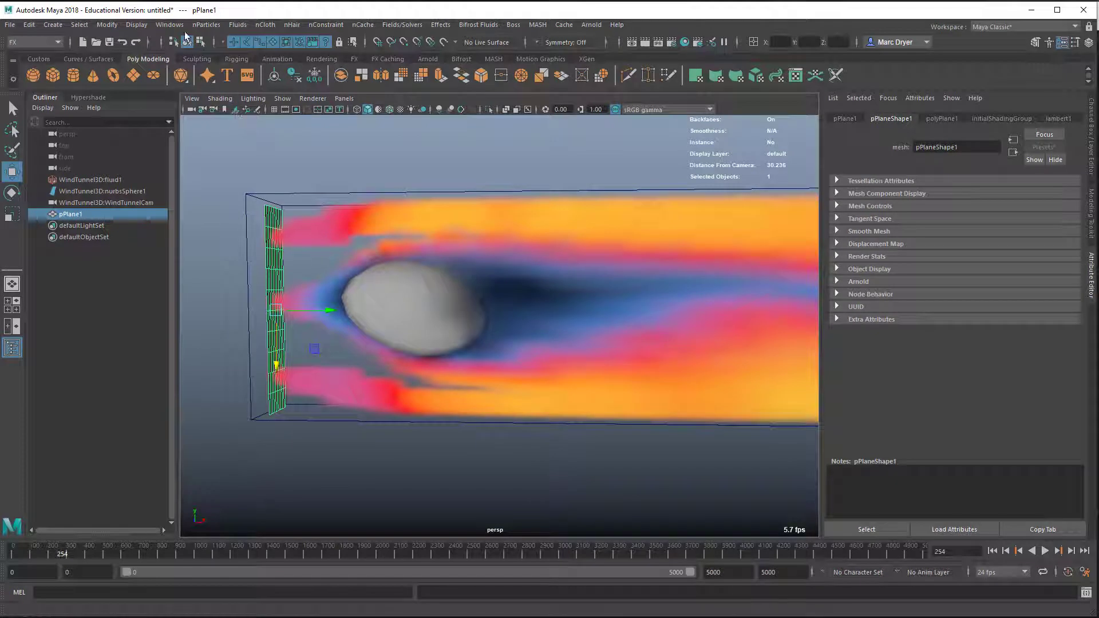
Set nParticle type to Balls and emit from the plane with a Surface emitter
left_click(207, 24)
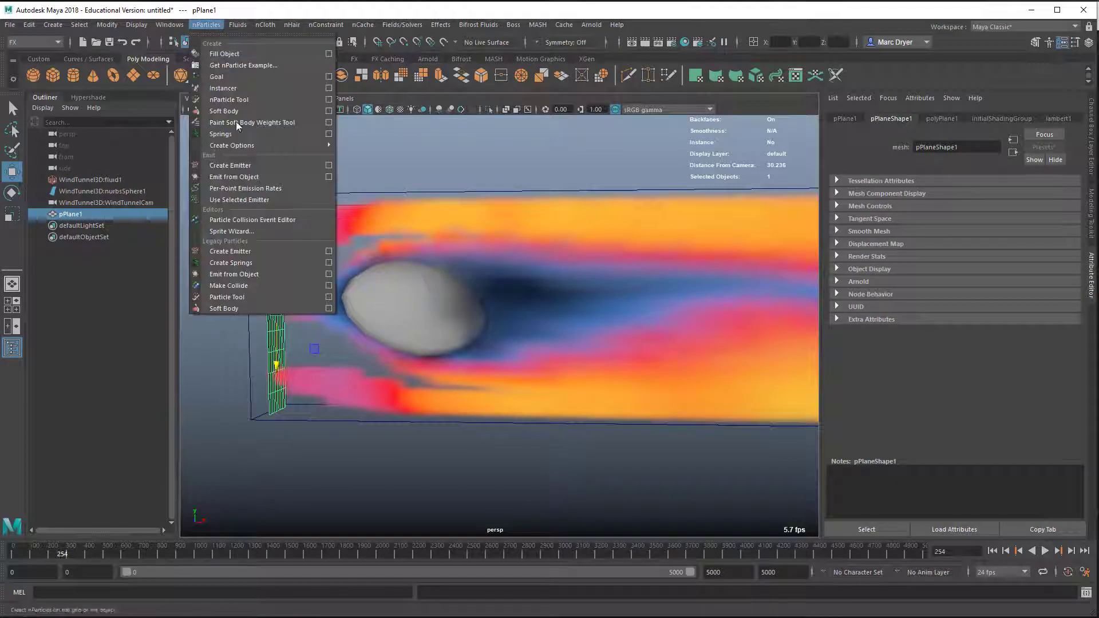
mouse_move(232, 146)
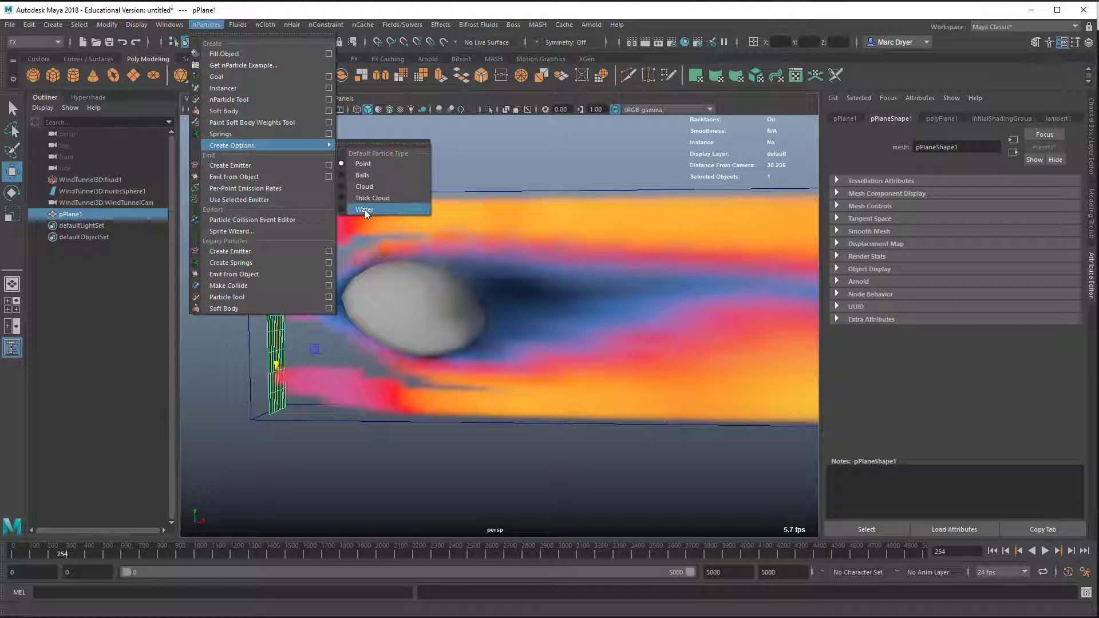
left_click(370, 179)
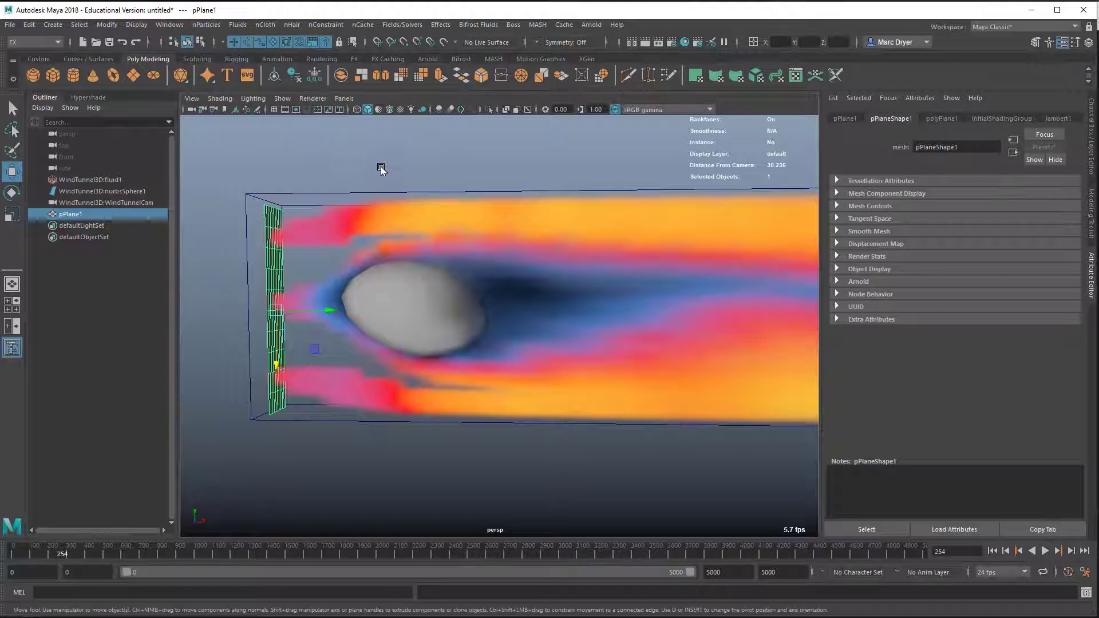
left_click(207, 25)
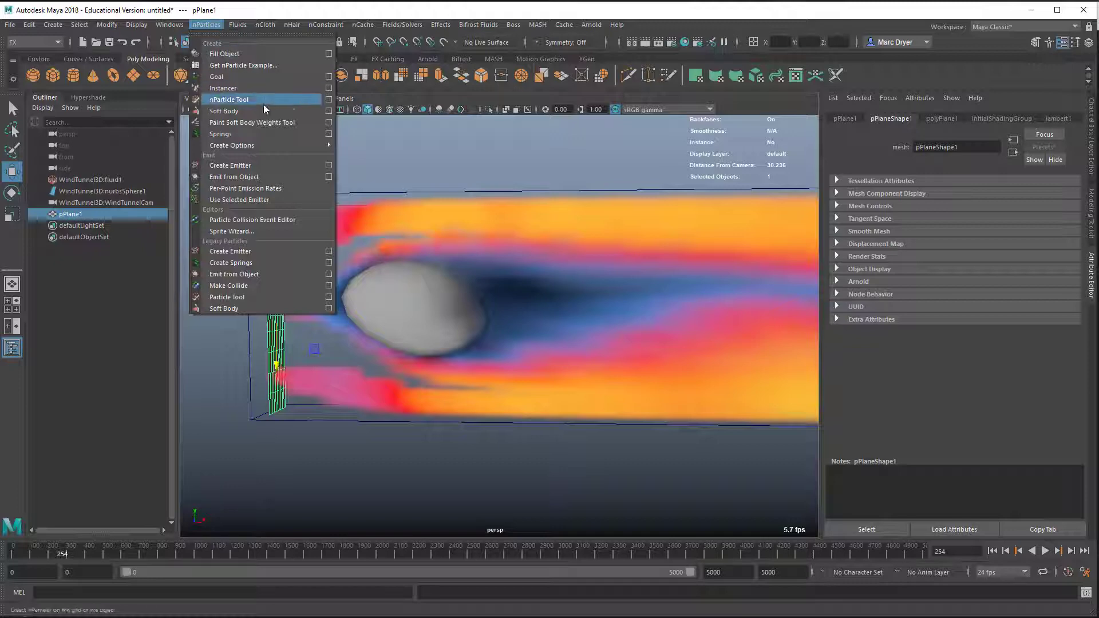
left_click(326, 176)
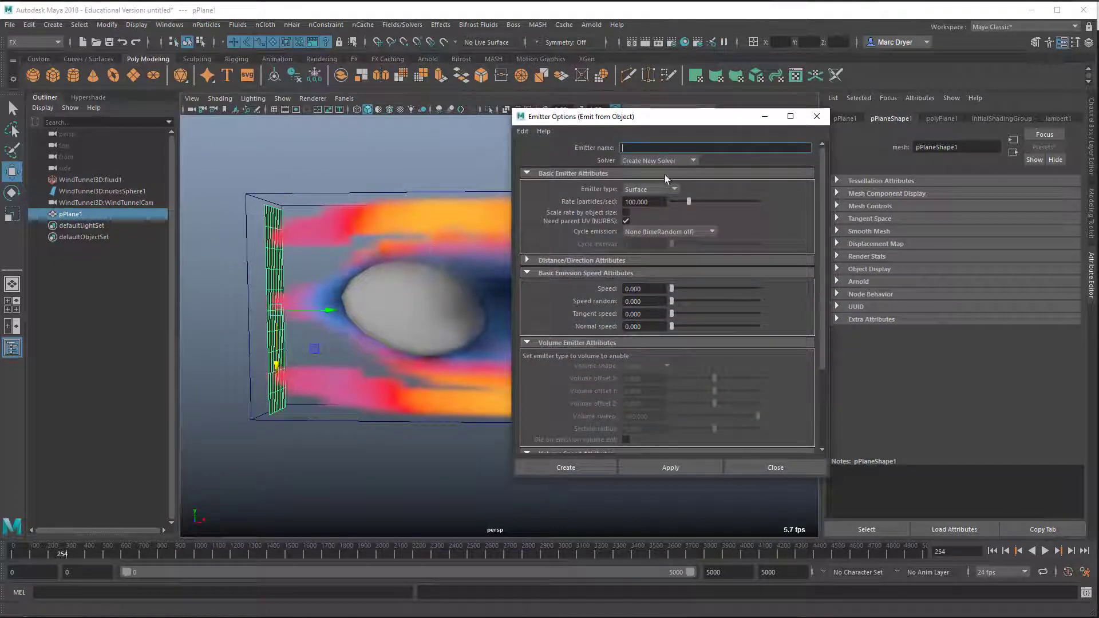
left_click(629, 189)
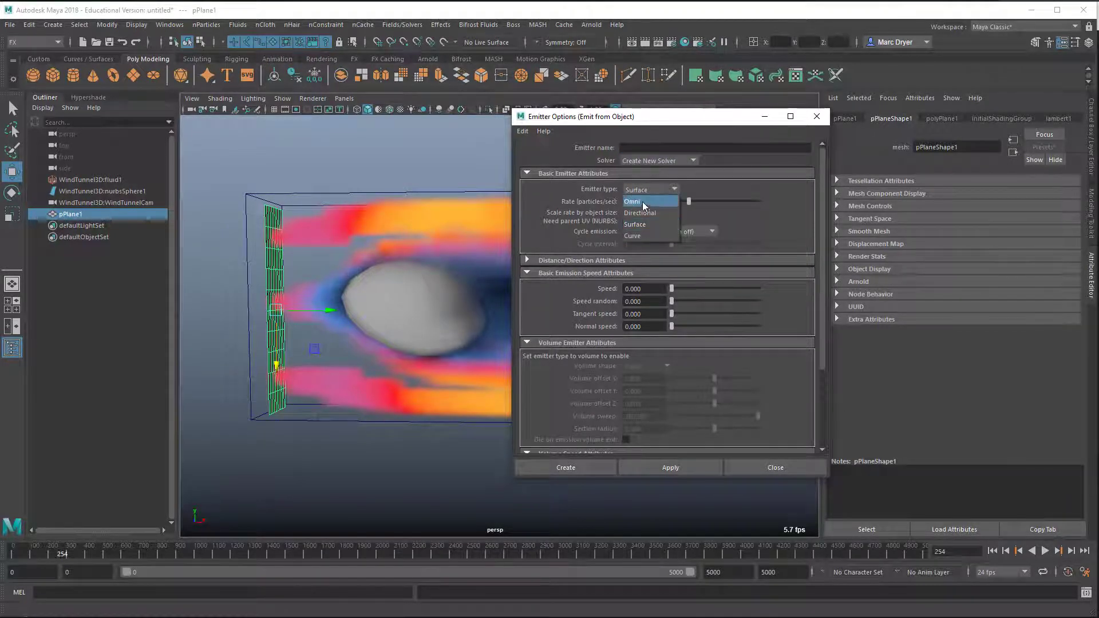
left_click(640, 201)
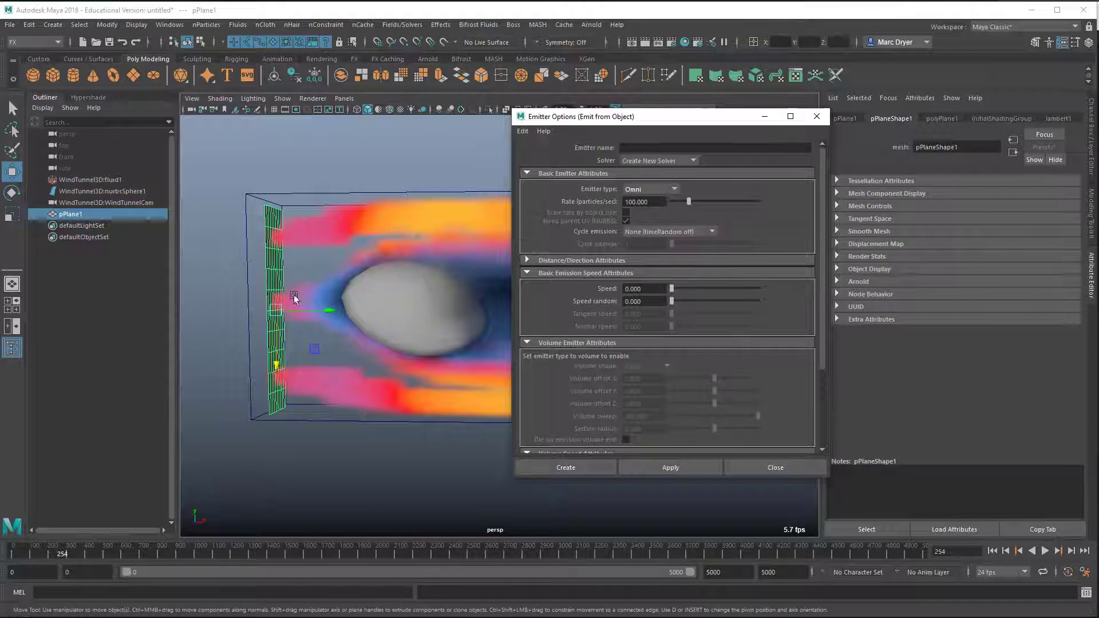
left_click(637, 189)
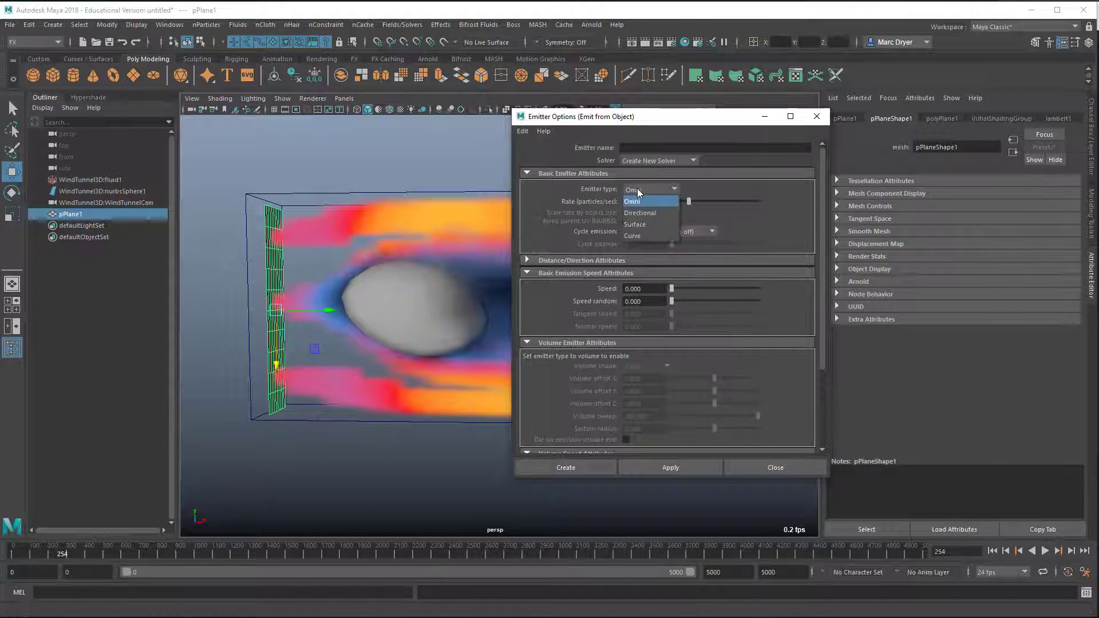
left_click(644, 223)
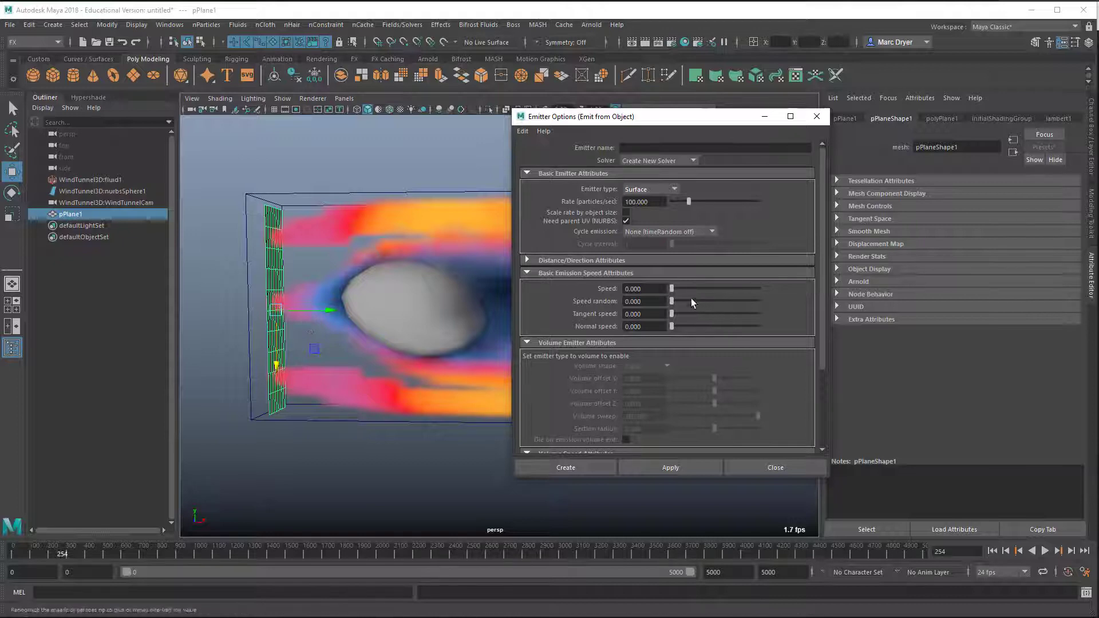
double_click(643, 288)
double_click(643, 326)
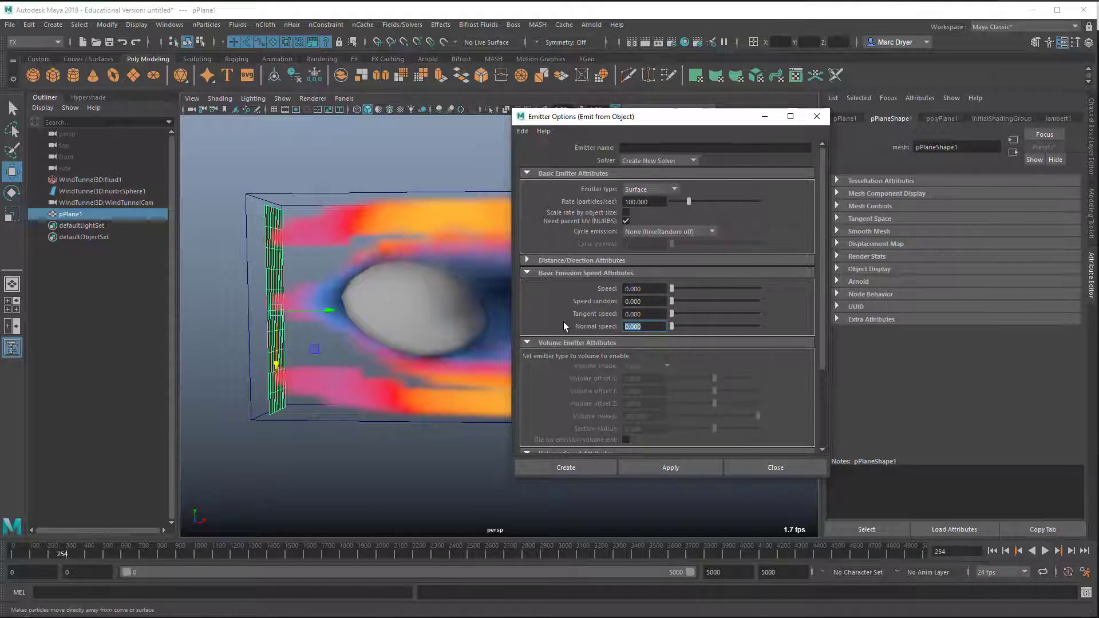
left_click(595, 468)
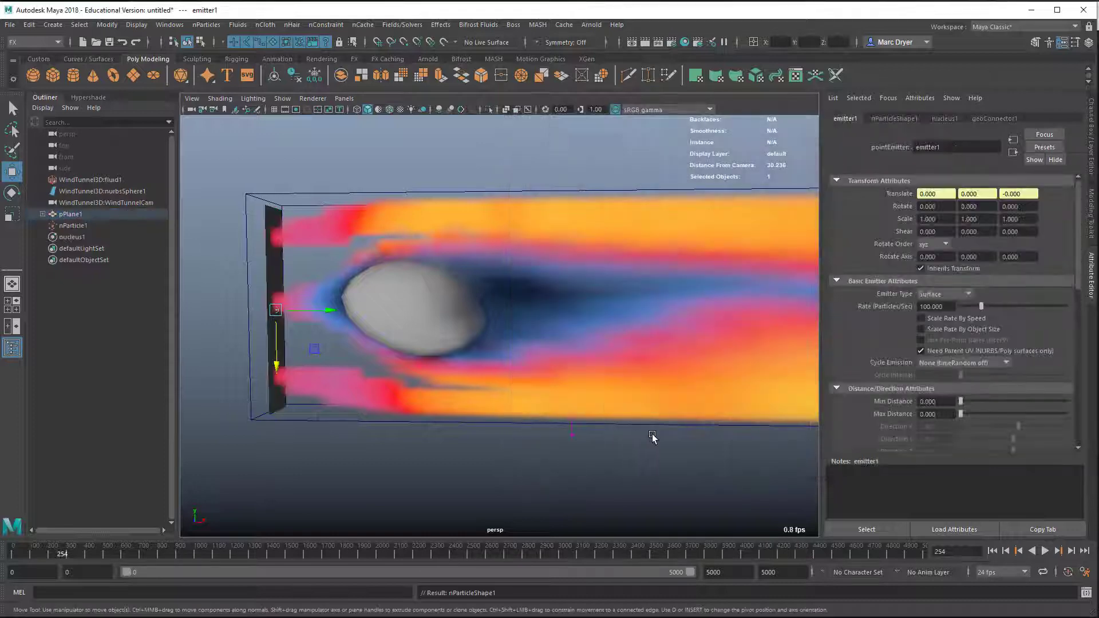
Rewind and play to frame 61, watching ball particles drop from the plane below the tunnel
right_click_drag(653, 437, 544, 412, "alt")
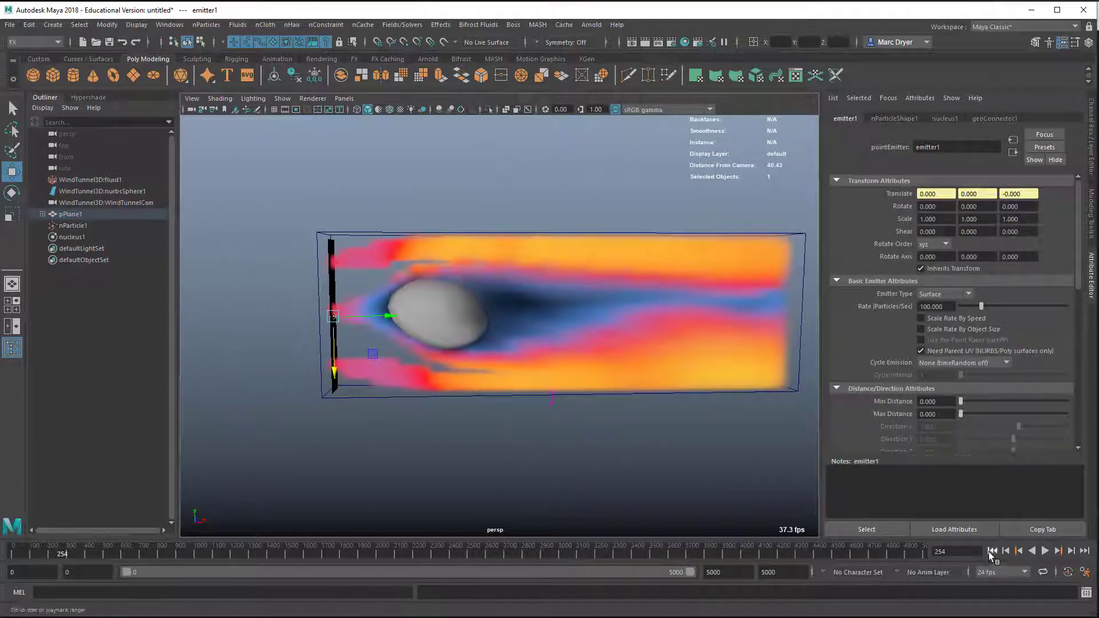
left_click(990, 551)
left_click(1044, 551)
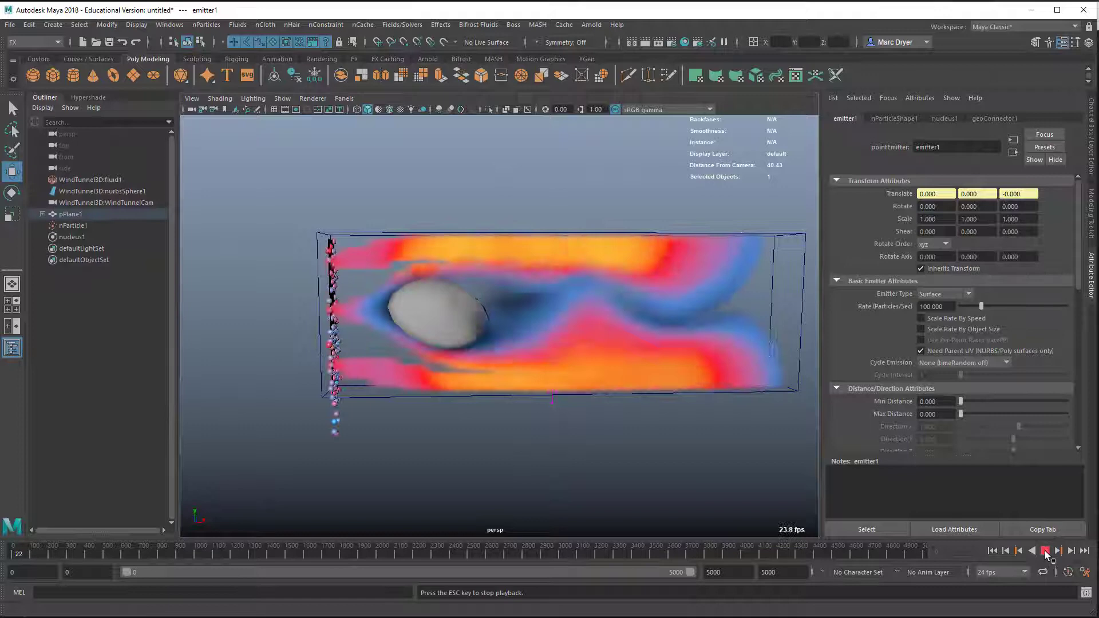
left_click(1044, 551)
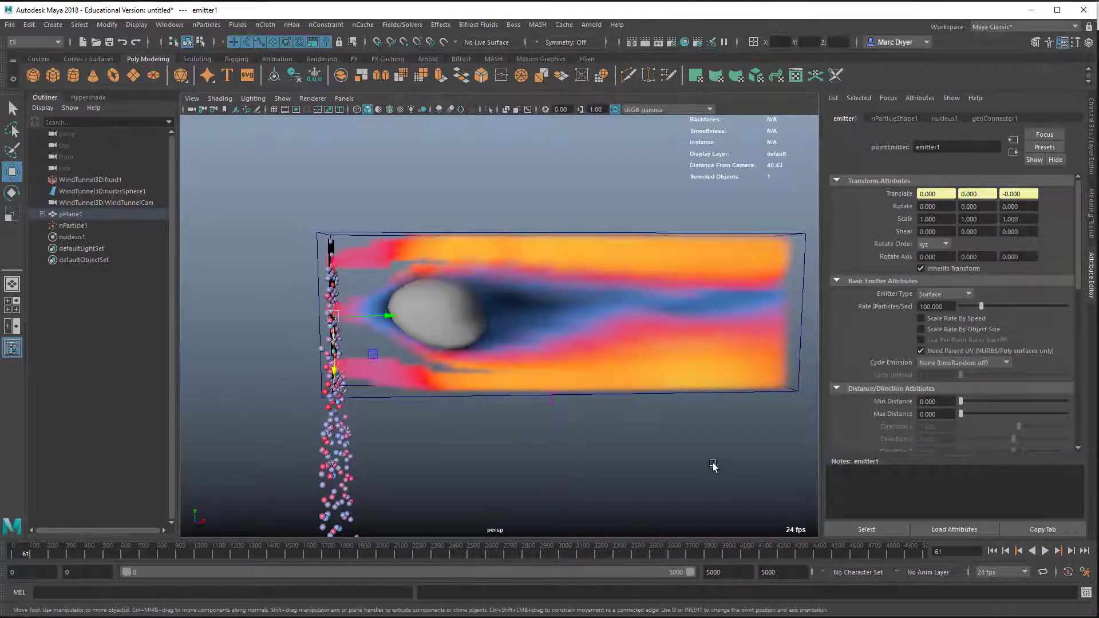
mouse_move(713, 465)
left_mouse_down("alt")
mouse_move(502, 459)
mouse_move(546, 459)
mouse_move(552, 380)
mouse_move(677, 384)
mouse_move(557, 375)
left_mouse_up("alt")
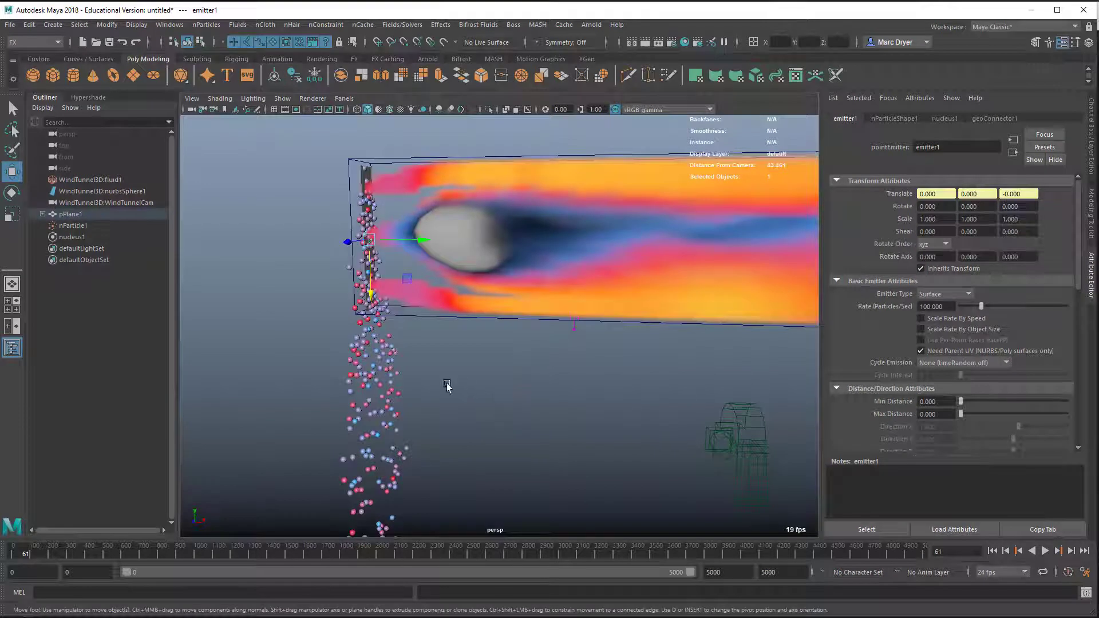
Select nParticle1 and the tunnel fluid, then make the particles driven by the fluid
left_click(371, 359)
left_click(444, 318, "shift")
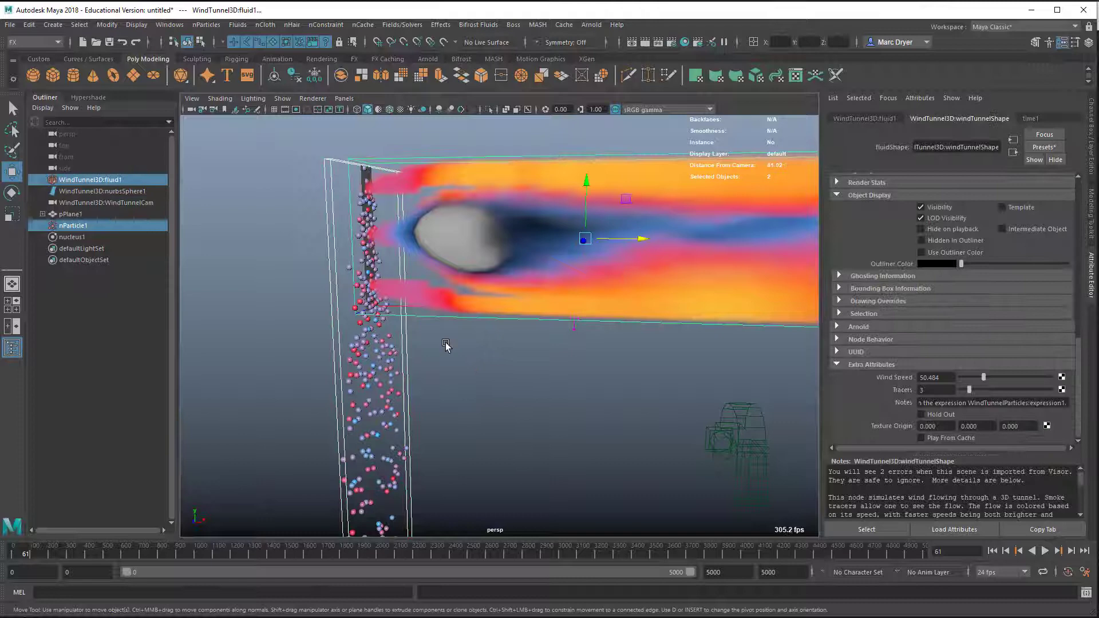
left_click(414, 26)
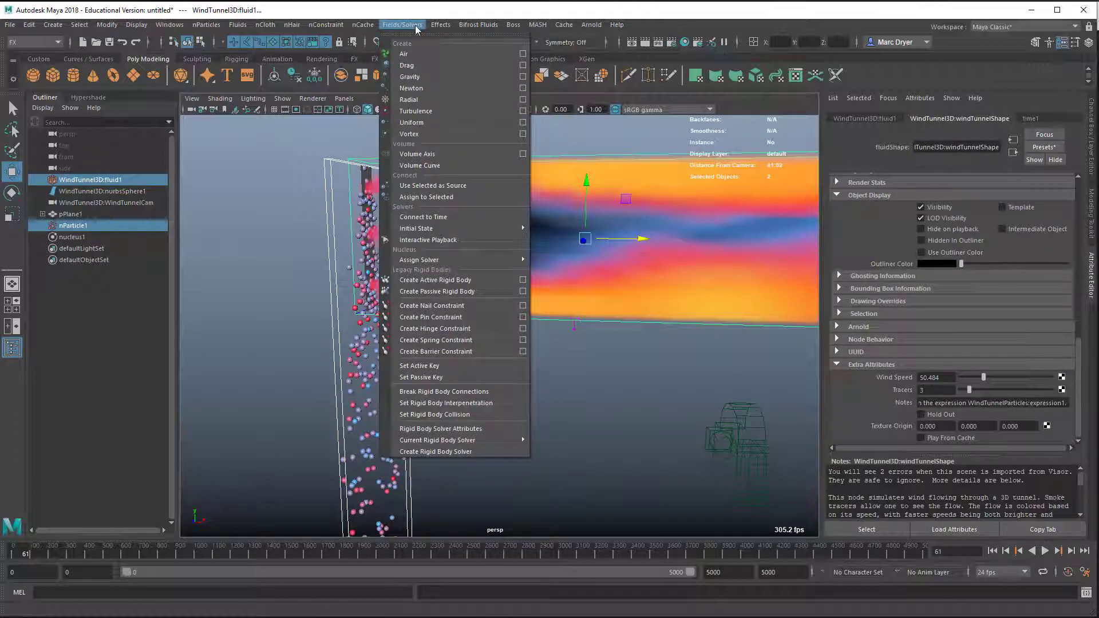
left_click(410, 122)
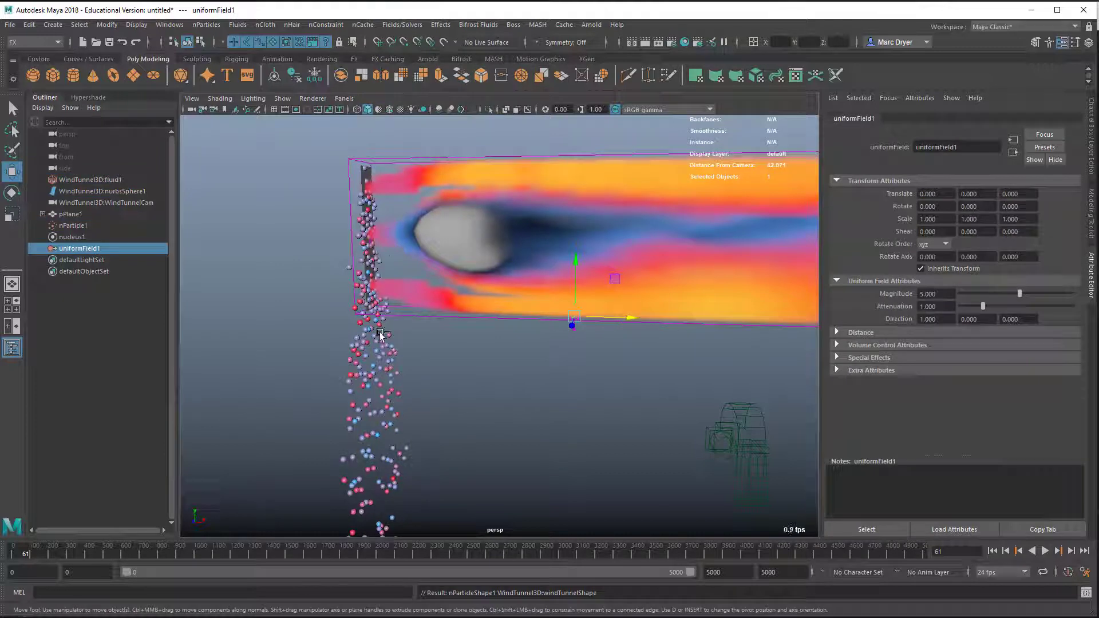
key("ctrl+z")
left_click(403, 26)
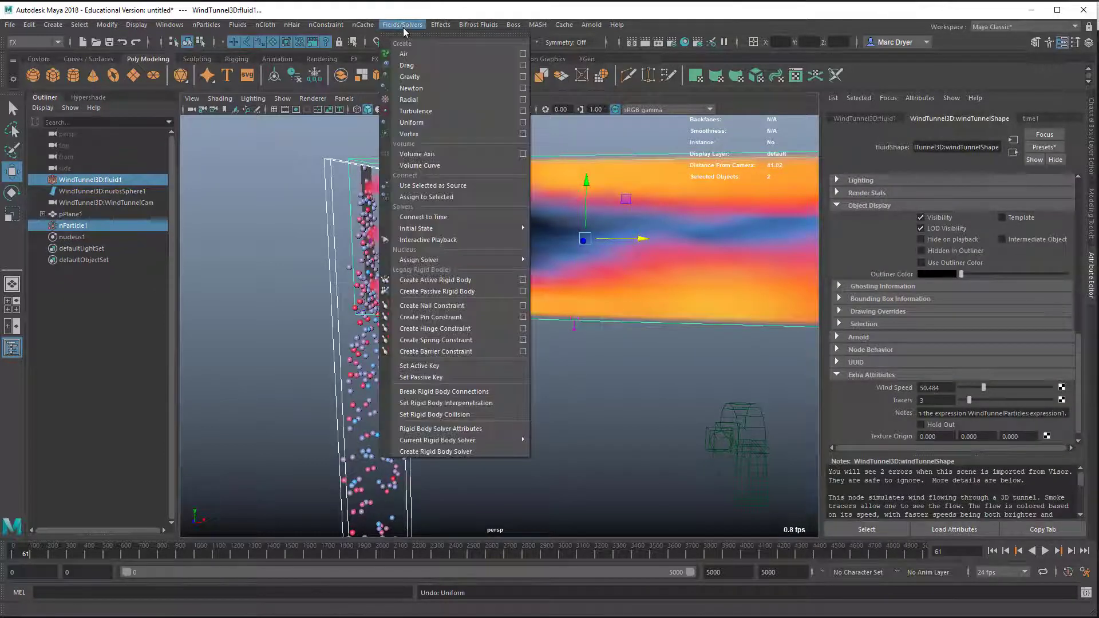
left_click(432, 197)
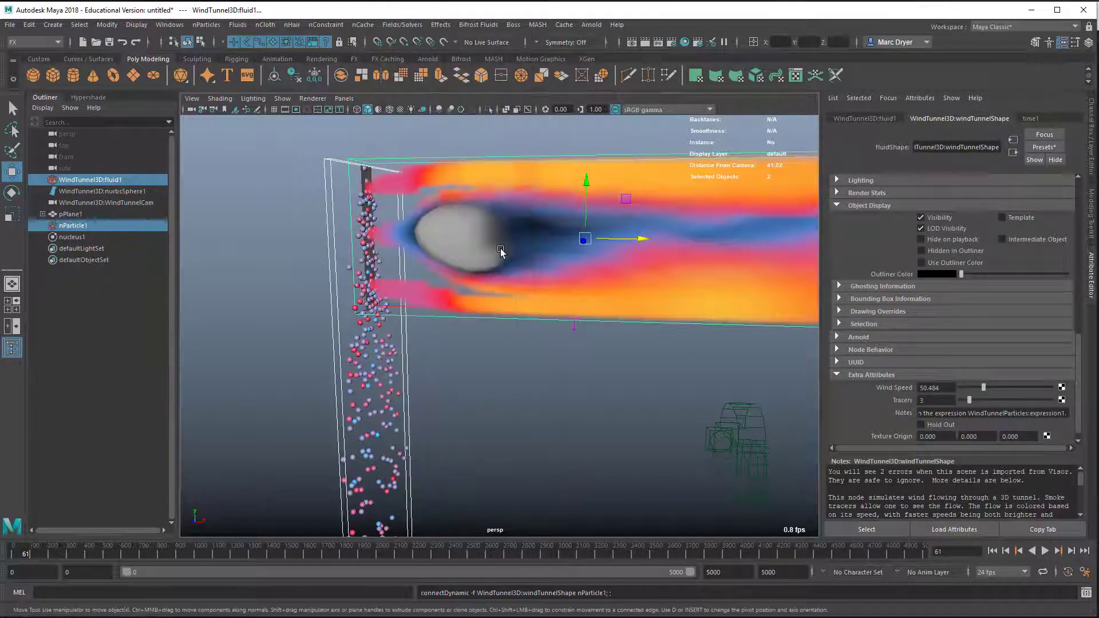
Rewind and replay the simulation to check the particle motion
left_click(992, 550)
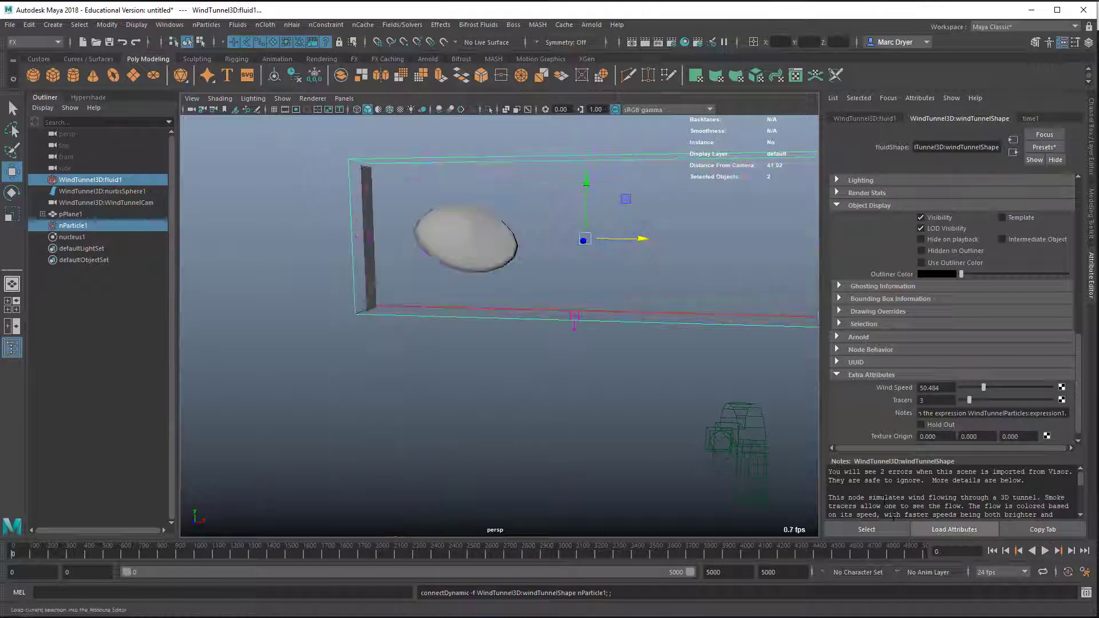
left_click_drag(744, 446, 711, 444, "alt")
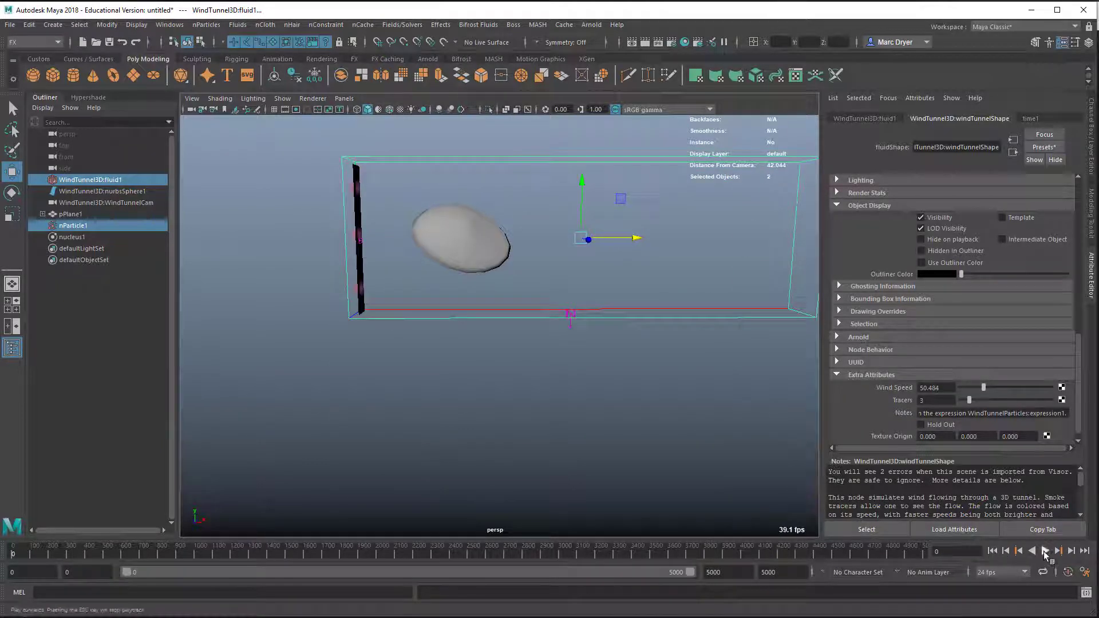
left_click(1044, 552)
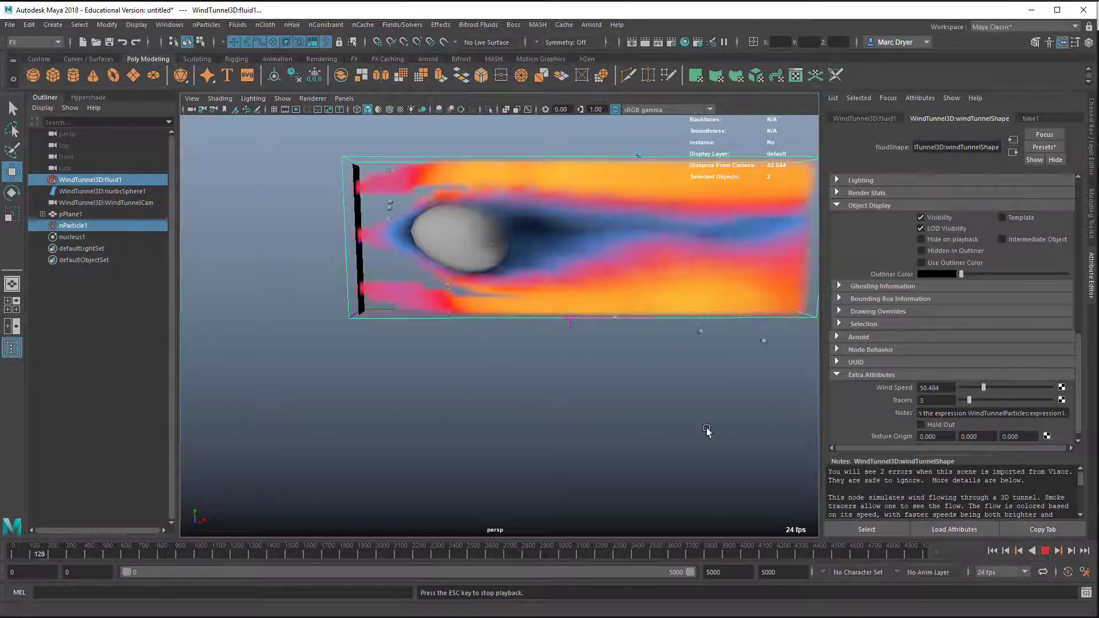
left_click(1044, 551)
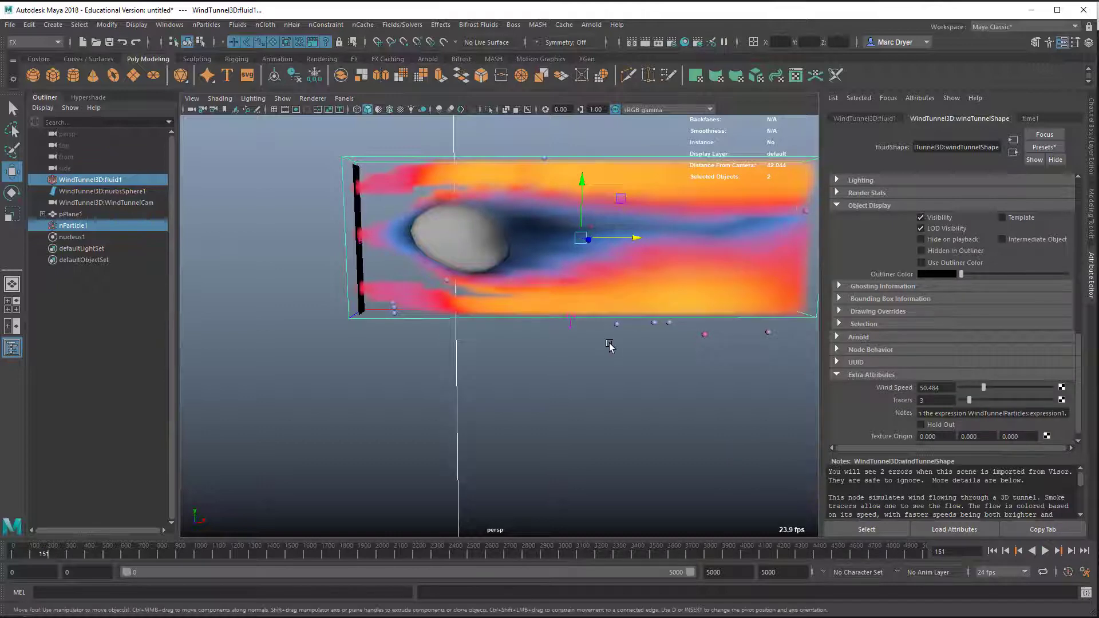
Set the fluid's Wind Speed to 10 and replay to watch the slower blue flow
scroll(986, 399, "down", 1)
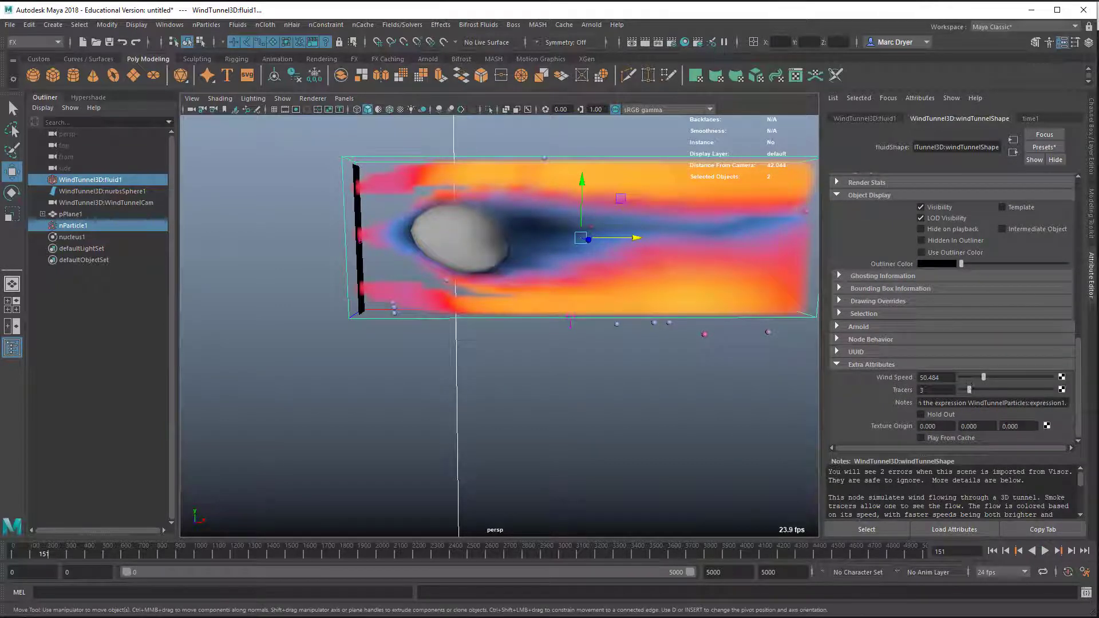
left_click(896, 381)
type("10")
key("Return")
left_click(994, 551)
left_click(1043, 551)
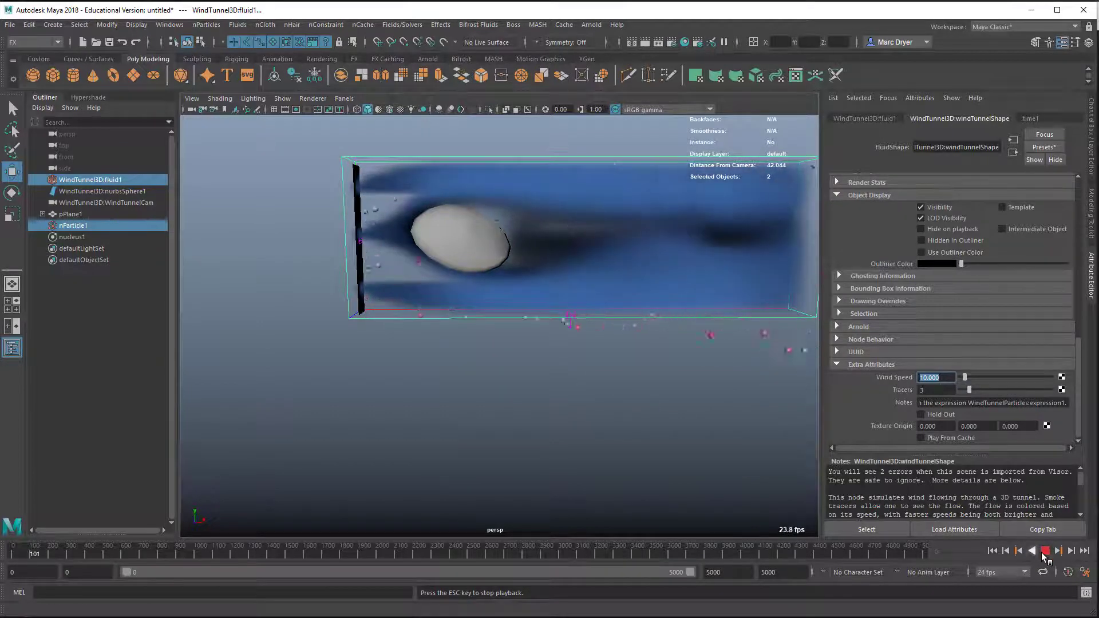
left_click(1043, 551)
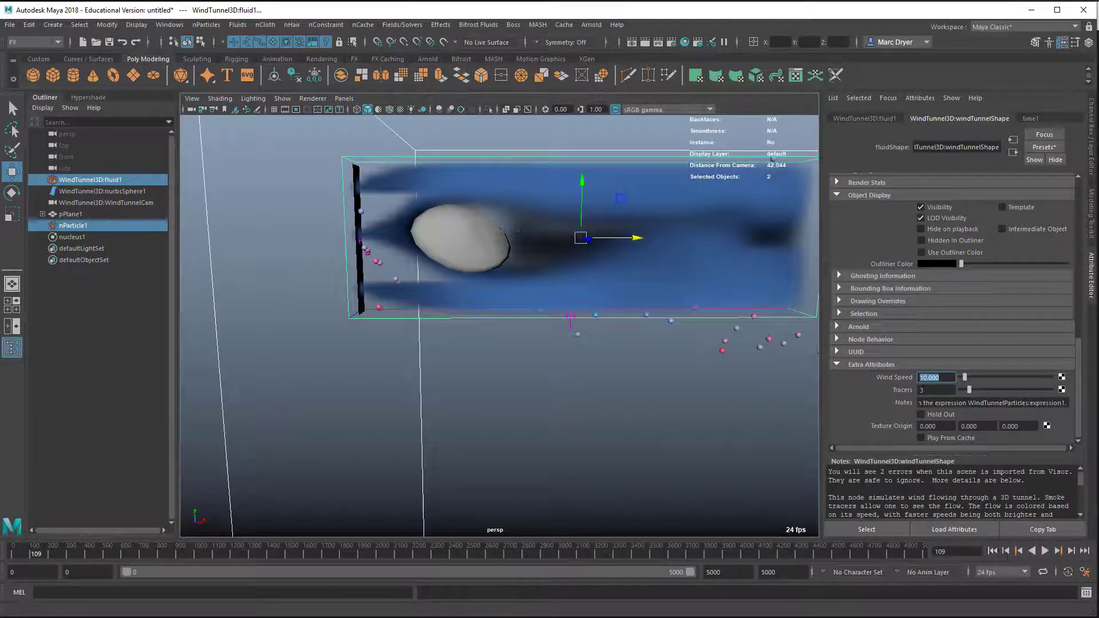
Select nParticle1, expand Dynamic Properties, and replay to frame 62
left_click(719, 343)
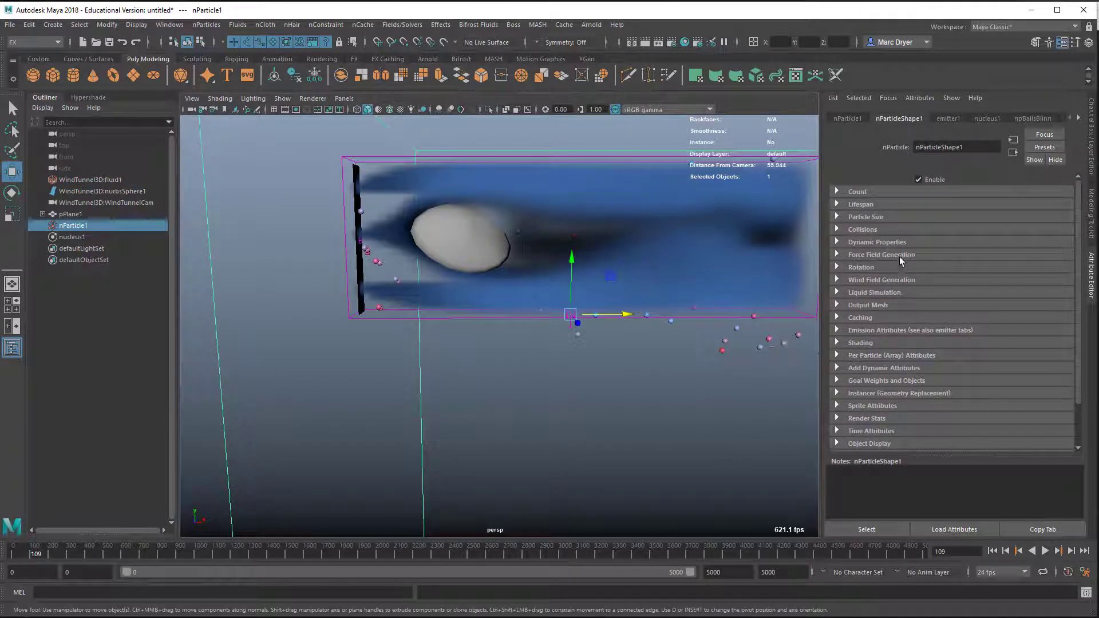
left_click(871, 241)
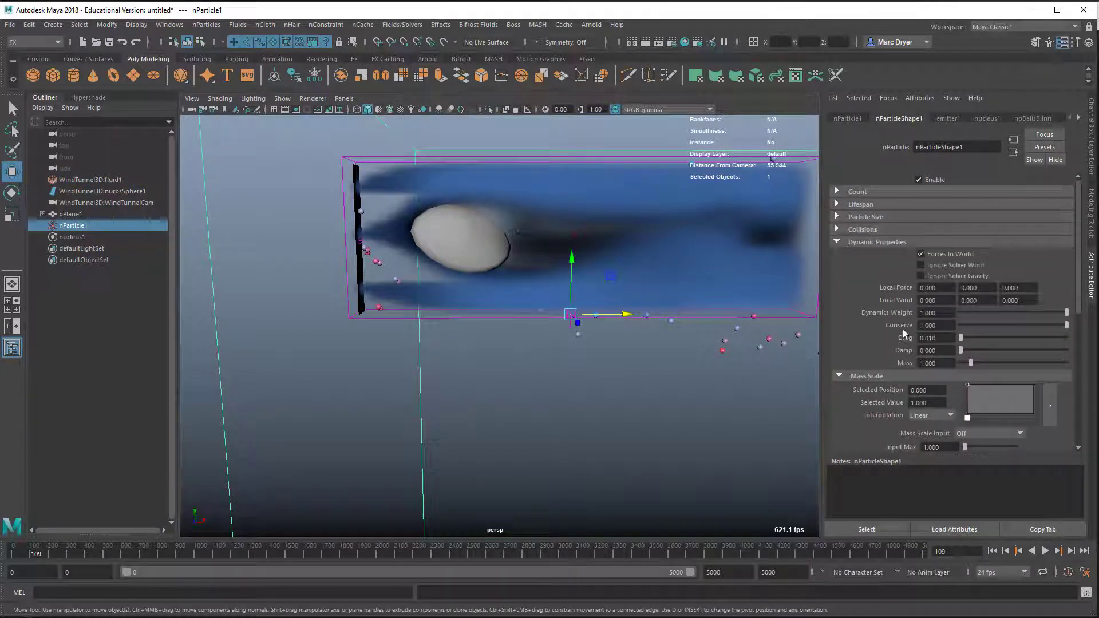
left_click(992, 551)
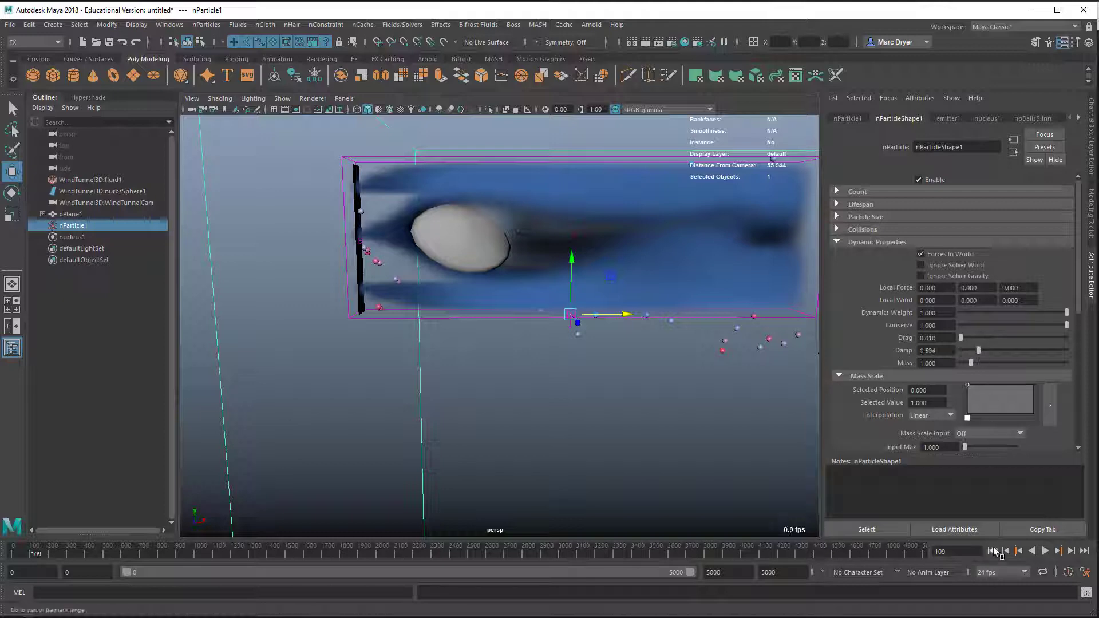
left_click(1044, 551)
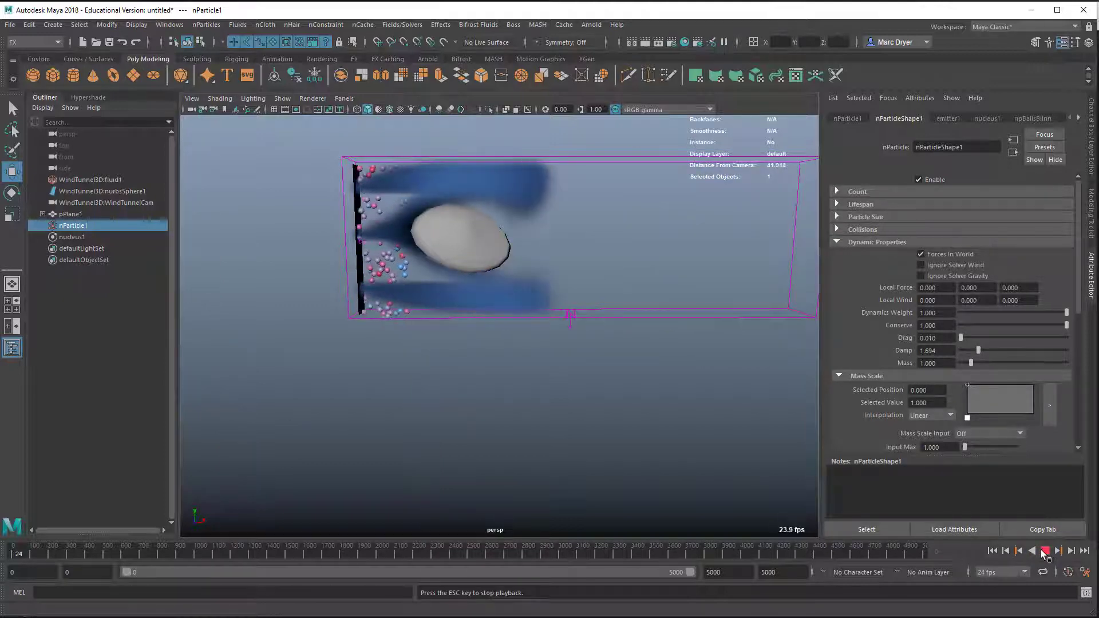
left_click(1044, 551)
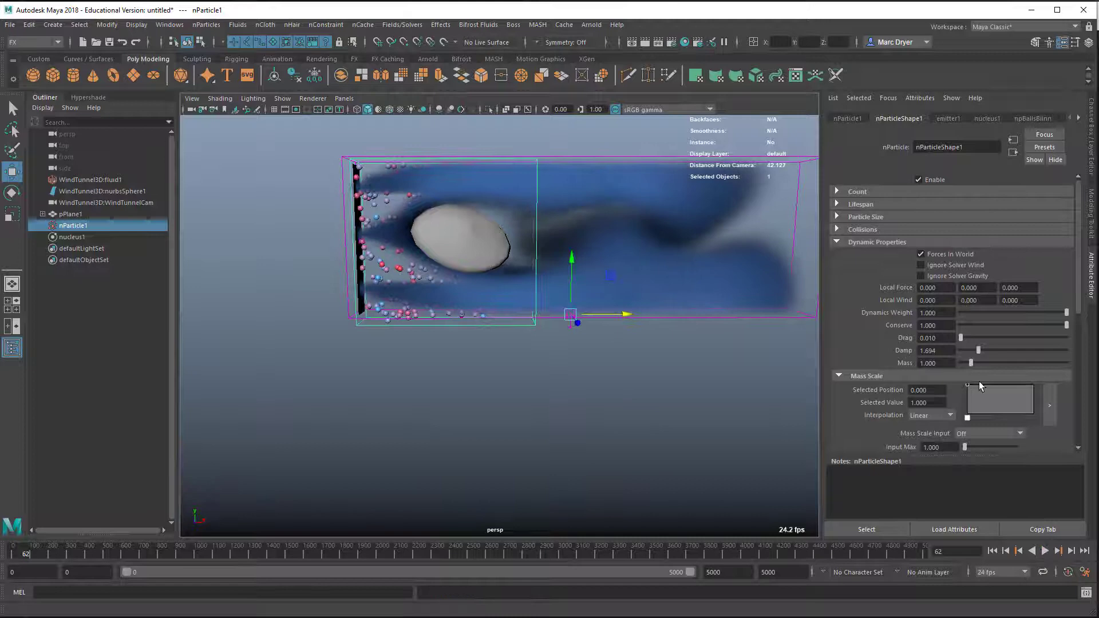
Set Damp to 0.383 and replay to frame 125, orbiting to see particles pile at the far end
left_click_drag(978, 354, 985, 354)
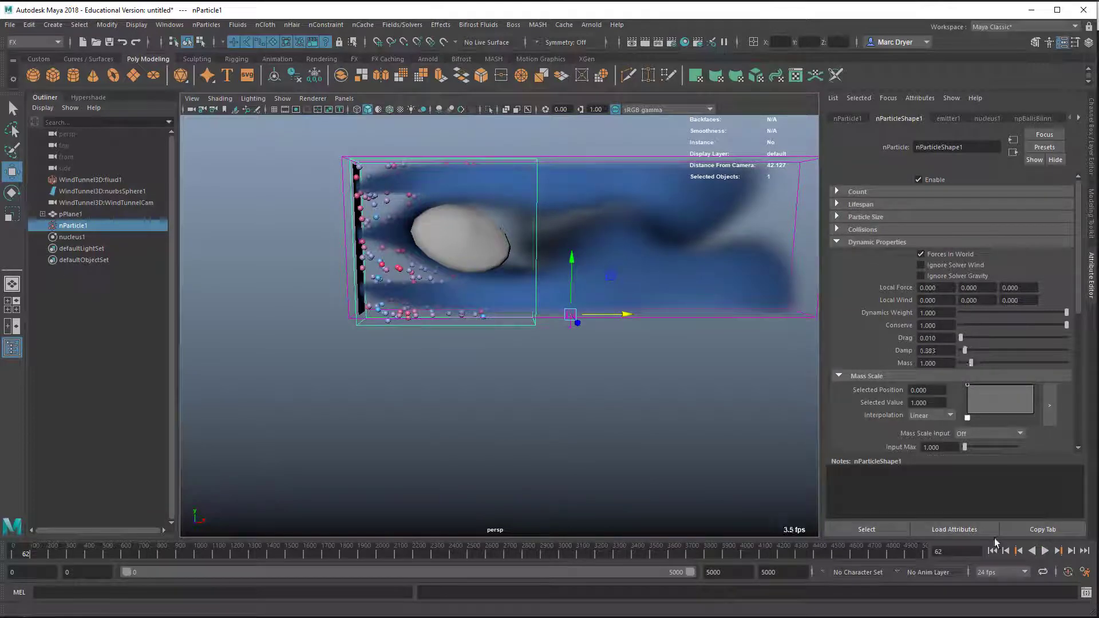
left_click(992, 551)
left_click(1045, 550)
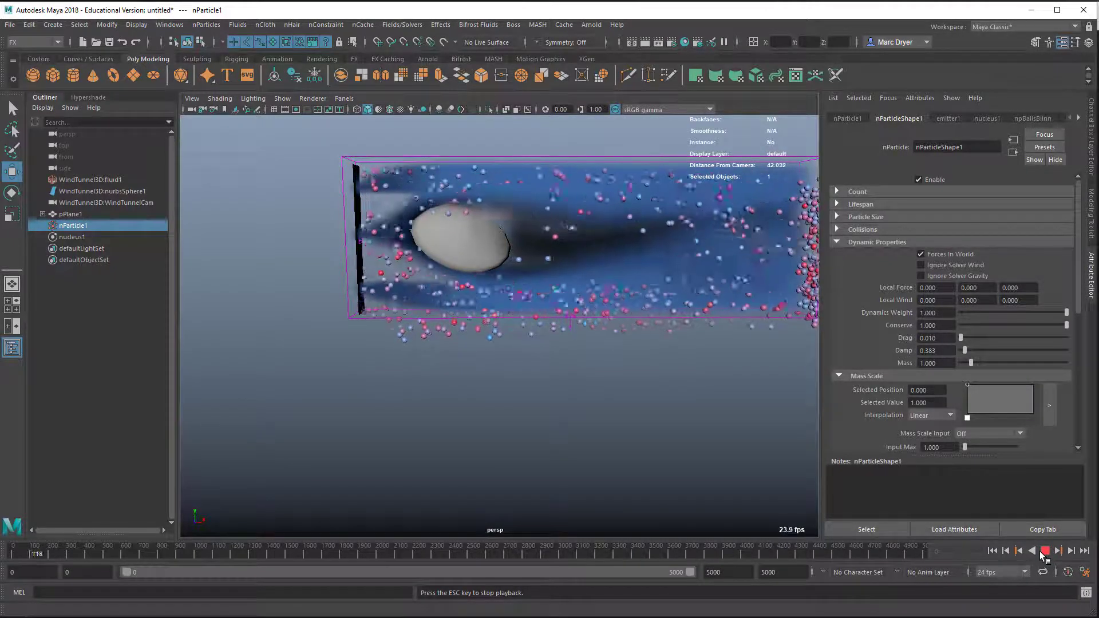
left_click(1039, 551)
mouse_move(693, 280)
left_mouse_down("alt")
mouse_move(746, 287)
mouse_move(668, 279)
left_mouse_up("alt")
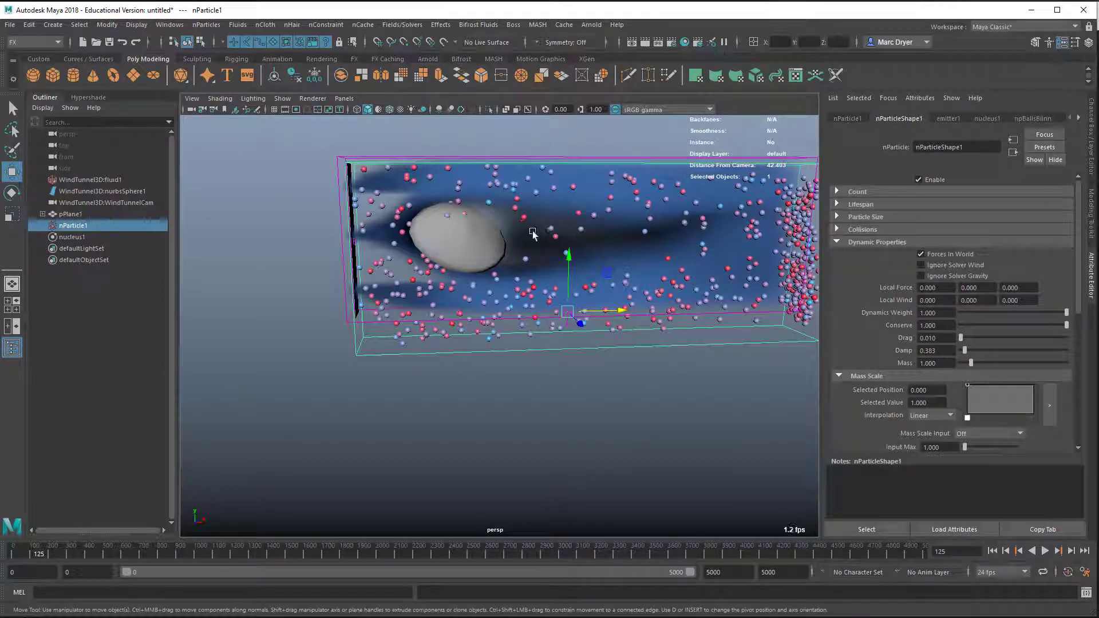
left_click_drag(488, 255, 561, 204, "alt")
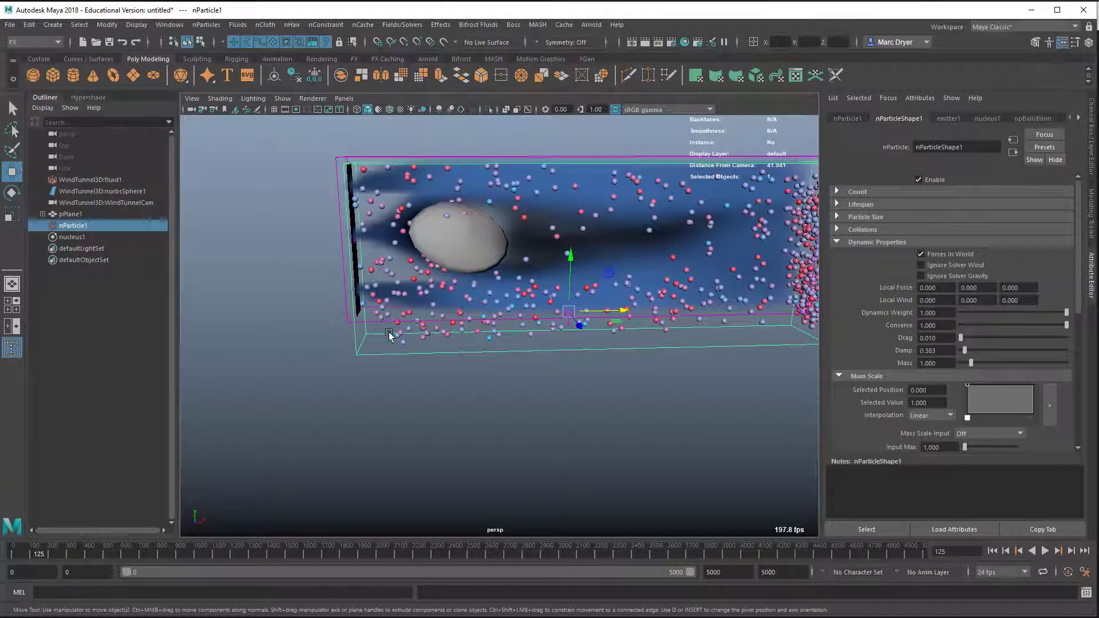
Raise fluid1's Wind Speed to 21.656, turn off its Visibility, and replay from frame 0
left_click(347, 321)
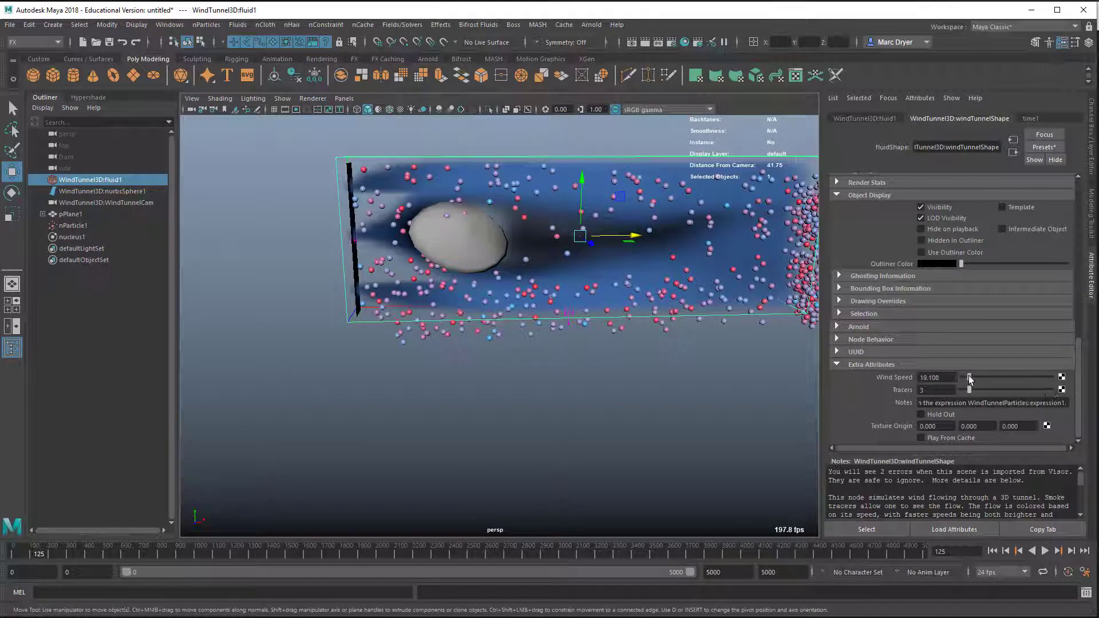
left_click_drag(970, 379, 976, 383)
left_click(939, 209)
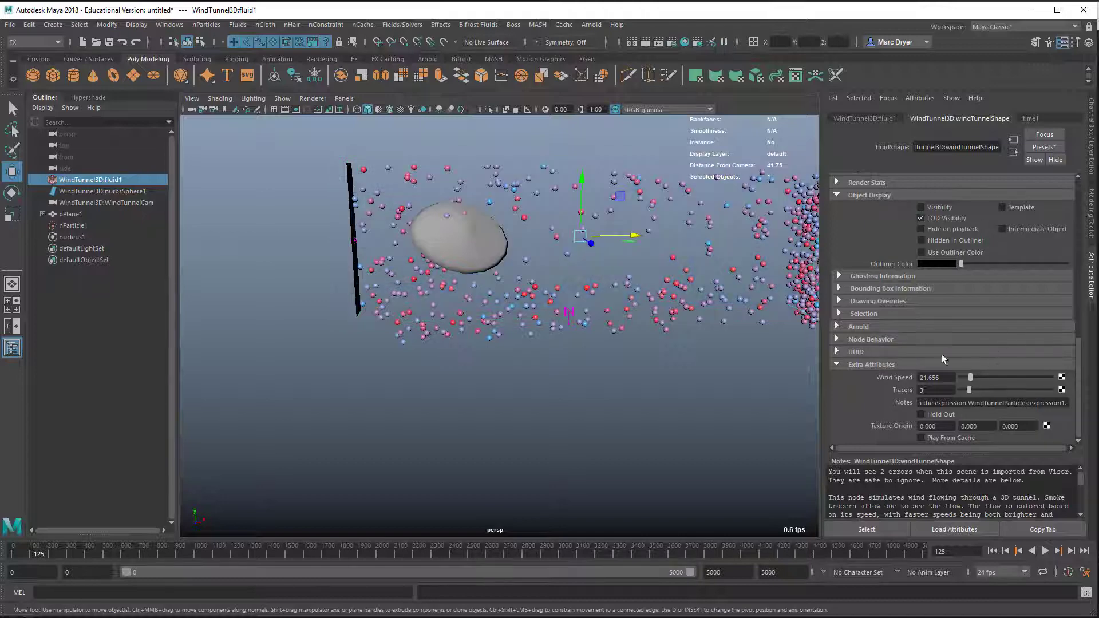
left_click(1004, 550)
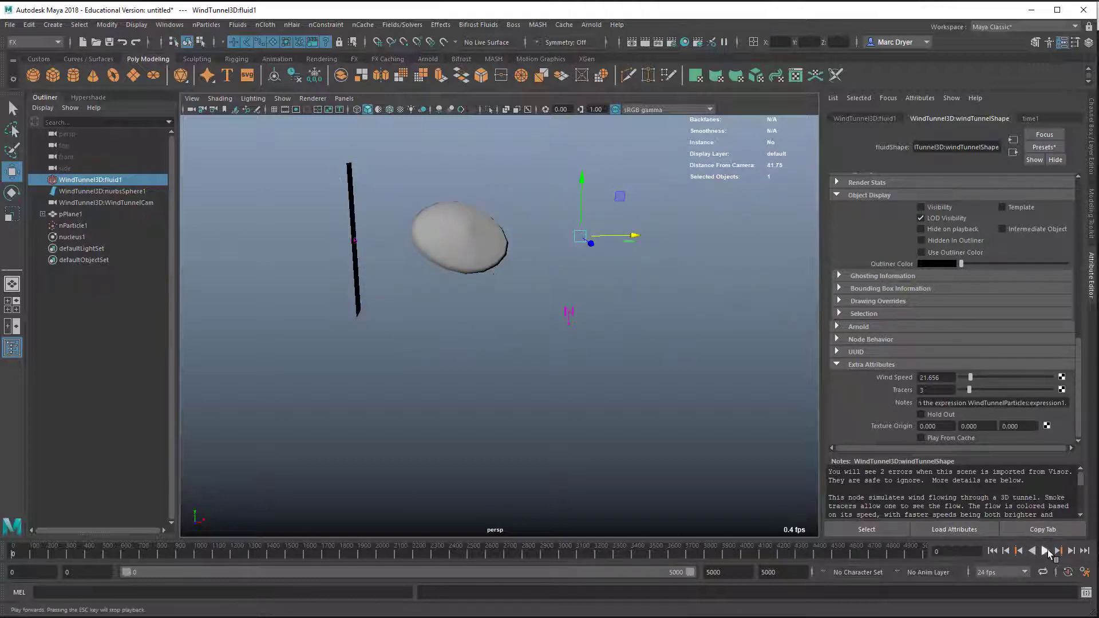
left_click(1046, 550)
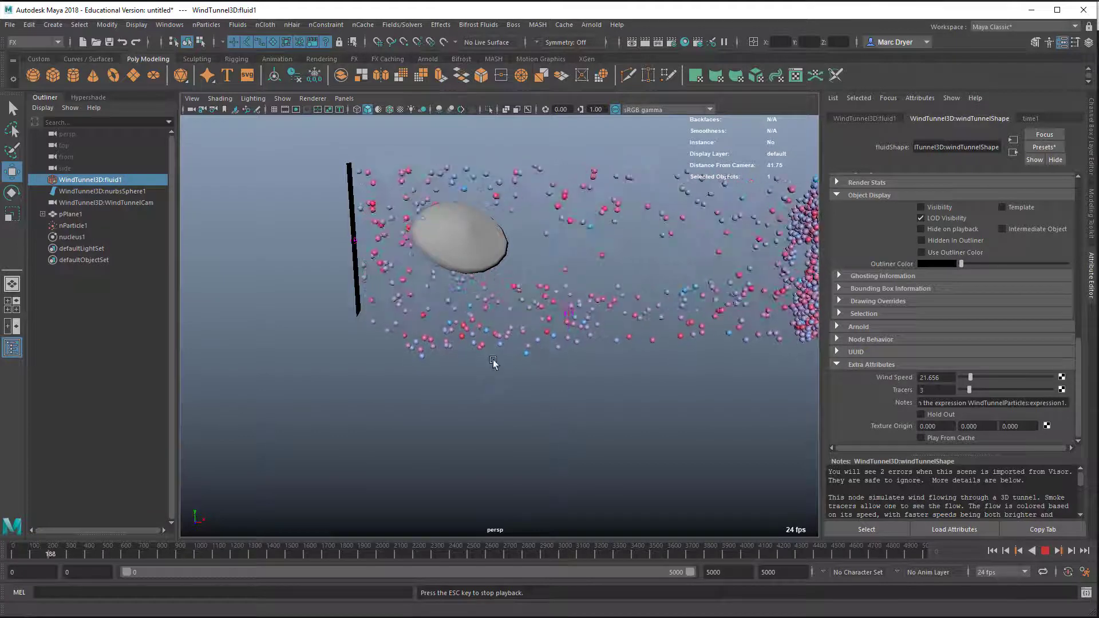
Orbit around the particles piling against the far wall, then reselect nParticle1
left_click_drag(654, 404, 473, 319, "alt")
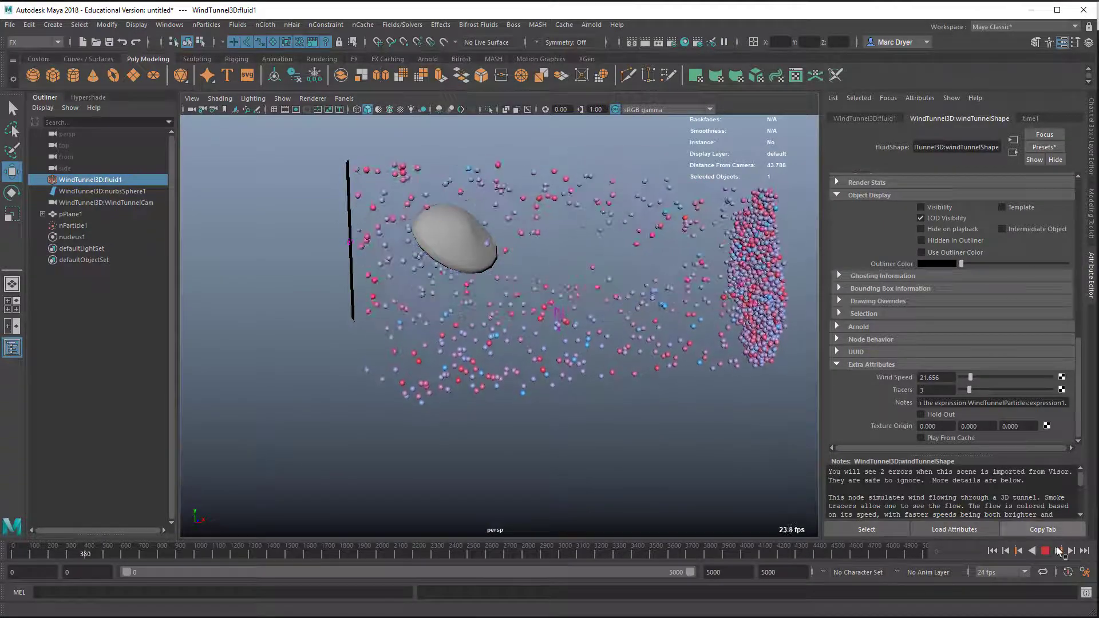
left_click_drag(505, 310, 489, 308, "alt")
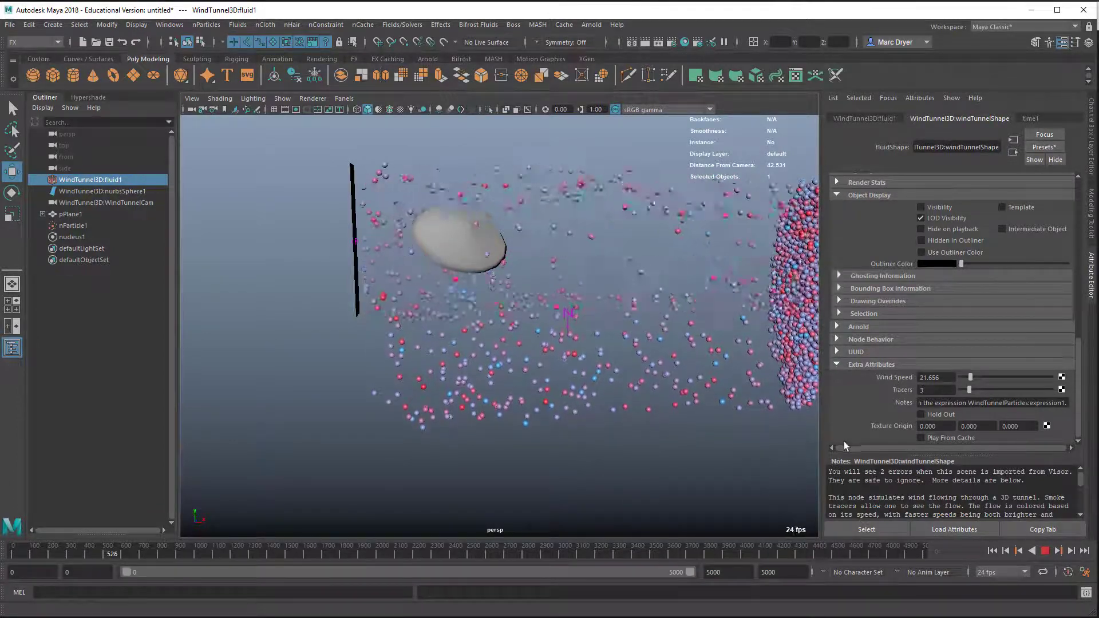
mouse_move(722, 417)
left_mouse_down("alt")
mouse_move(697, 416)
mouse_move(685, 214)
left_mouse_up("alt")
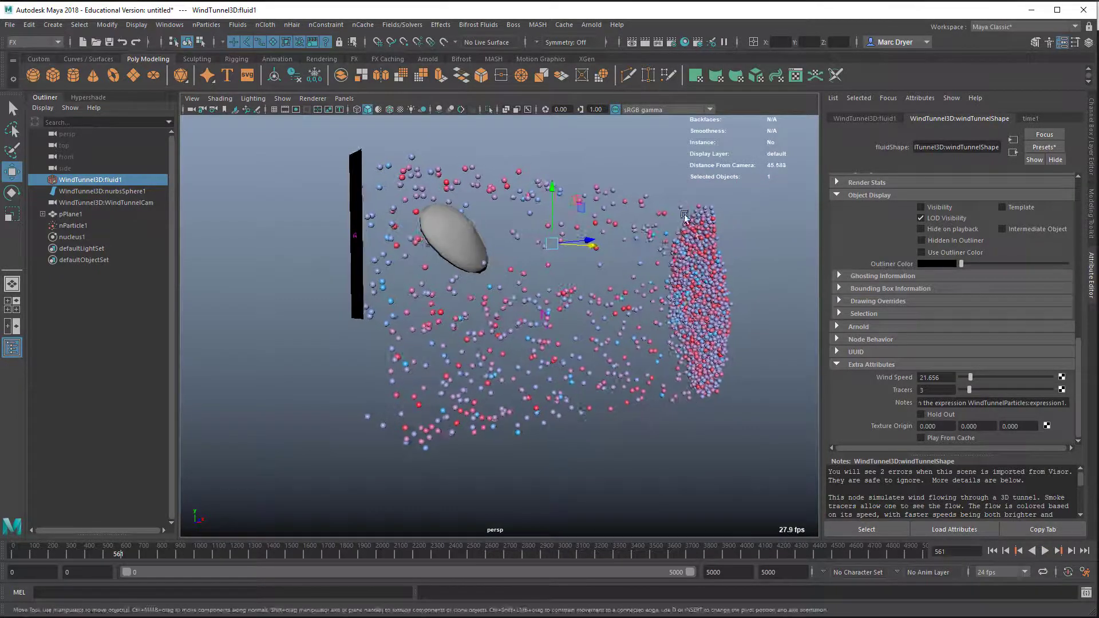
mouse_move(707, 370)
left_mouse_down("alt")
mouse_move(727, 329)
mouse_move(486, 314)
mouse_move(614, 324)
mouse_move(651, 357)
left_mouse_up("alt")
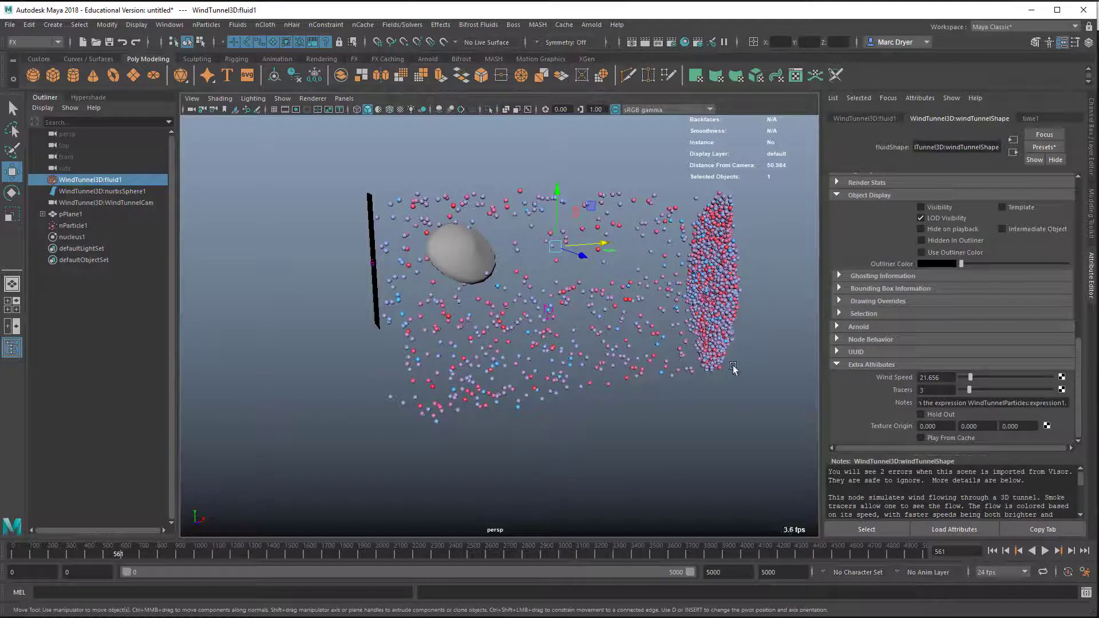
mouse_move(730, 363)
left_mouse_down("alt")
mouse_move(700, 346)
mouse_move(572, 356)
left_mouse_up("alt")
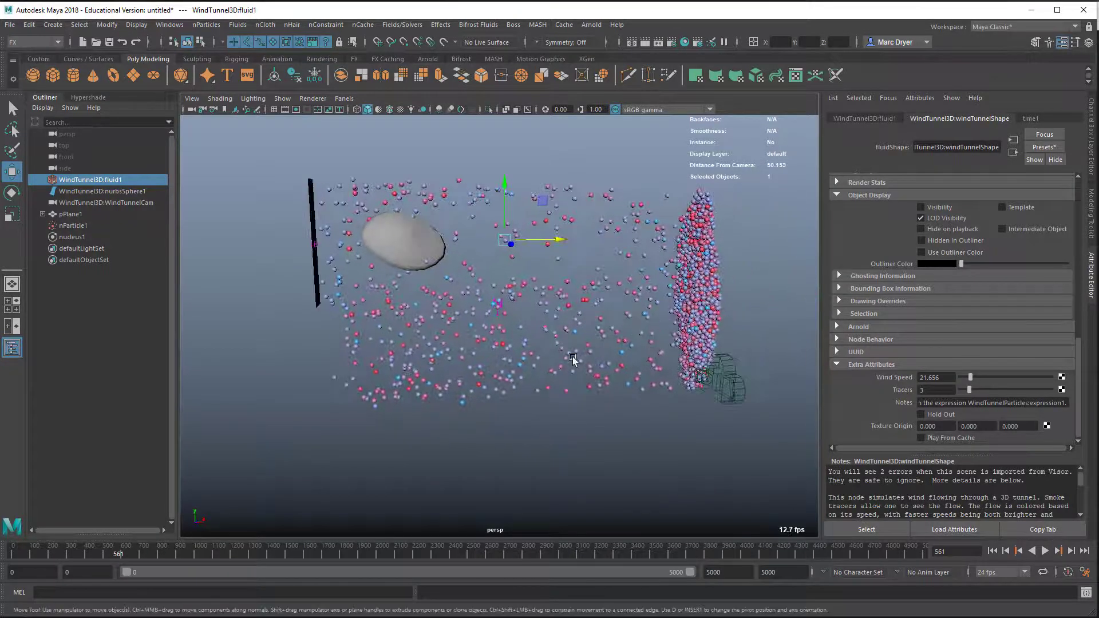
left_click(572, 356)
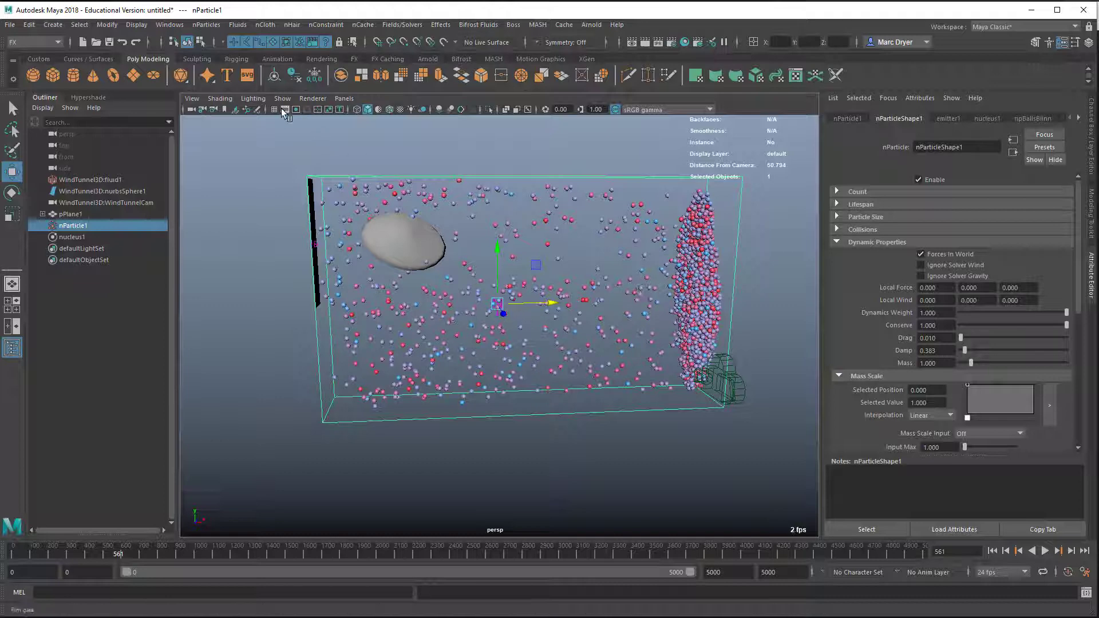
mouse_move(385, 168)
left_mouse_down("alt")
mouse_move(364, 236)
mouse_move(564, 332)
left_mouse_up("alt")
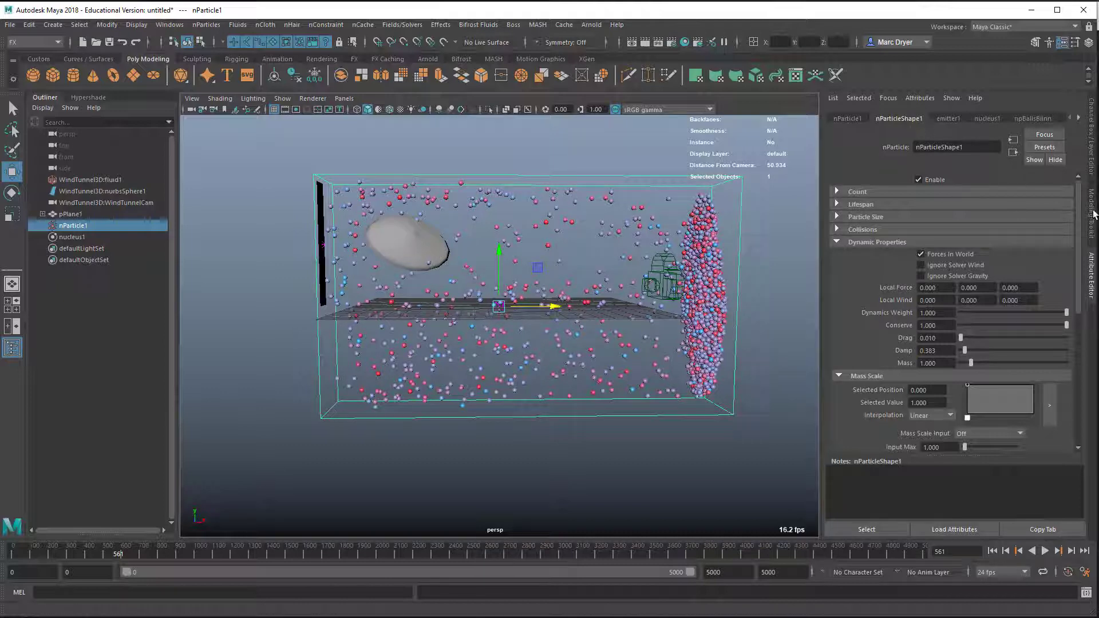
Set the nParticles' Lifespan Mode to lifespanPP only
left_click(897, 206)
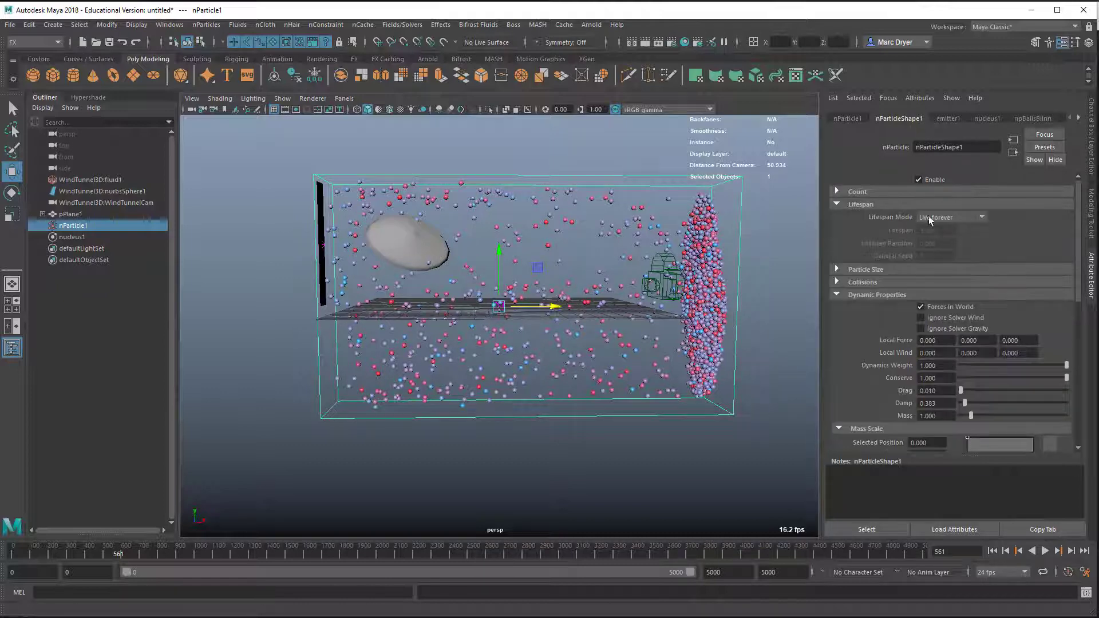
left_click(931, 218)
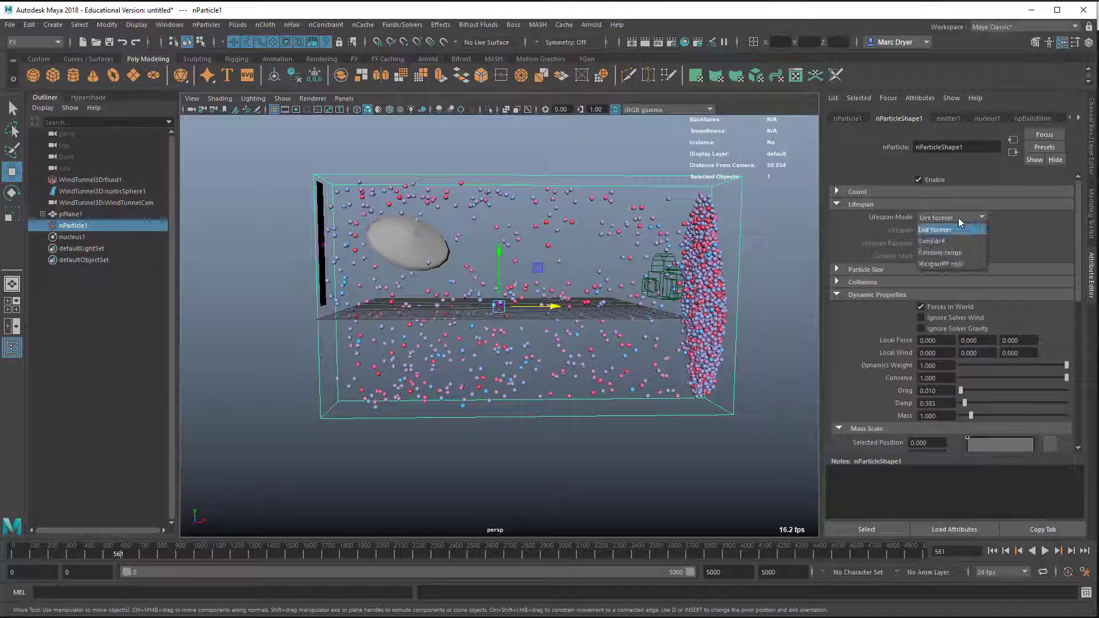
left_click(957, 266)
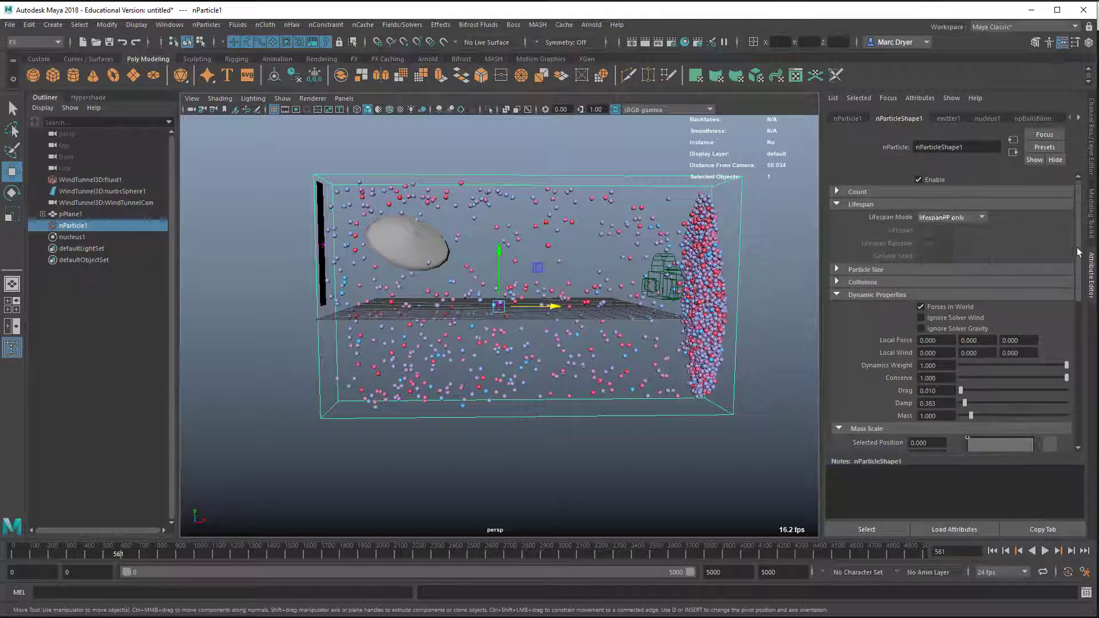
Expand Per Particle (Array) Attributes and bring up the Lifespan PP expression menu
left_click_drag(1078, 253, 1064, 439)
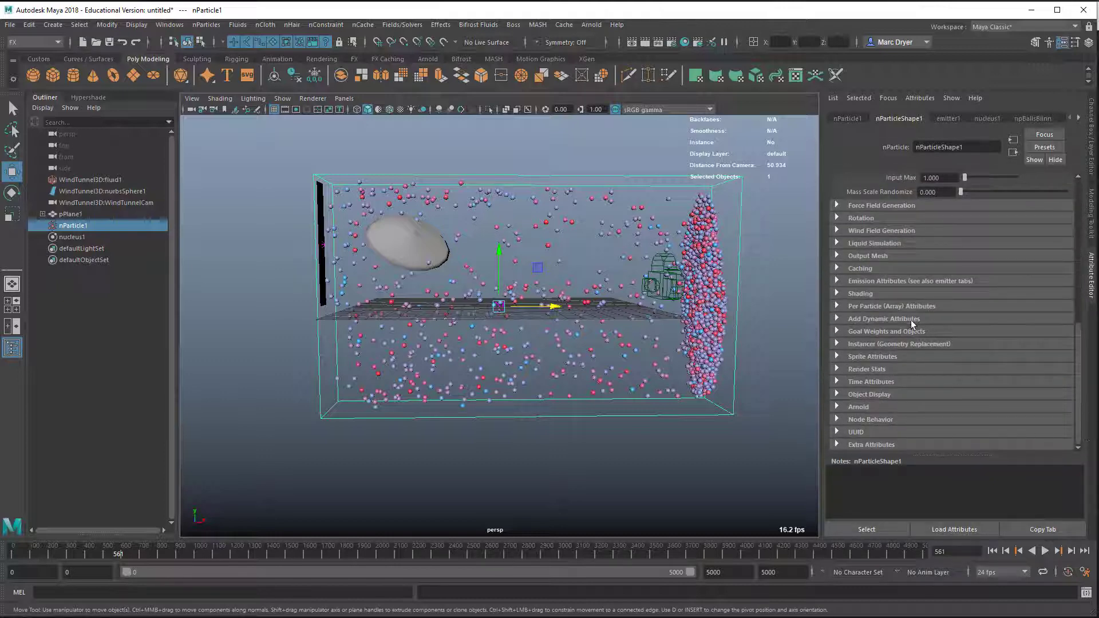
left_click(880, 305)
scroll(910, 366, "down", 2)
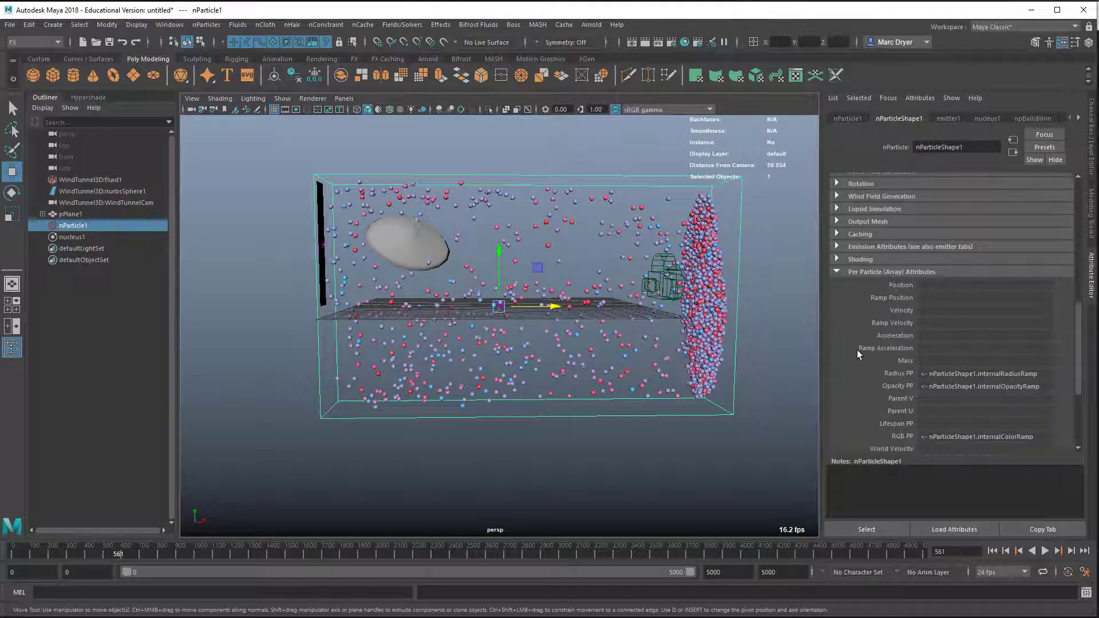
right_click(936, 425)
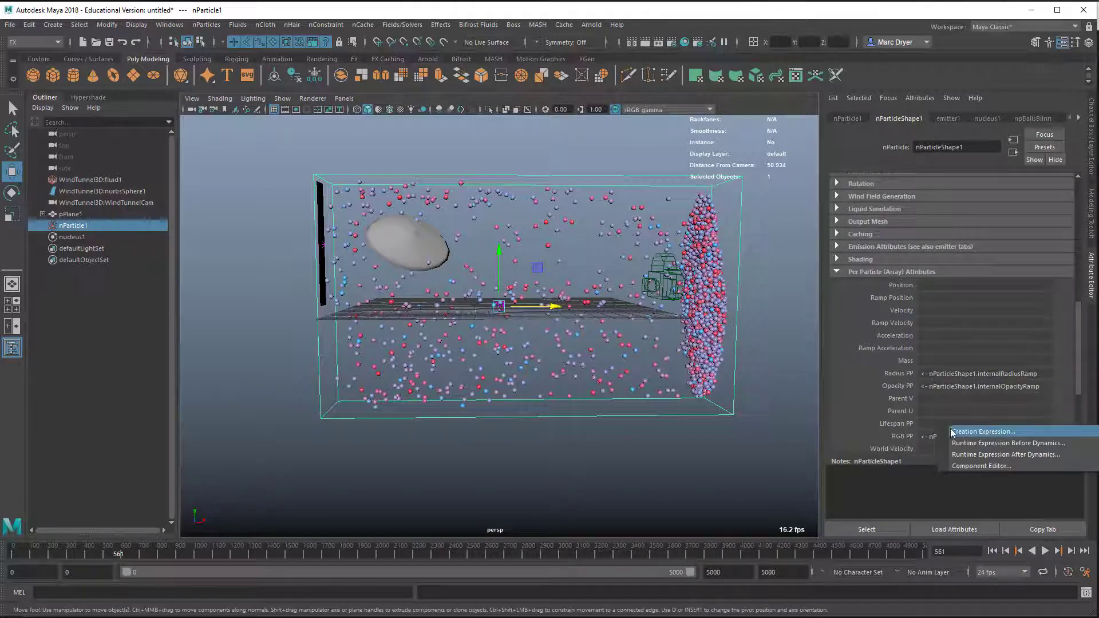
Start a lifespanPP creation expression beginning with $pos = position;
left_click(952, 432)
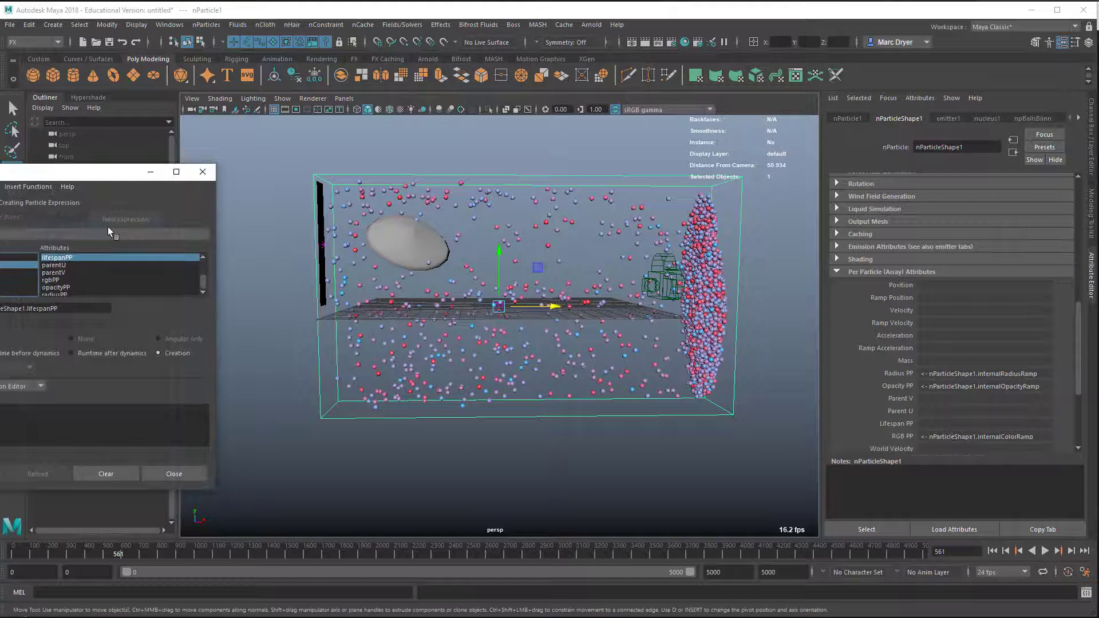
left_click_drag(108, 171, 398, 120)
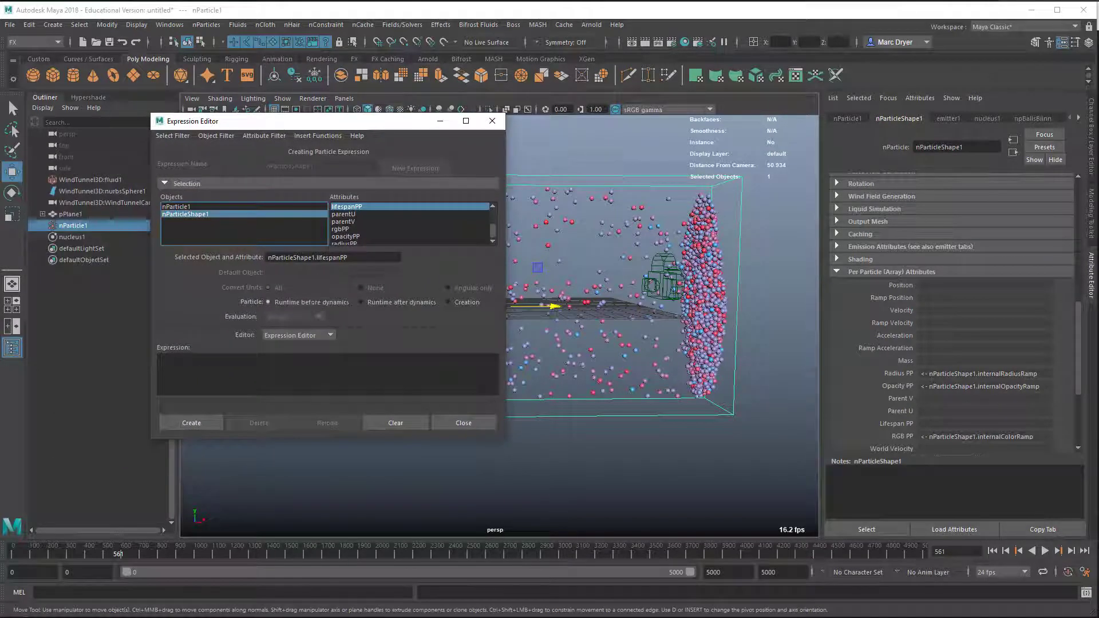
left_click(301, 384)
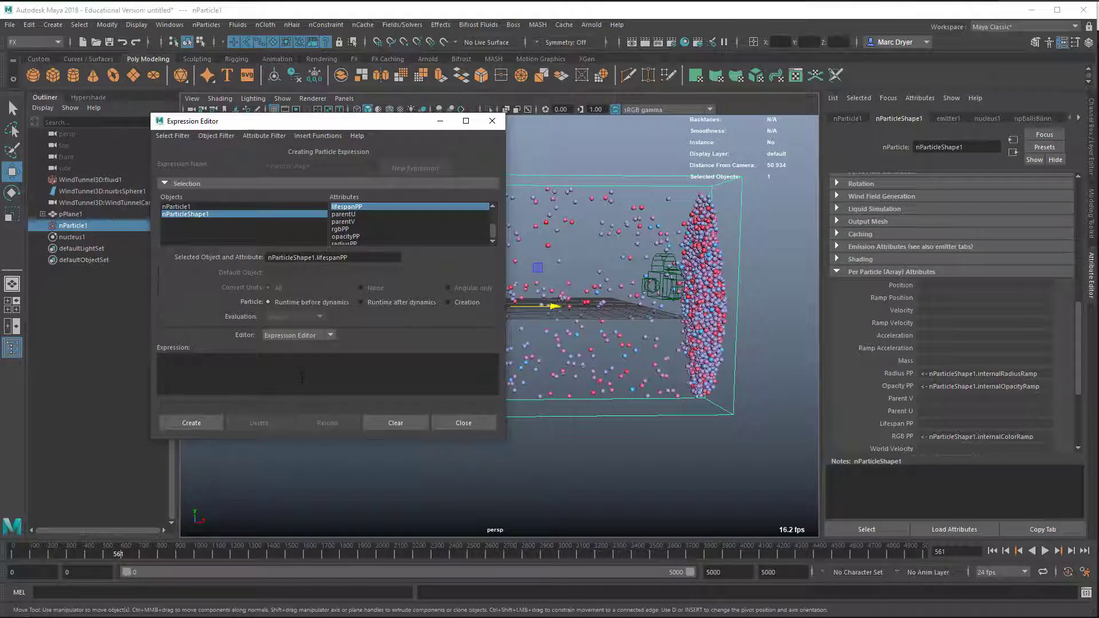
type("$po")
type("s = posi")
type("tion")
type(";")
key("Return")
type("if (")
type("$pos.")
type("y")
Add the condition: if $pos.x > 24 or $pos.y < 0, set lifespanPP = 0; create the expression
key("BackSpace")
type("x > ")
type("24")
type("|| ")
type("$")
type("pos")
key("BackSpace")
key("BackSpace")
type("pos.y < ")
type("0")
type(") ")
type("{ l")
type("ifespan")
type("PP = ")
type("0")
key("Return")
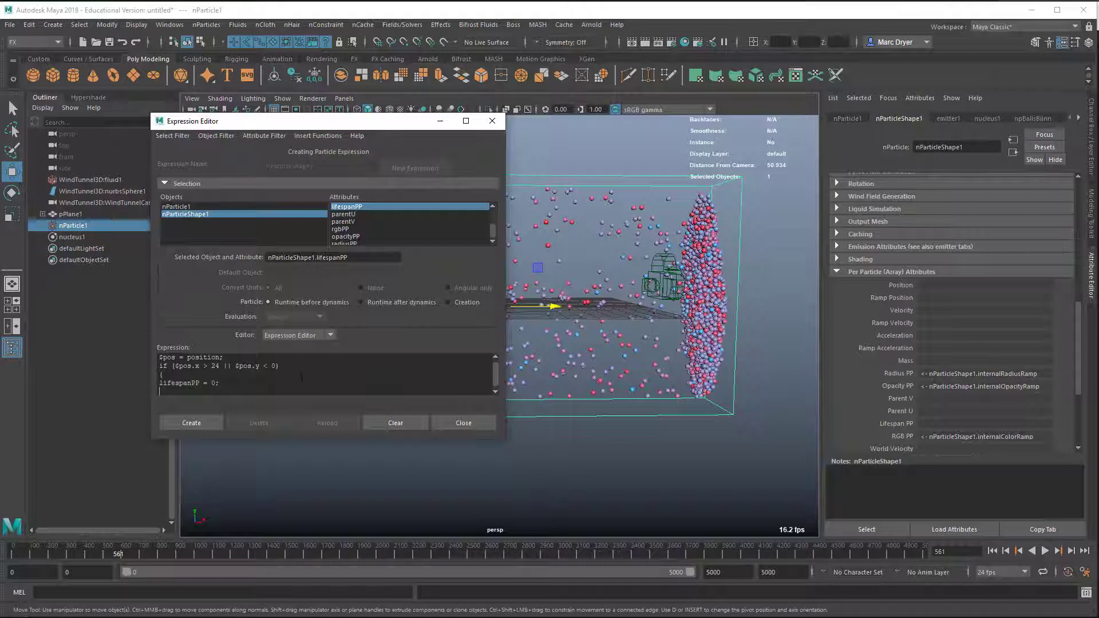
type("}")
left_click(214, 421)
Close the Expression Editor, clear the selection, and save as particleFluid.ma on the Desktop
left_click(490, 121)
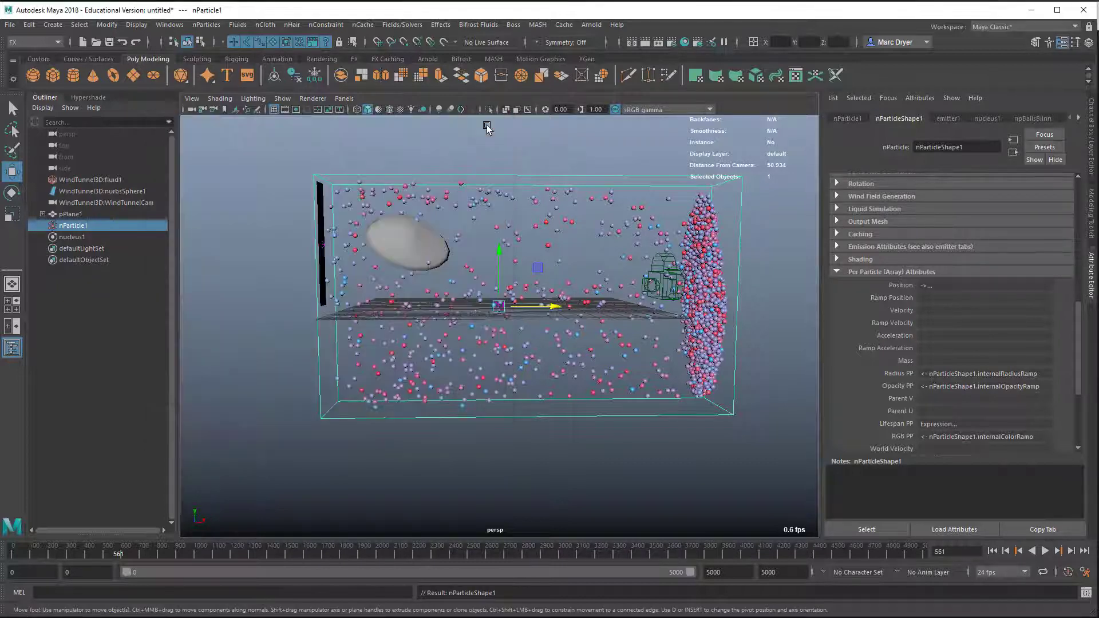
left_click(266, 170)
key("ctrl+s")
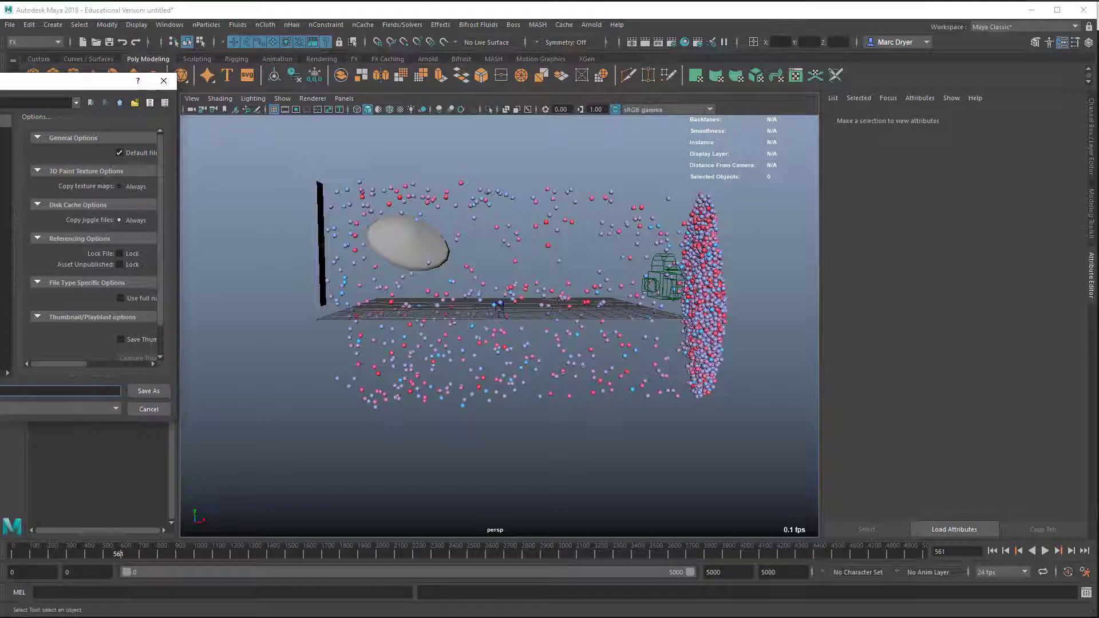
left_click(148, 390)
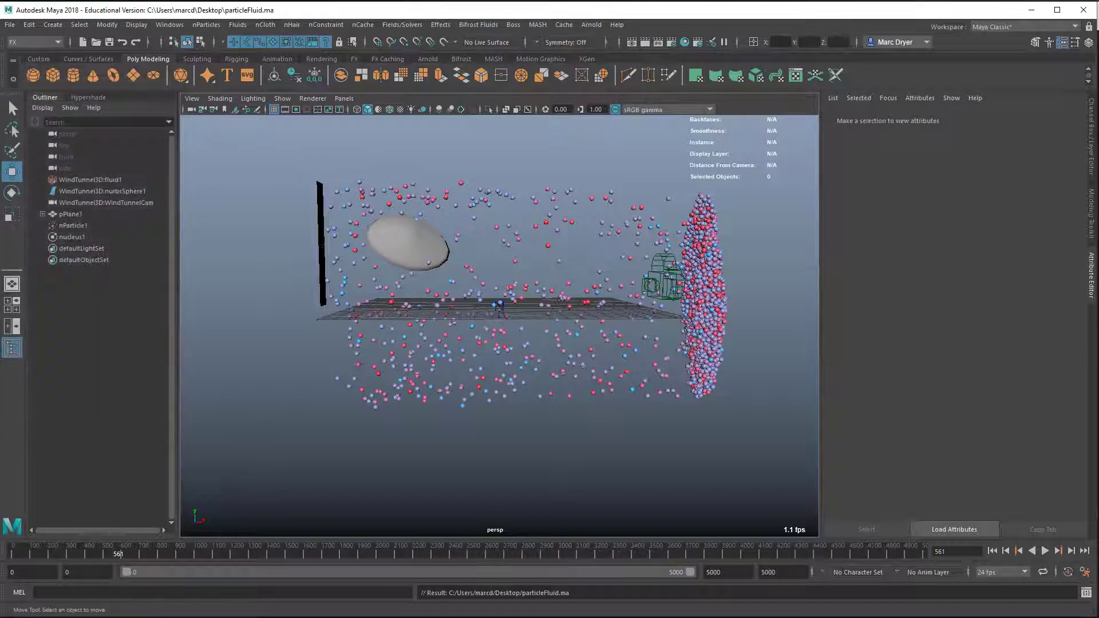
Replay the simulation from the start to inspect particles over the ground plane
left_click(991, 551)
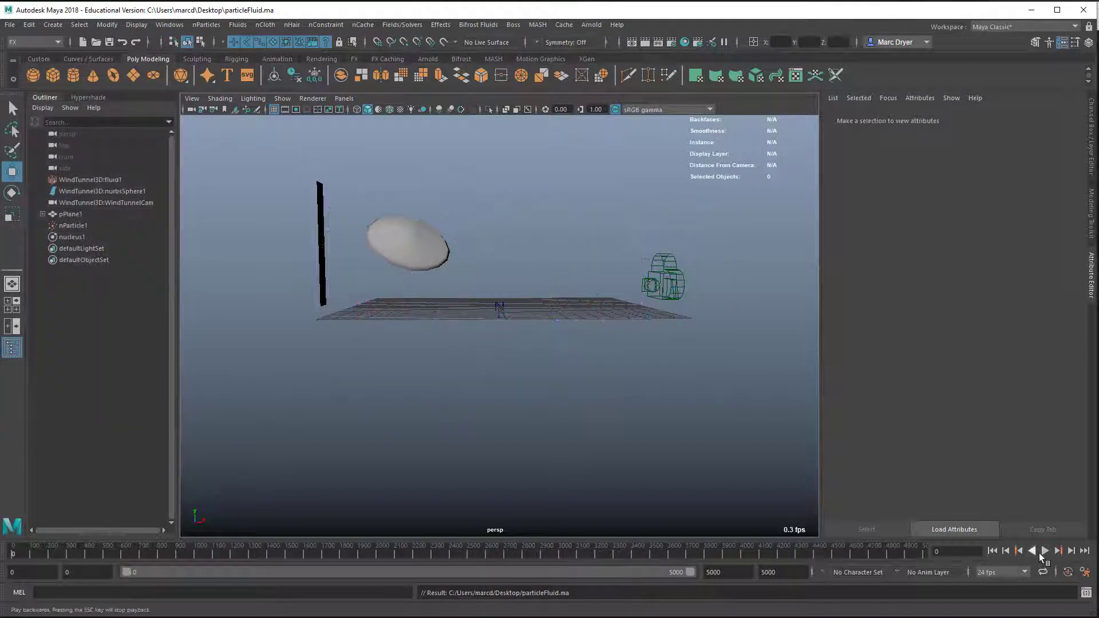
left_click(1042, 551)
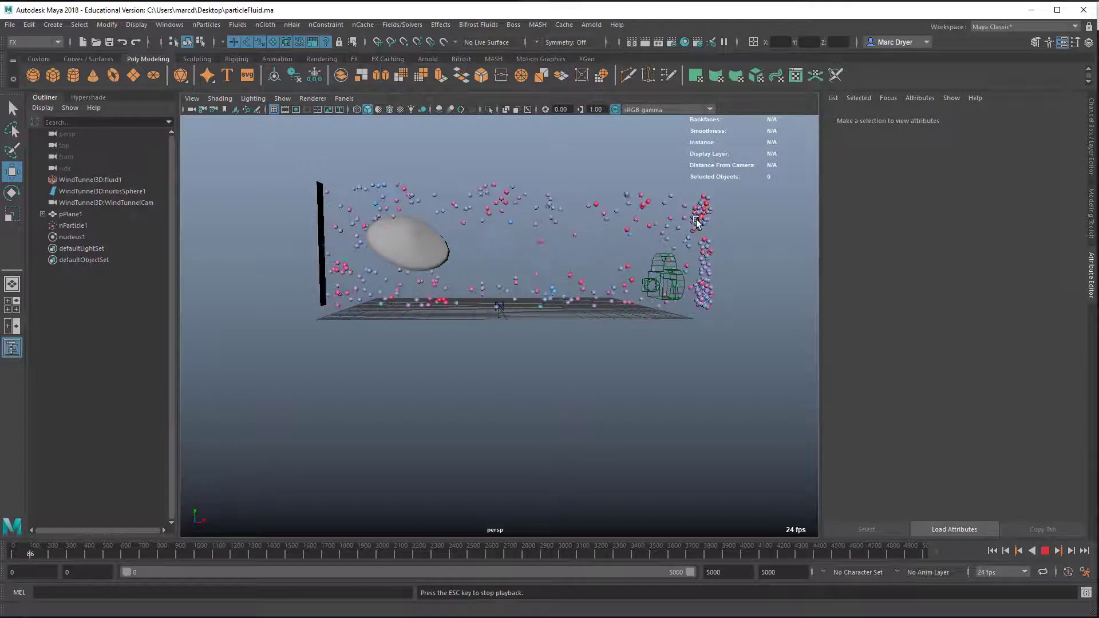
left_click_drag(697, 319, 691, 342, "alt")
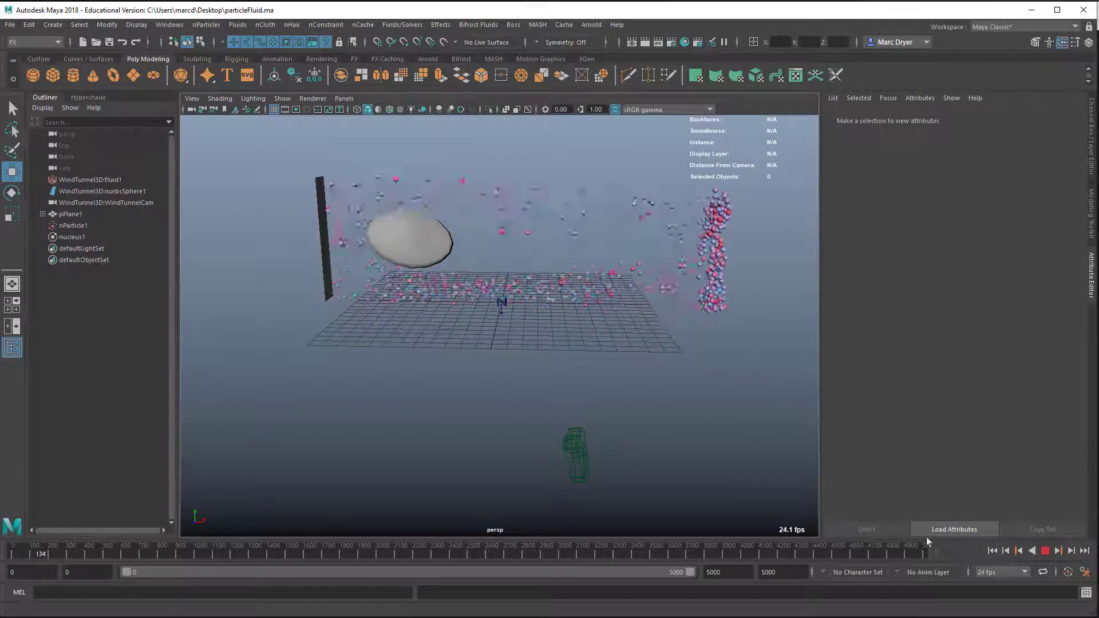
left_click(1045, 551)
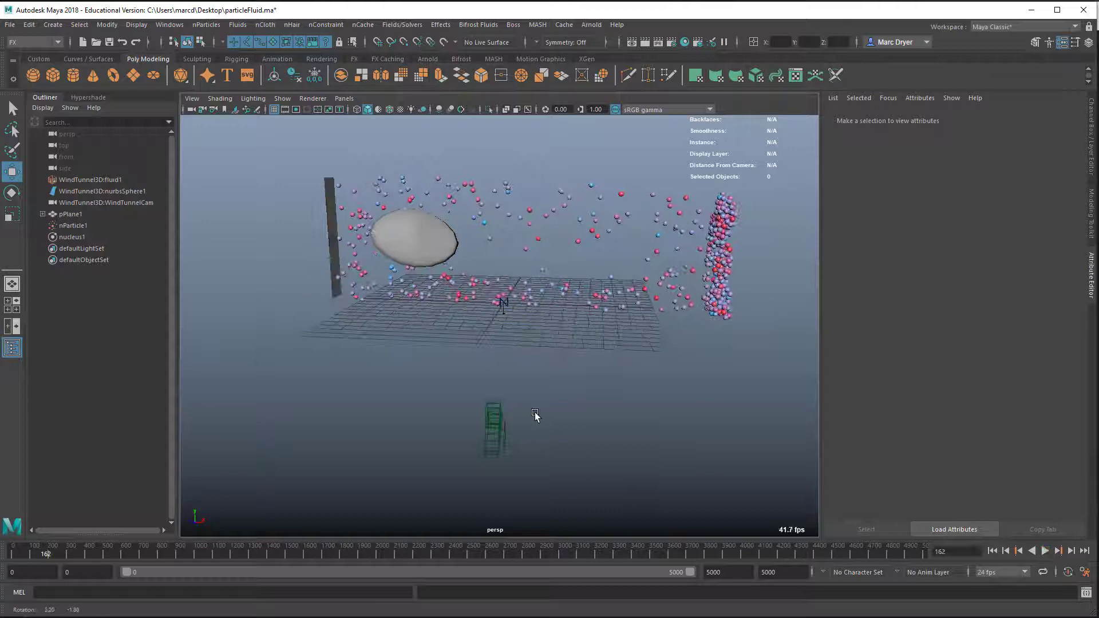
left_click_drag(534, 417, 687, 347, "alt")
Edit nParticle1's lifespan expression, changing the x threshold from 24 to 15
left_click(710, 314)
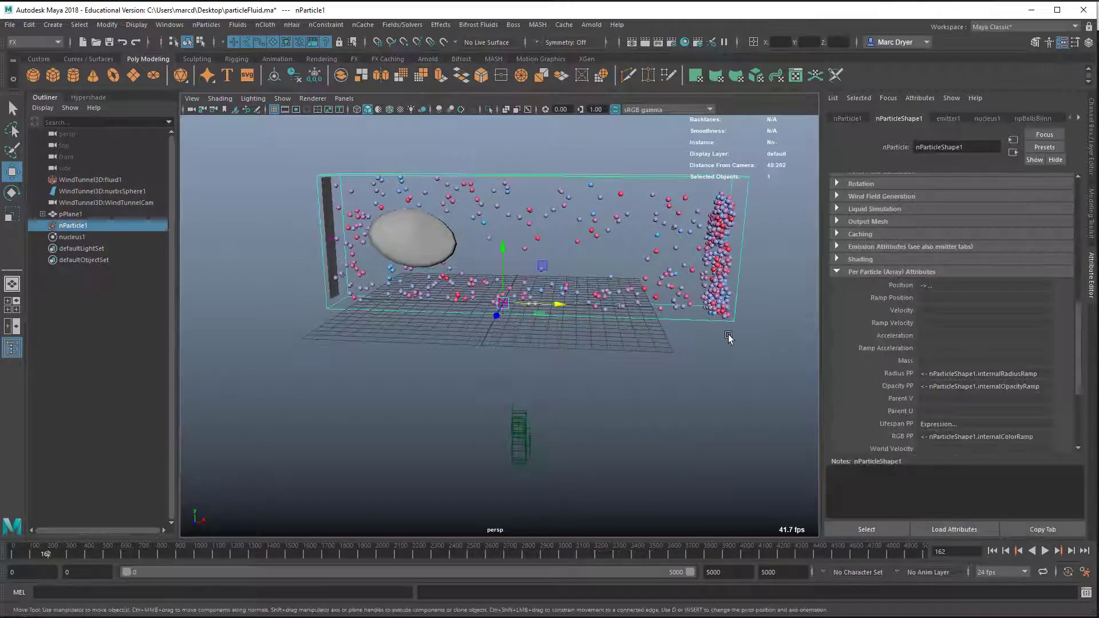
right_click(943, 423)
left_click(979, 437)
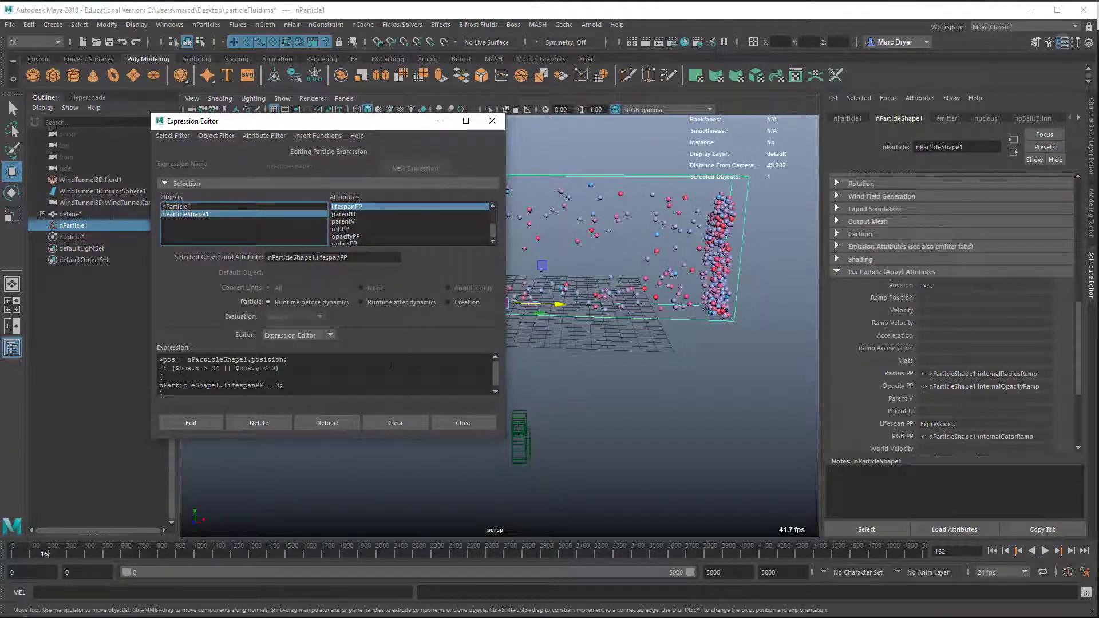
double_click(215, 368)
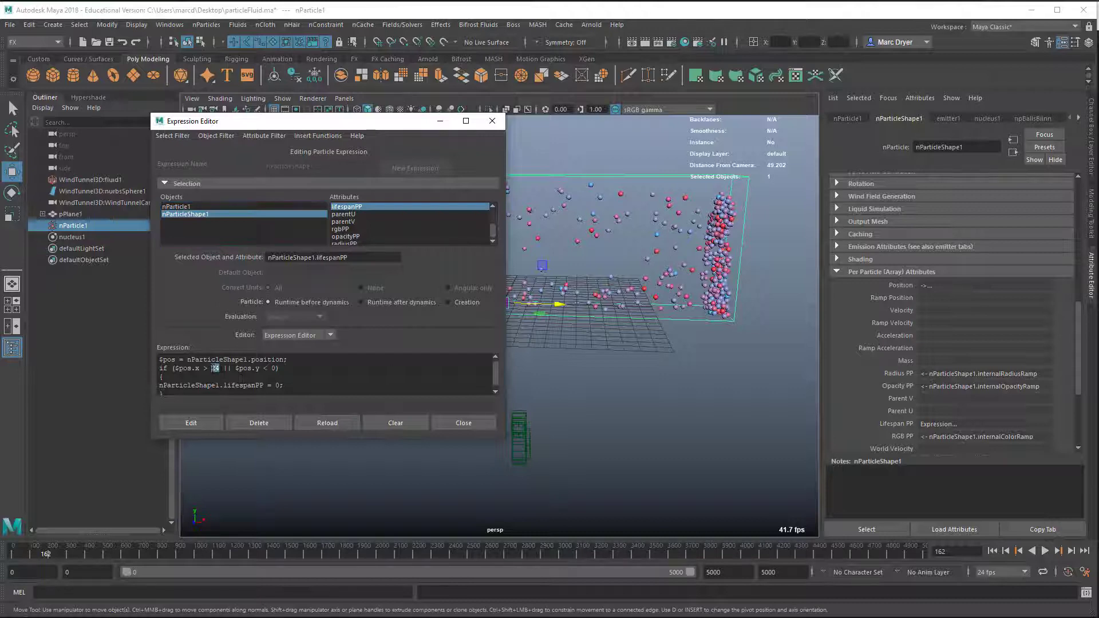
left_click_drag(414, 121, 319, 124)
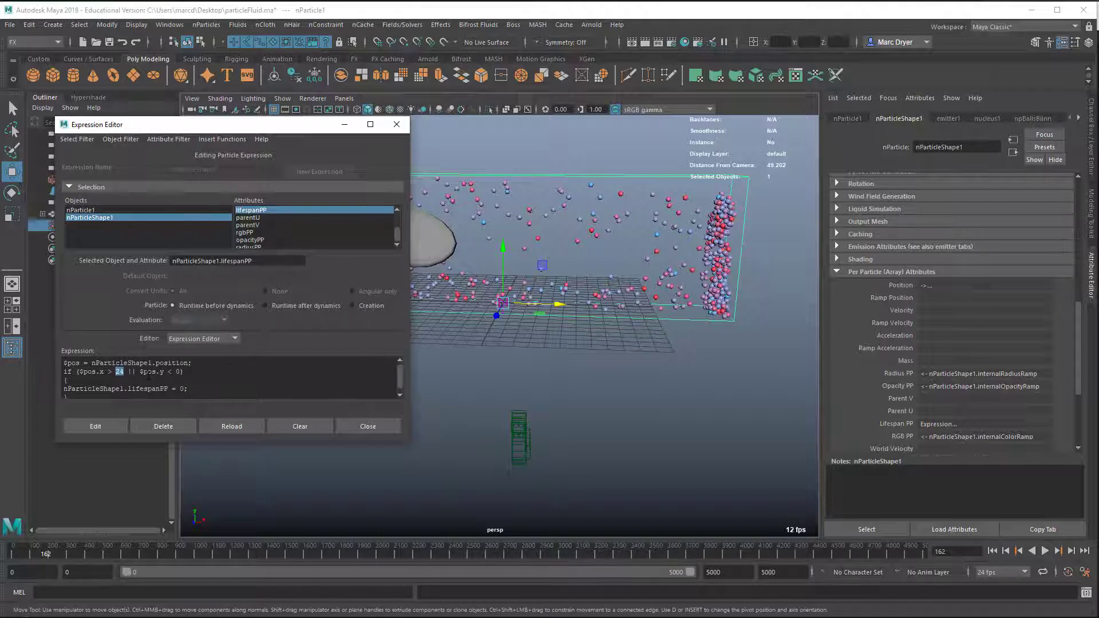
type("15")
left_click(107, 434)
After a replay, change the y threshold from 0 to -1, apply, and close the editor
left_click(993, 551)
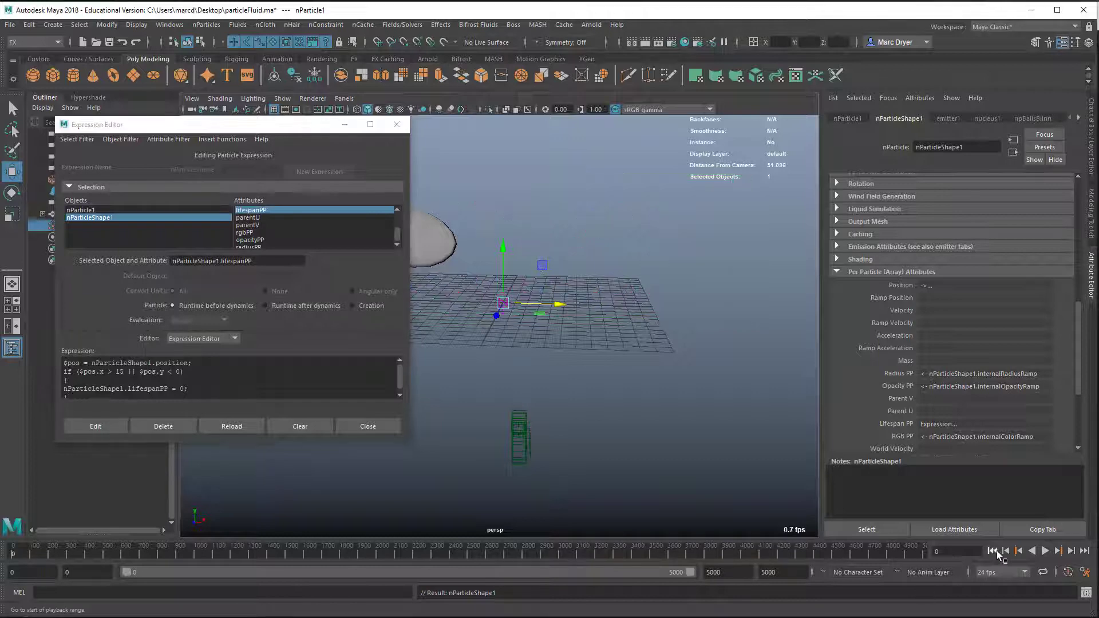
left_click(1047, 551)
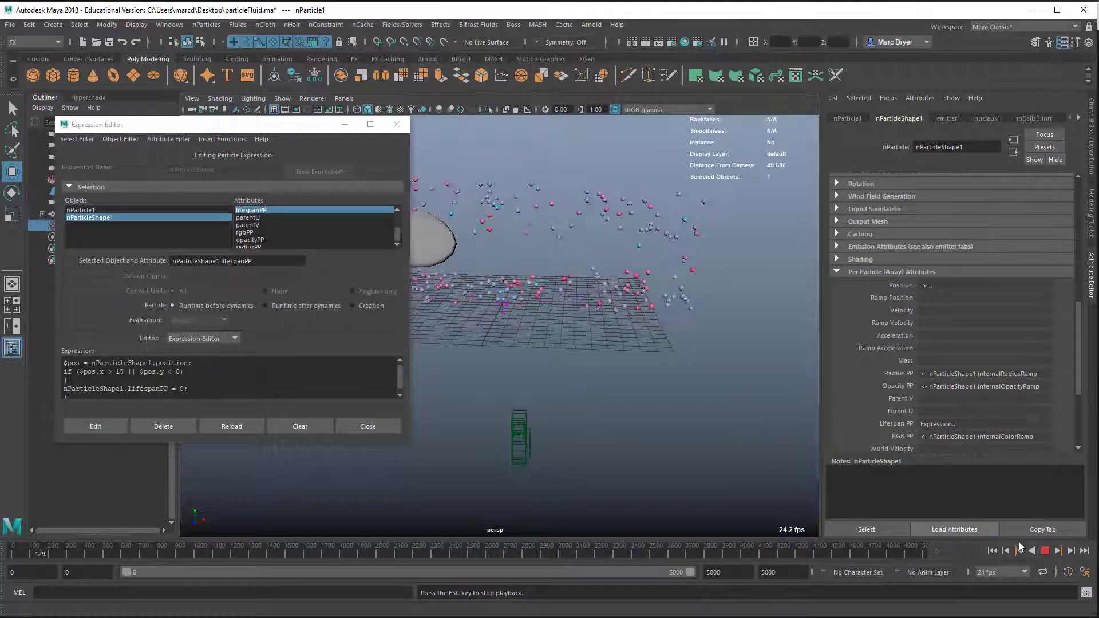
left_click(1047, 551)
left_click_drag(253, 126, 303, 123)
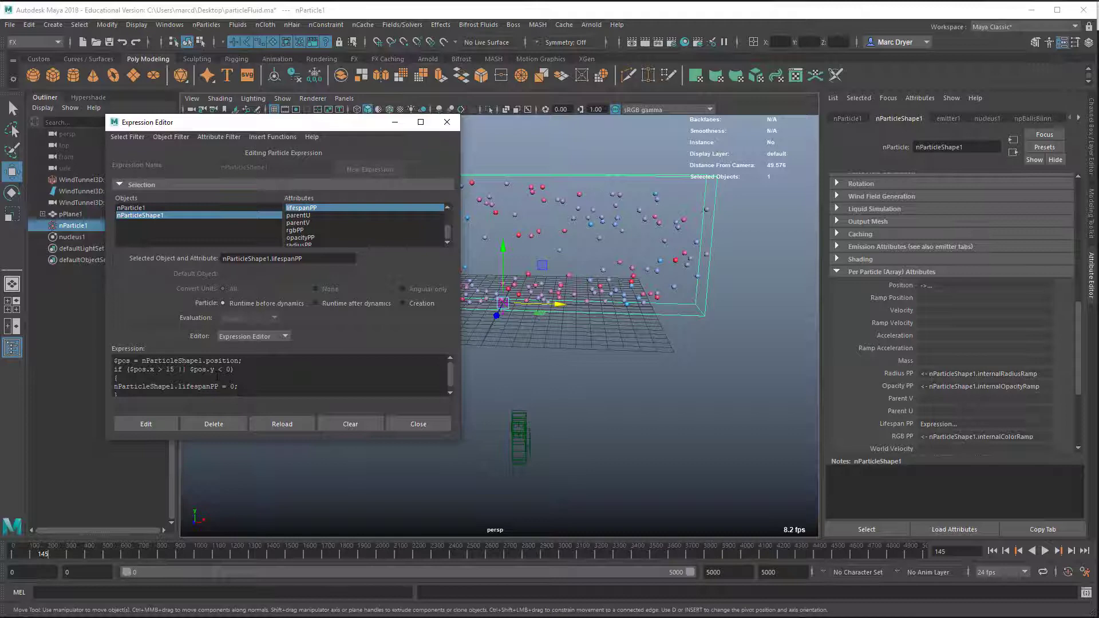
left_click(228, 369)
type("-")
type("1")
left_click(161, 427)
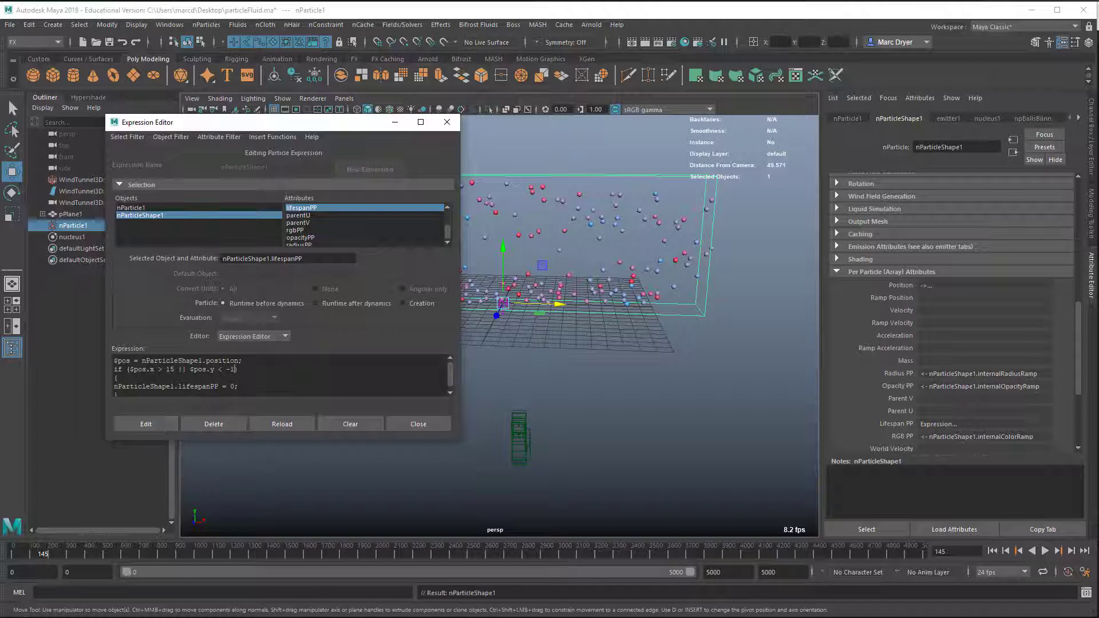
left_click(423, 425)
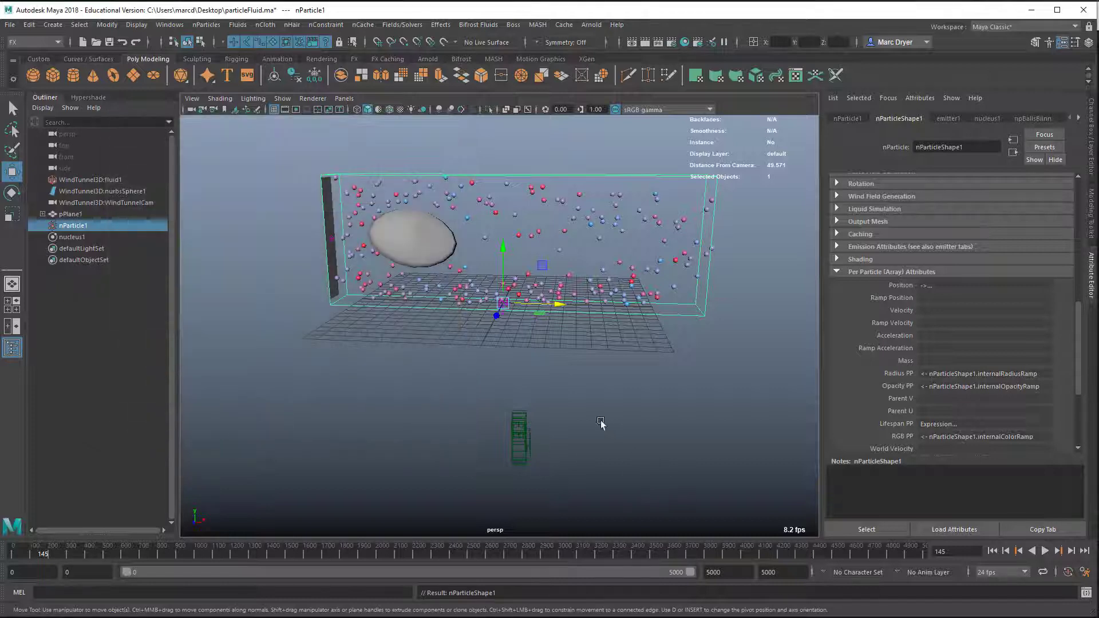
Replay from frame 0, orbiting to a low side view, and stop near frame 446
left_click(992, 551)
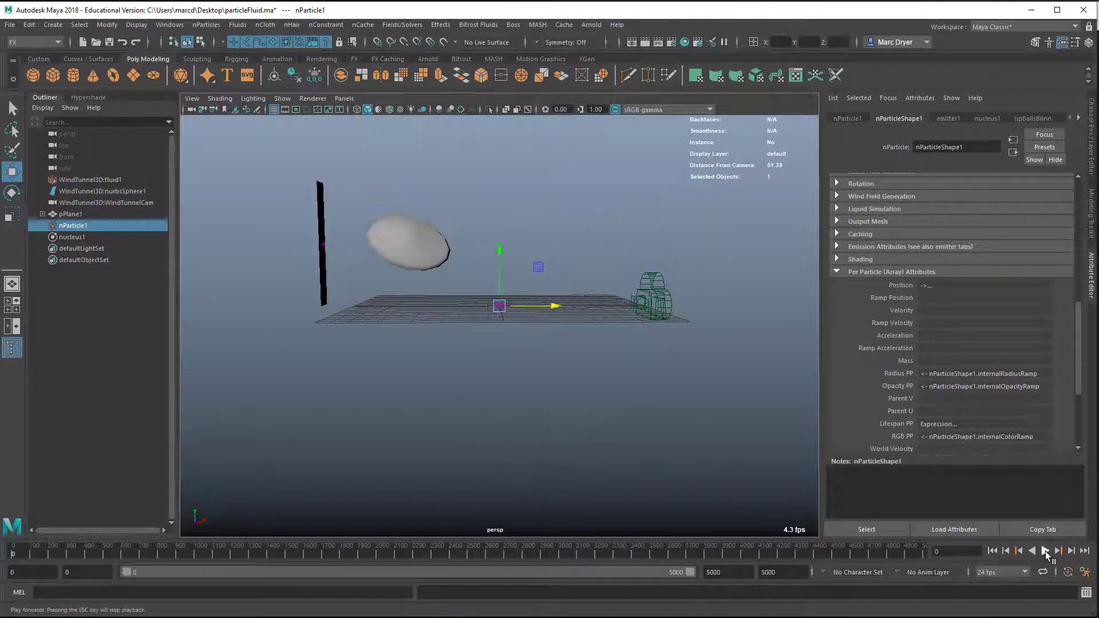
left_click(1045, 551)
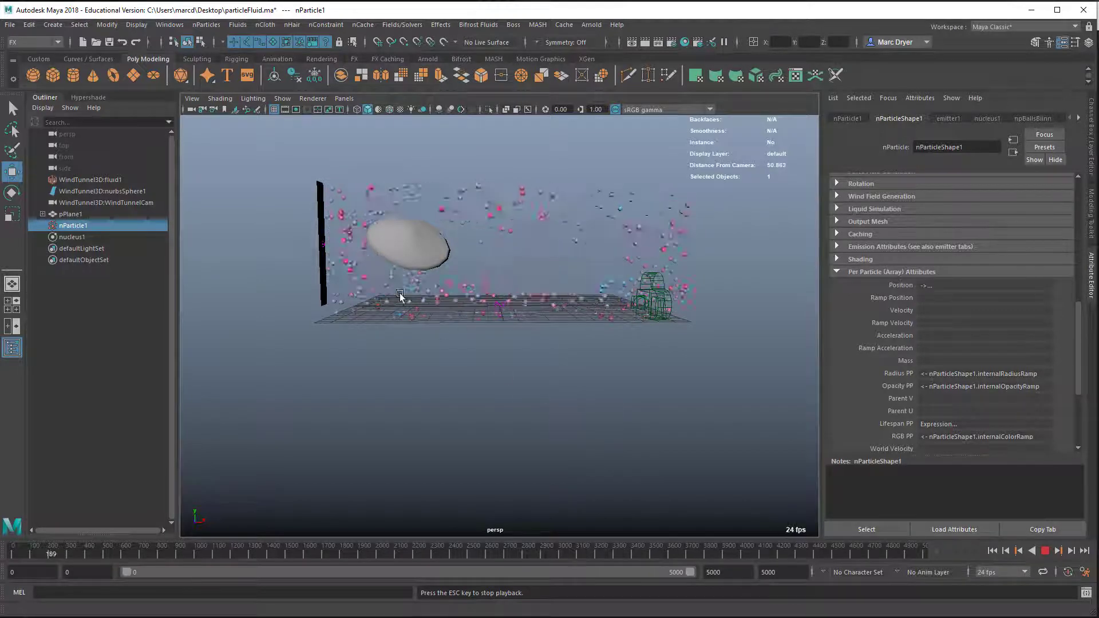
left_click_drag(400, 293, 421, 311, "alt")
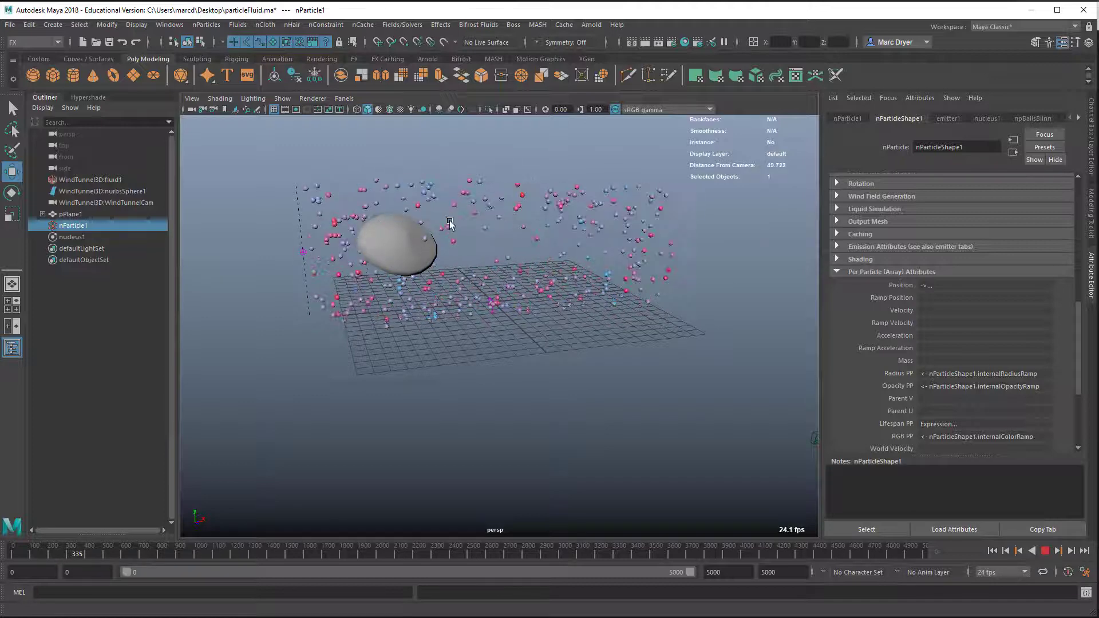
mouse_move(464, 294)
left_mouse_down("alt")
mouse_move(474, 277)
mouse_move(403, 281)
mouse_move(435, 321)
left_mouse_up("alt")
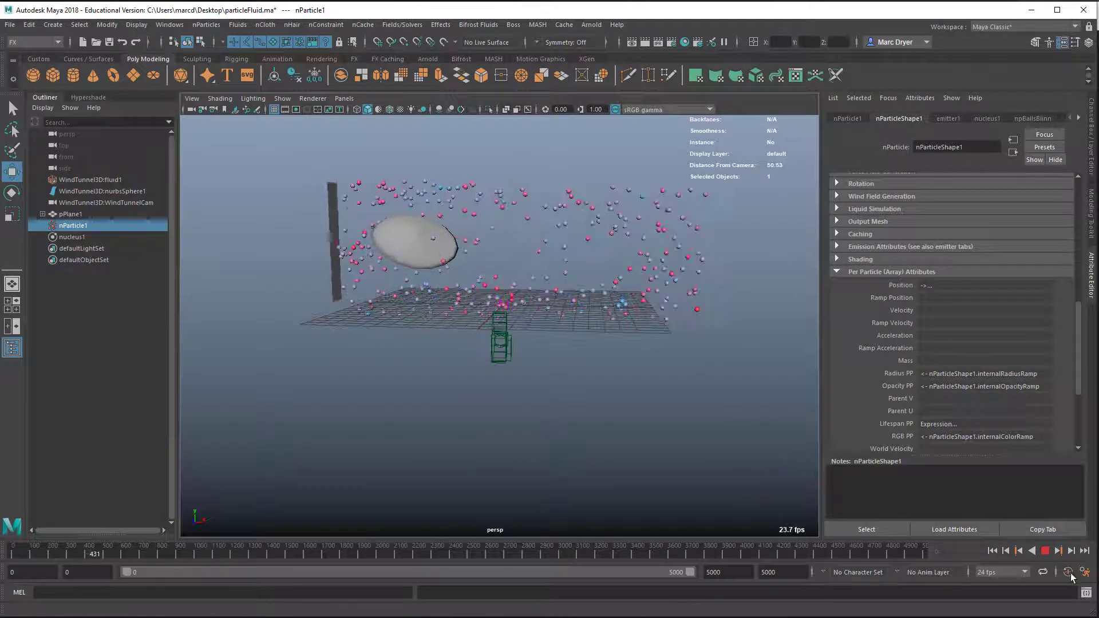
left_click(1047, 553)
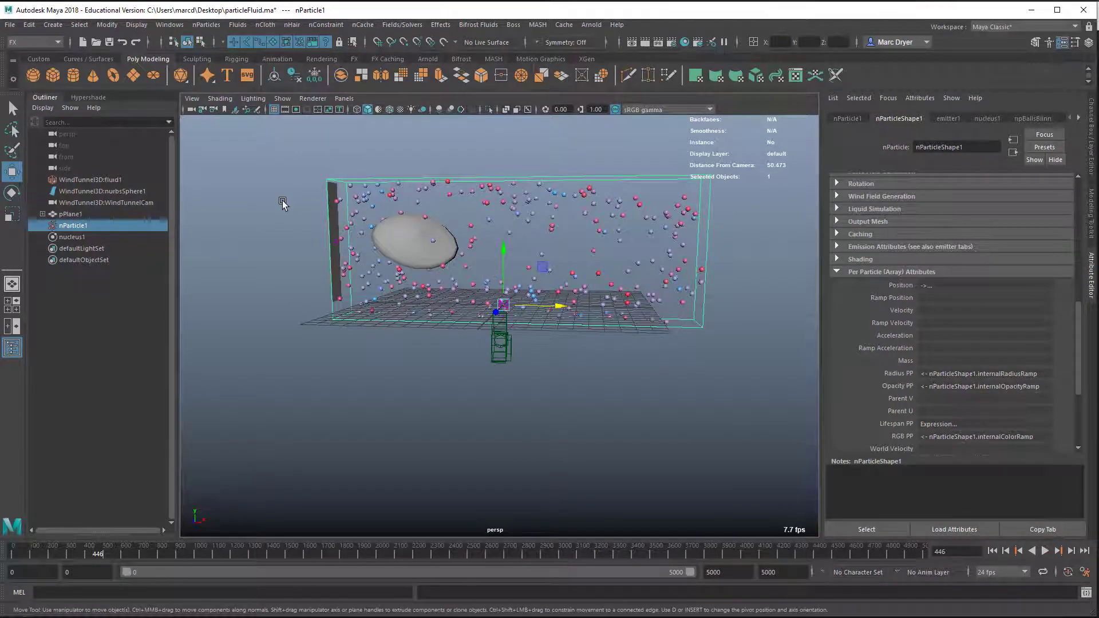
Create a polygon torus, scale it about four times, and raise it toward the tunnel end
left_click(113, 75)
mouse_move(470, 384)
left_mouse_down("alt")
mouse_move(489, 423)
mouse_move(504, 417)
left_mouse_up("alt")
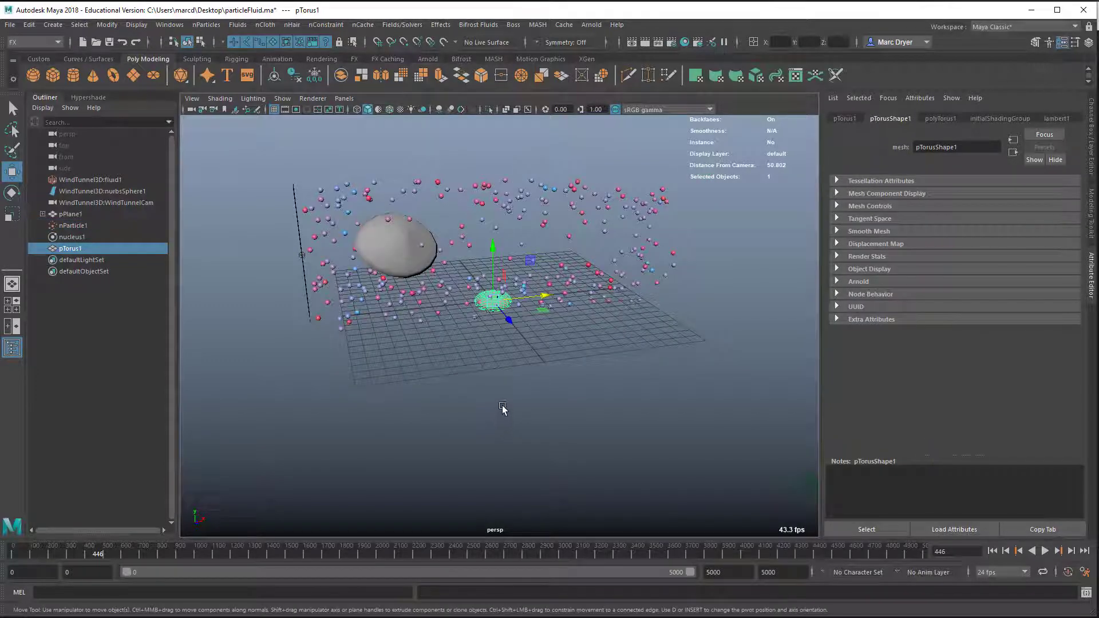
key("r")
left_click_drag(493, 299, 545, 311)
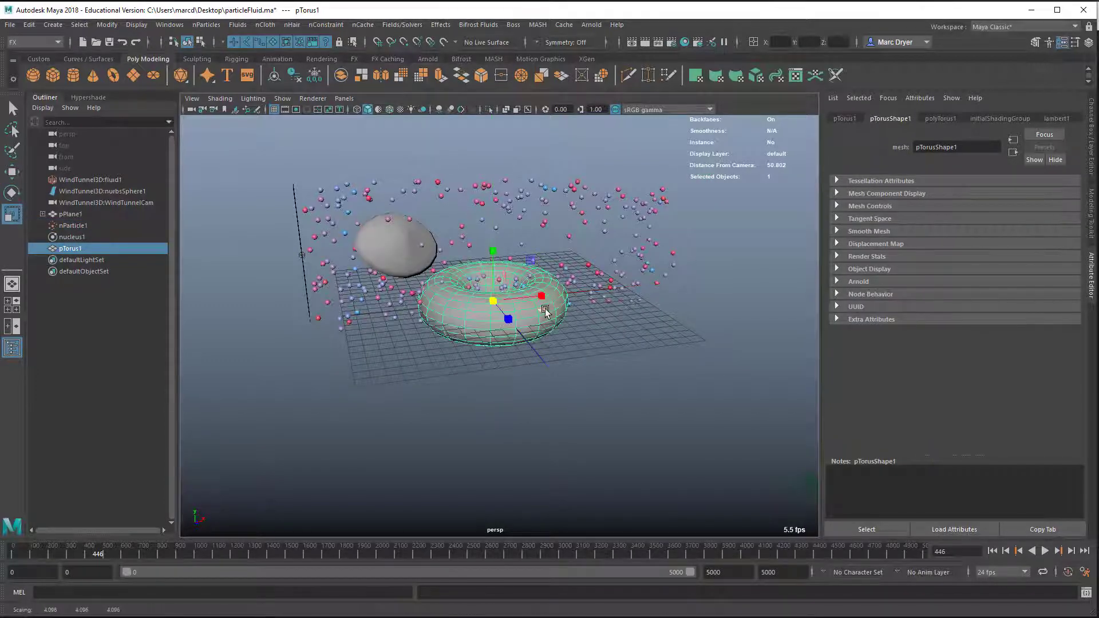
key("w")
mouse_move(528, 263)
left_mouse_down()
mouse_move(645, 220)
mouse_move(571, 230)
left_mouse_up()
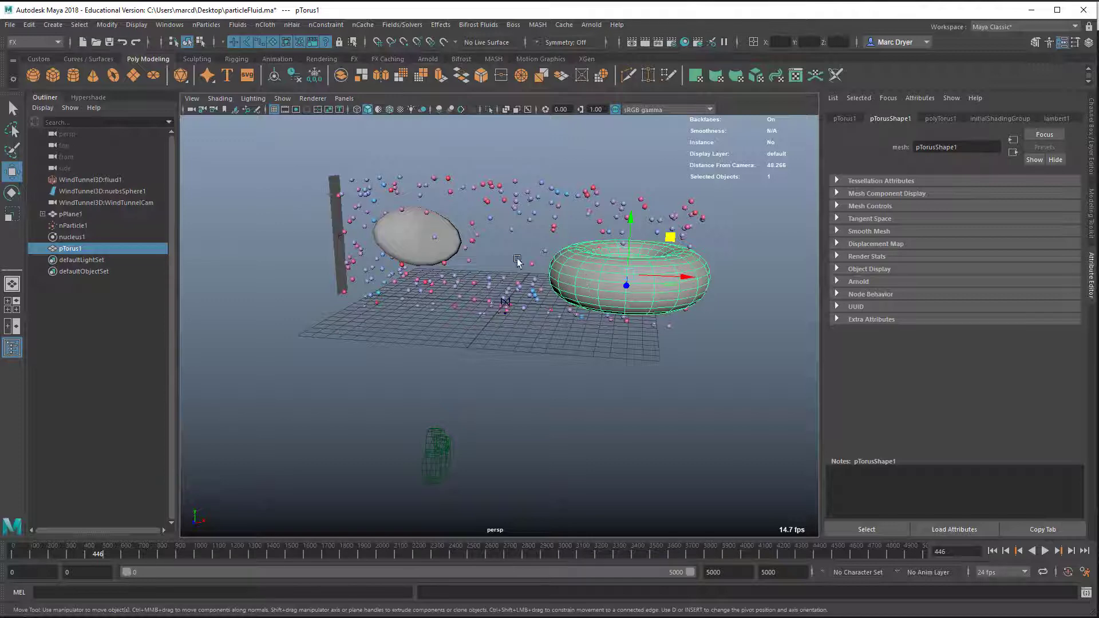
Make the torus an nCloth passive collider, save the scene, and rewind
left_click(265, 26)
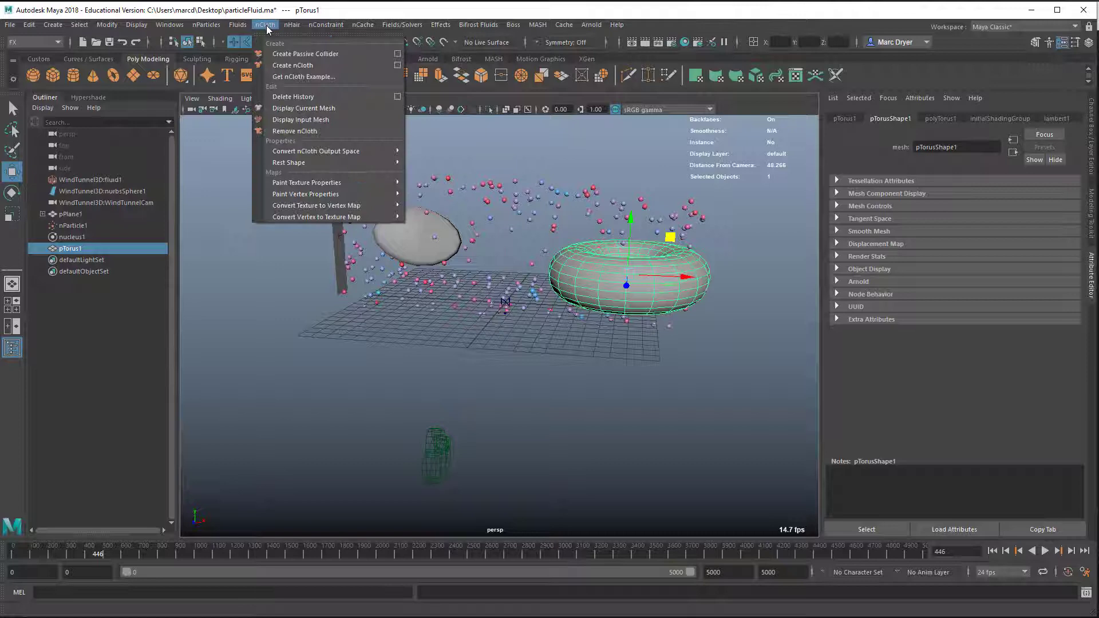
left_click(296, 53)
key("ctrl+s")
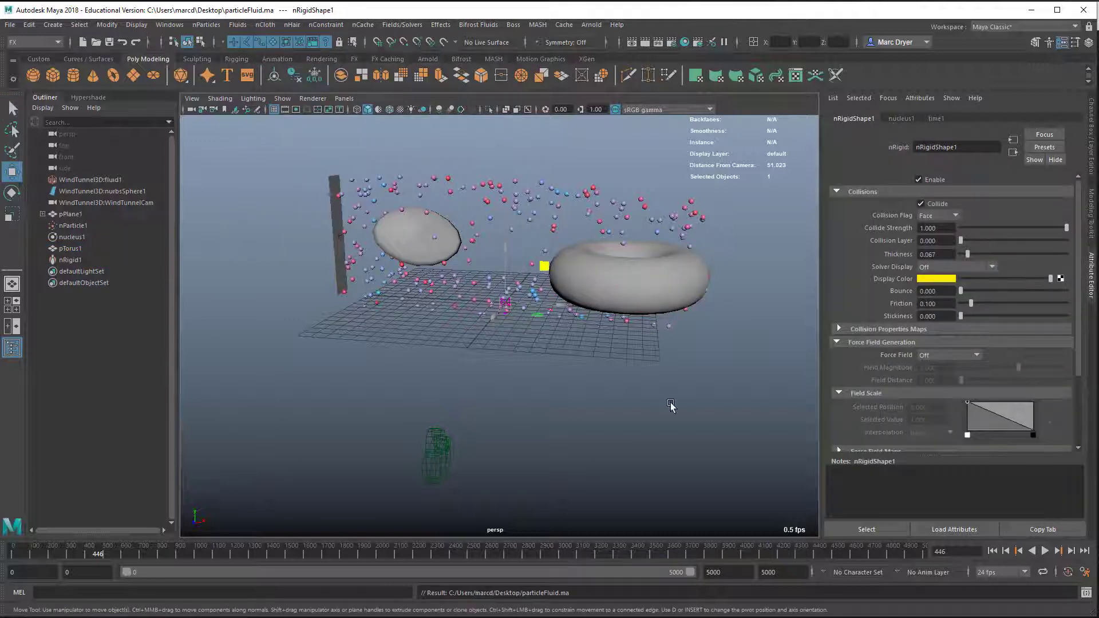
left_click(994, 558)
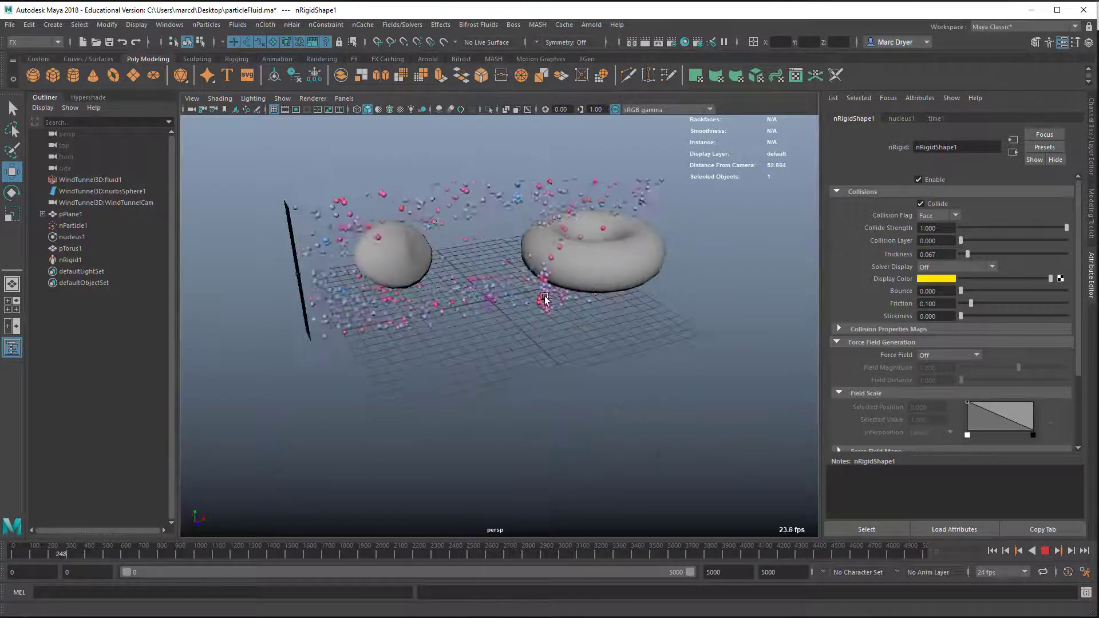
Stop playback at frame 284, select nParticle1, and expand its Collisions section
left_click(1045, 550)
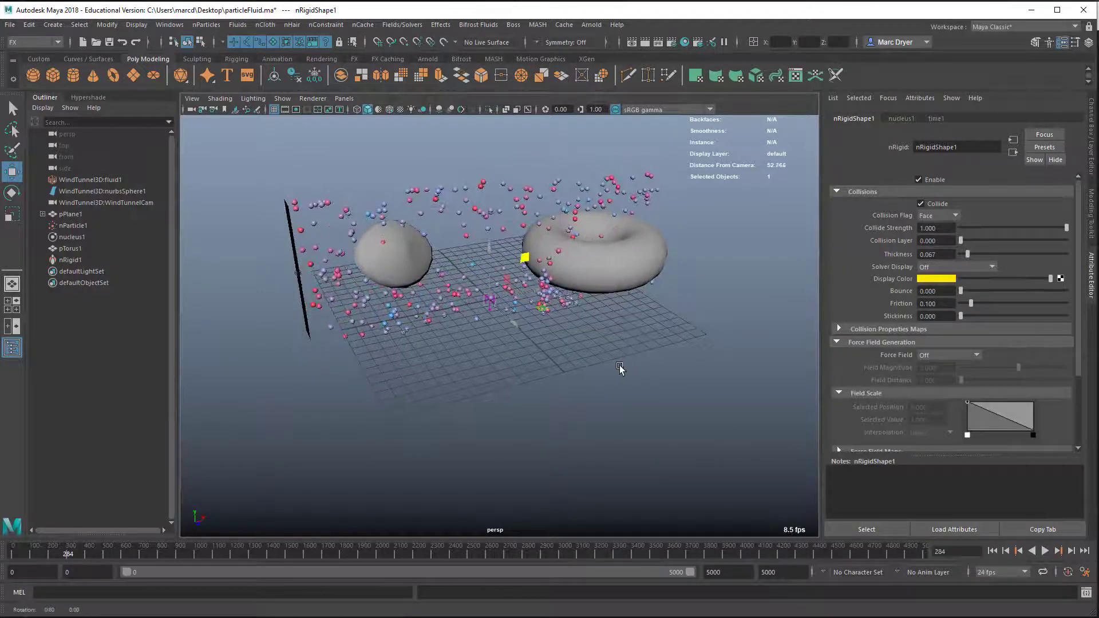
scroll(597, 357, "up", 1)
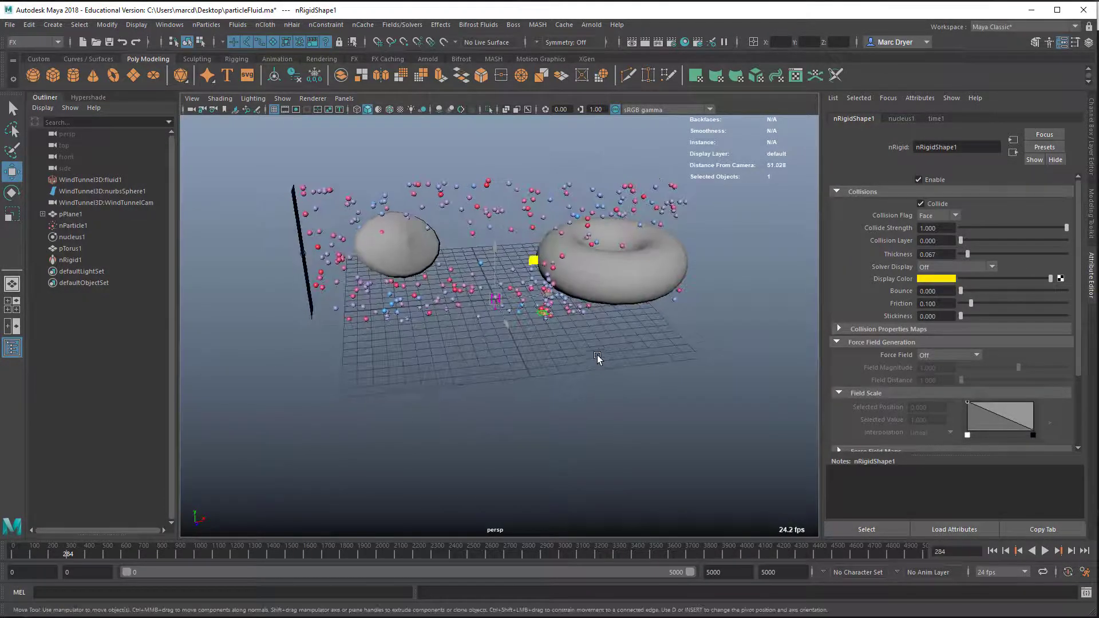
left_click(657, 209)
scroll(945, 283, "up", 3)
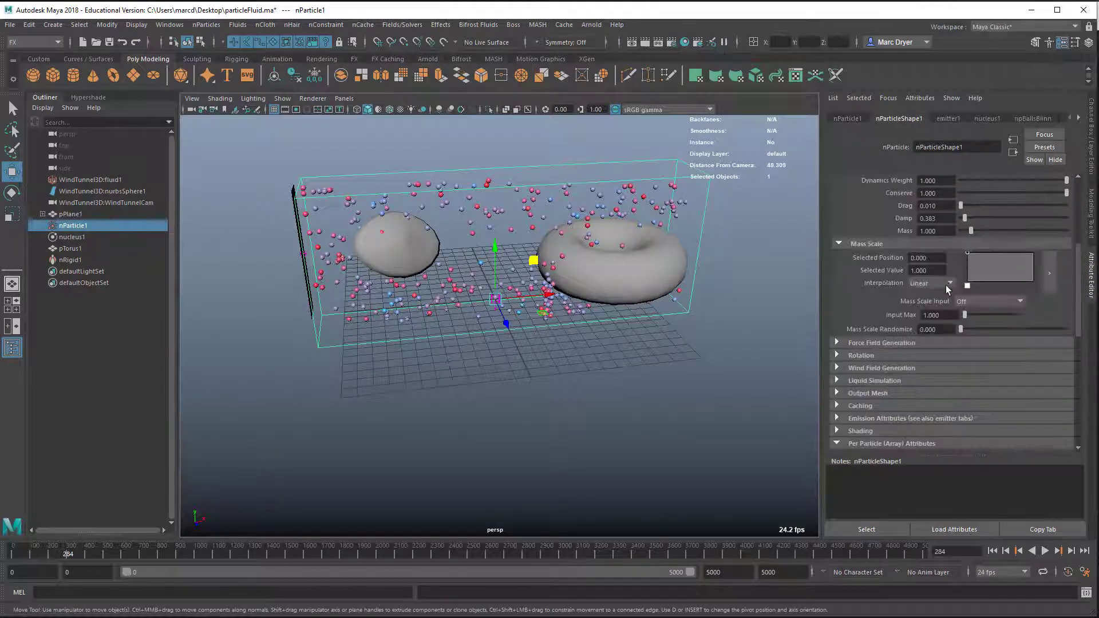
scroll(941, 283, "up", 3)
scroll(935, 282, "up", 3)
left_click(862, 282)
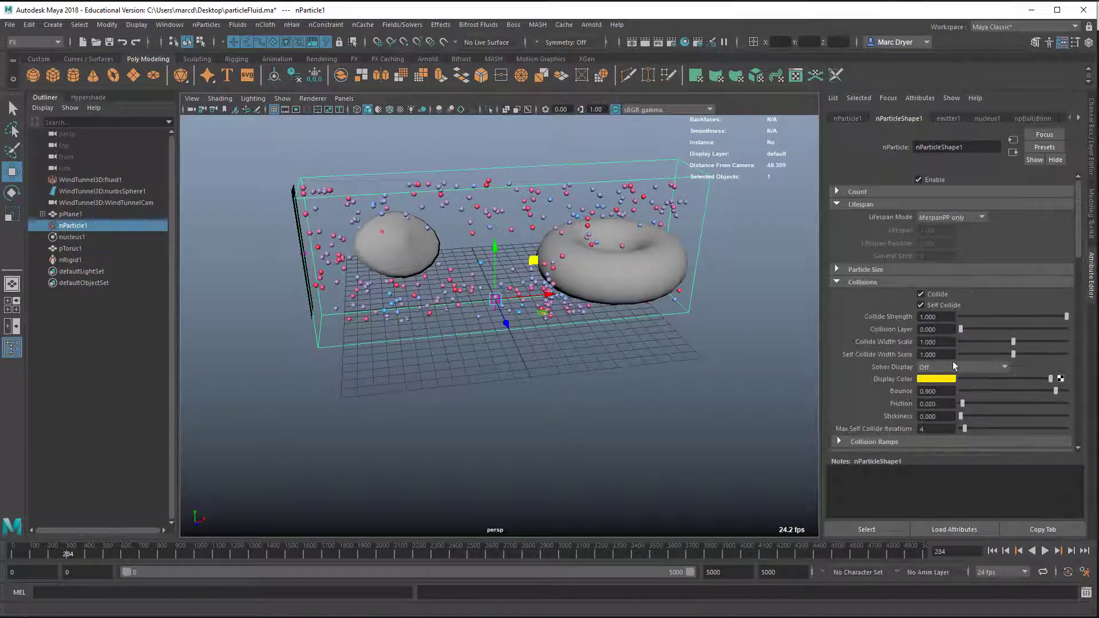
scroll(955, 369, "down", 3)
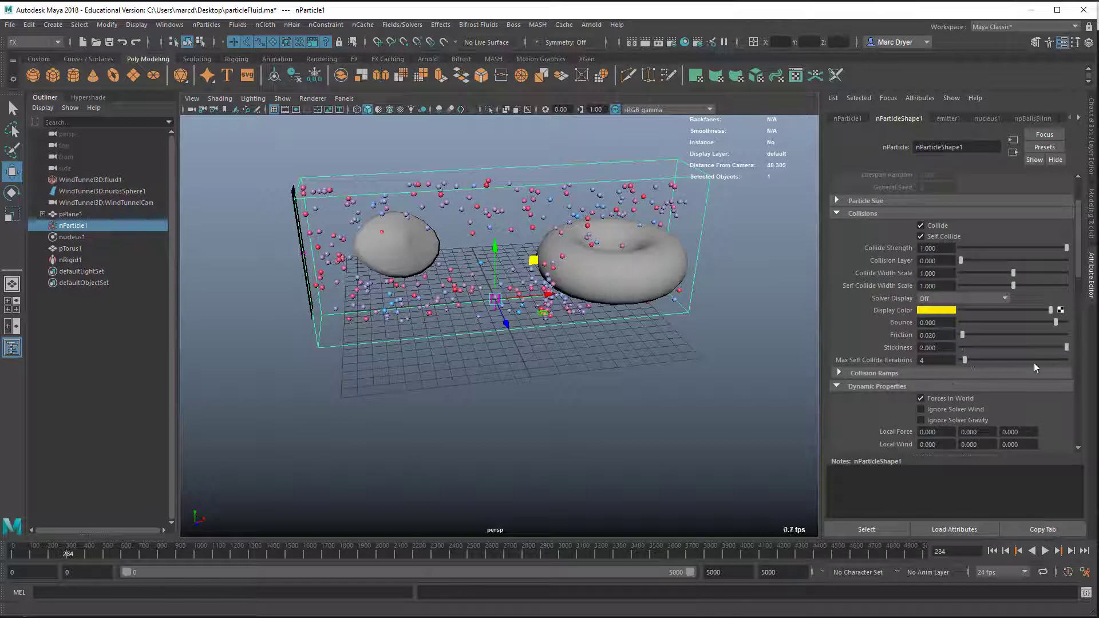
Set the nParticles' collision Stickiness to 5 and replay from the start
double_click(932, 347)
type("2")
type("5")
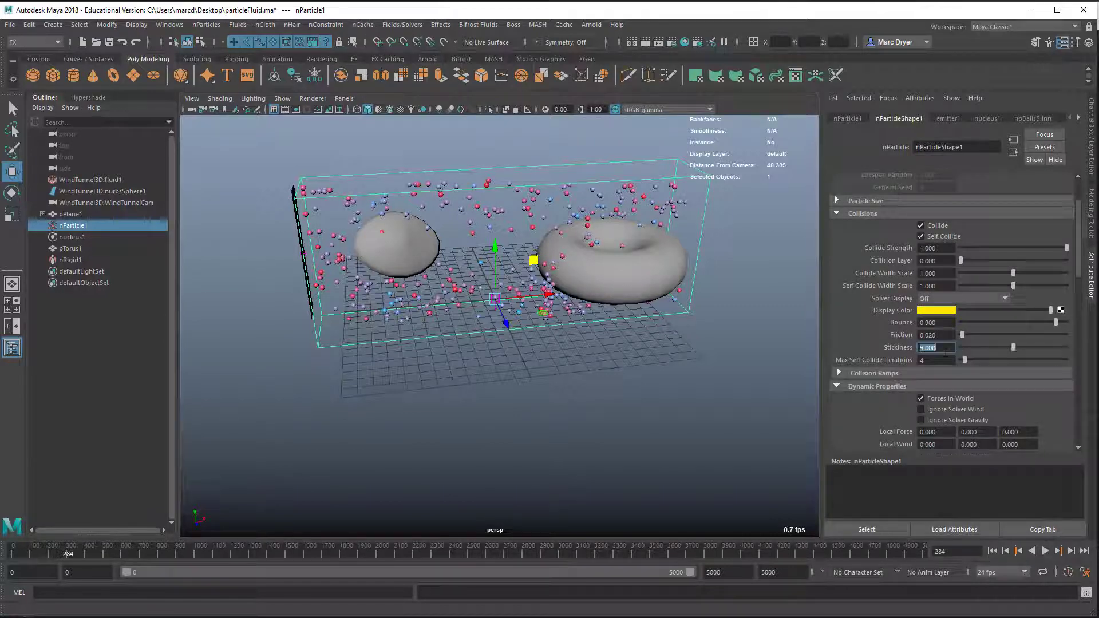
left_click(992, 551)
left_click(1045, 551)
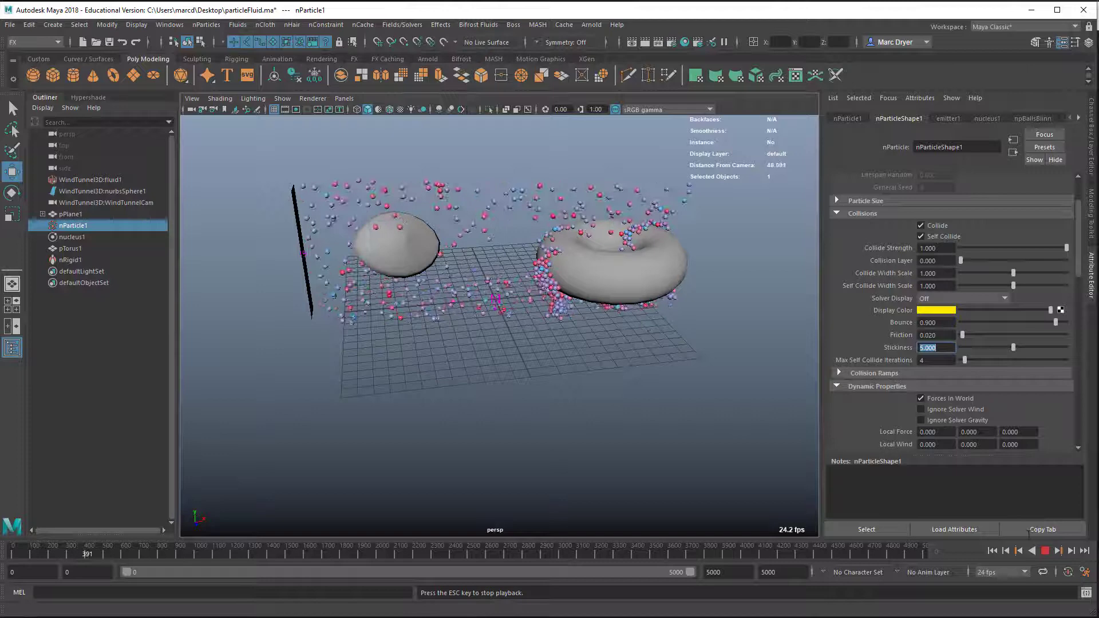
Give the pTorus1 collider a stickiness of 5 and replay to frame 229
left_click(1047, 552)
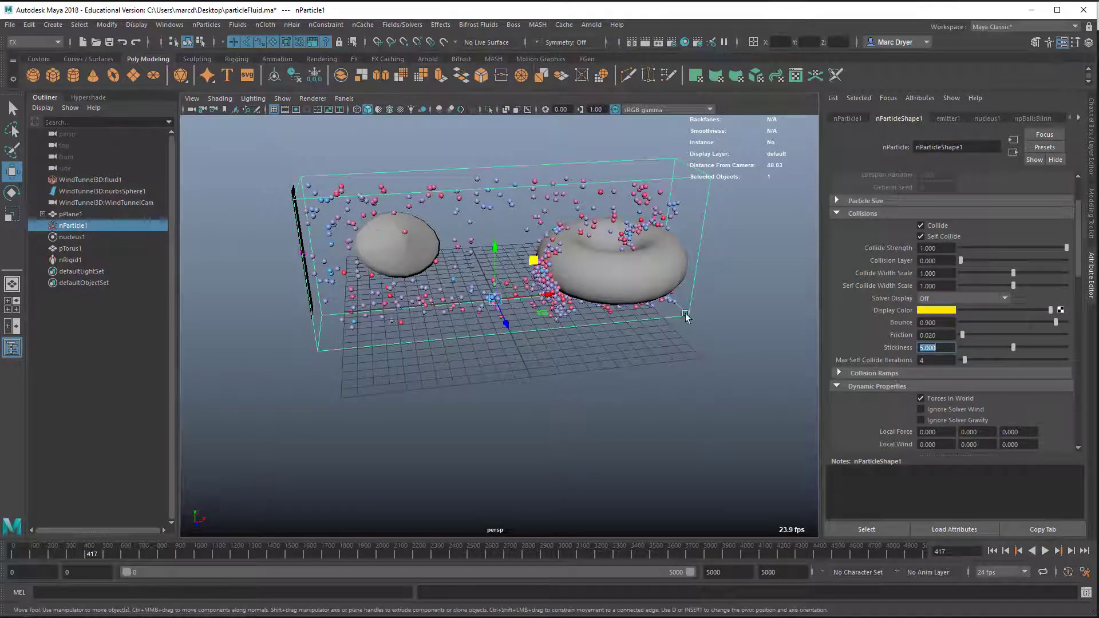
left_click(682, 269)
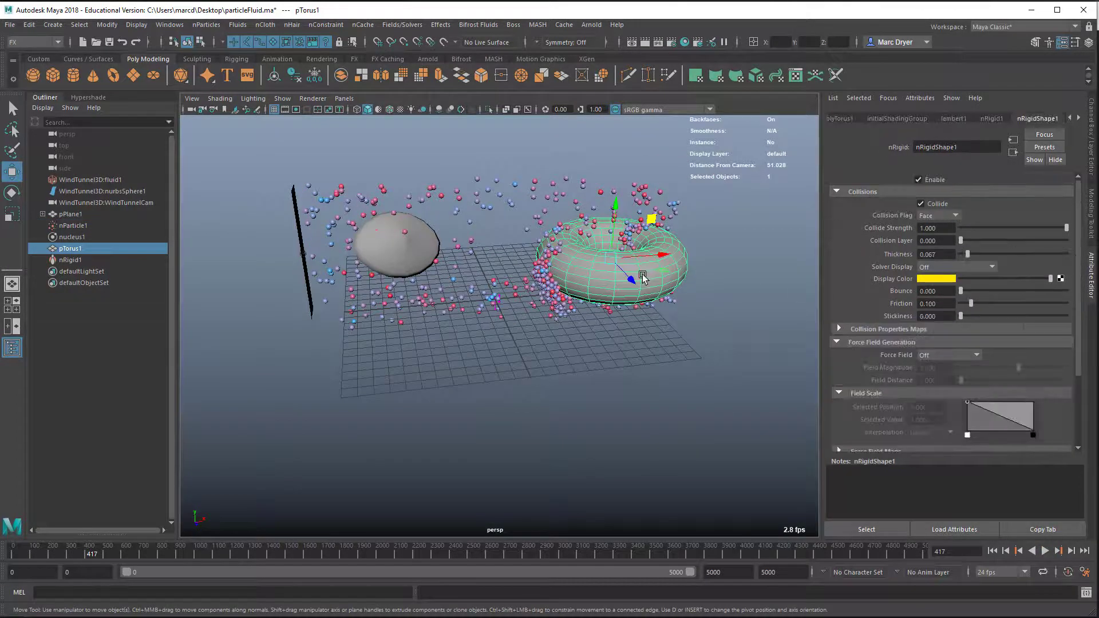
left_click(935, 316)
type("8")
key("Return")
left_click(992, 550)
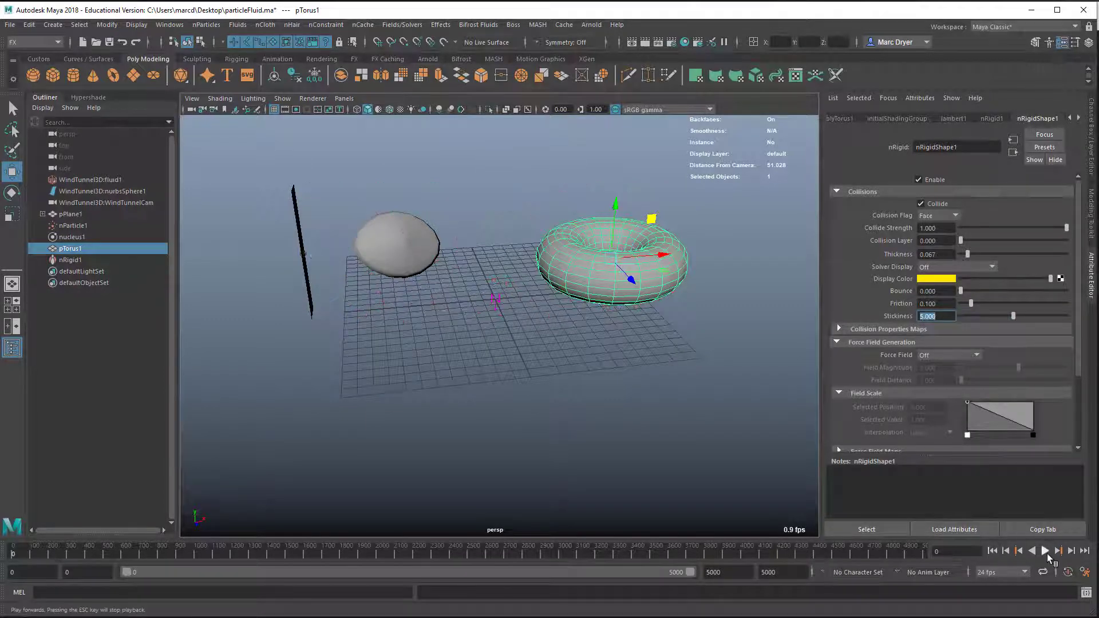
left_click(1046, 552)
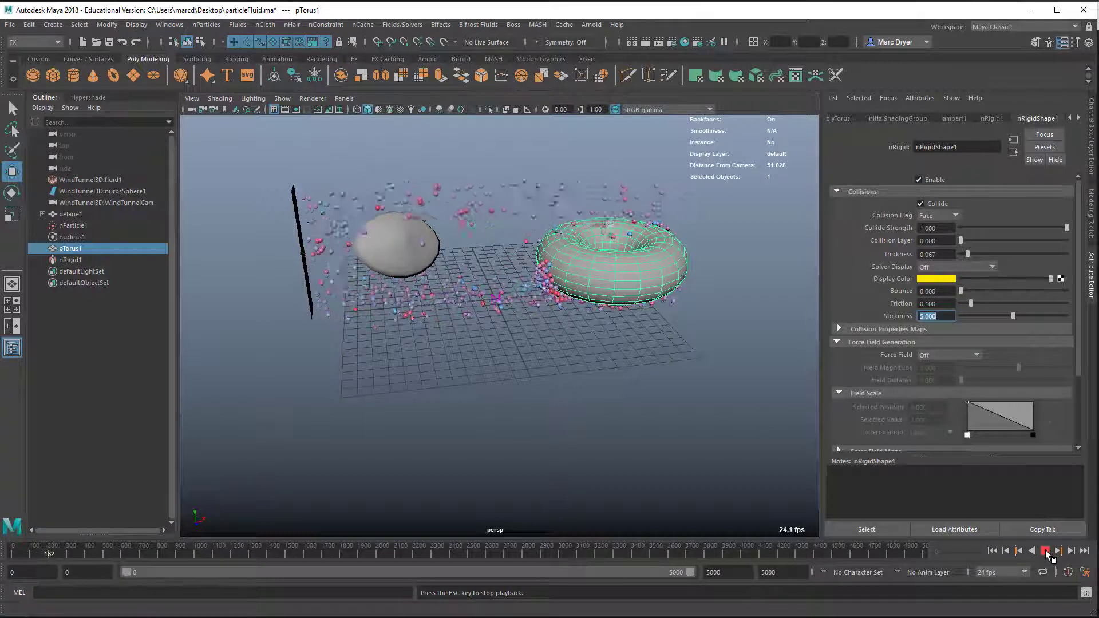
left_click(1045, 551)
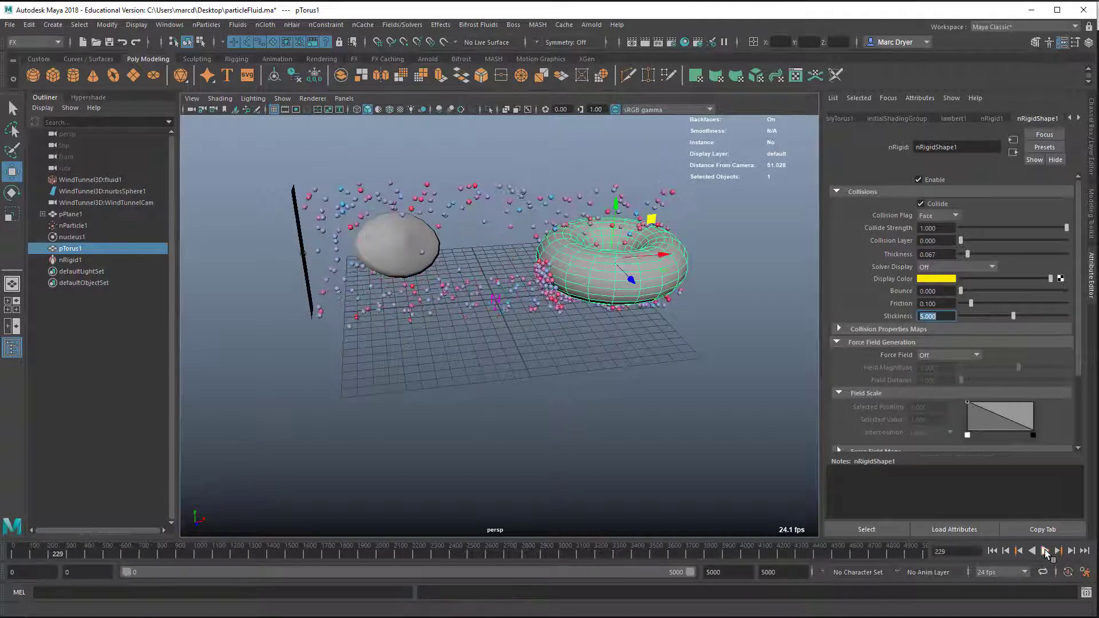
mouse_move(606, 356)
left_mouse_down("alt")
mouse_move(579, 338)
mouse_move(402, 347)
mouse_move(395, 402)
mouse_move(510, 385)
mouse_move(555, 350)
mouse_move(550, 323)
left_mouse_up("alt")
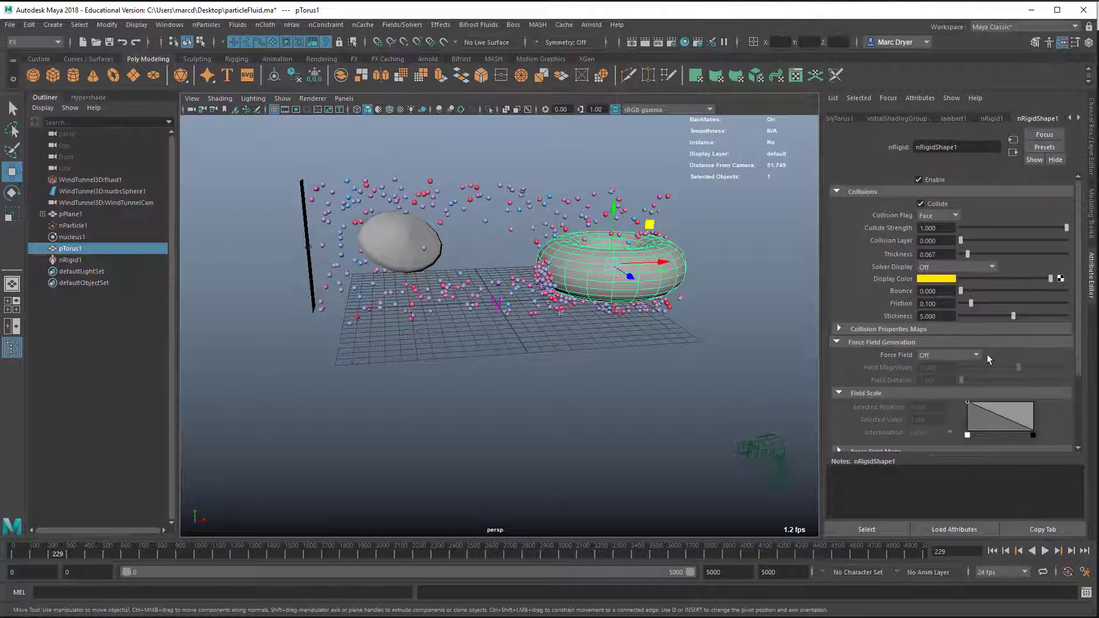
Set the torus force field to AlongNormal, magnitude -10, distance 8
left_click(943, 354)
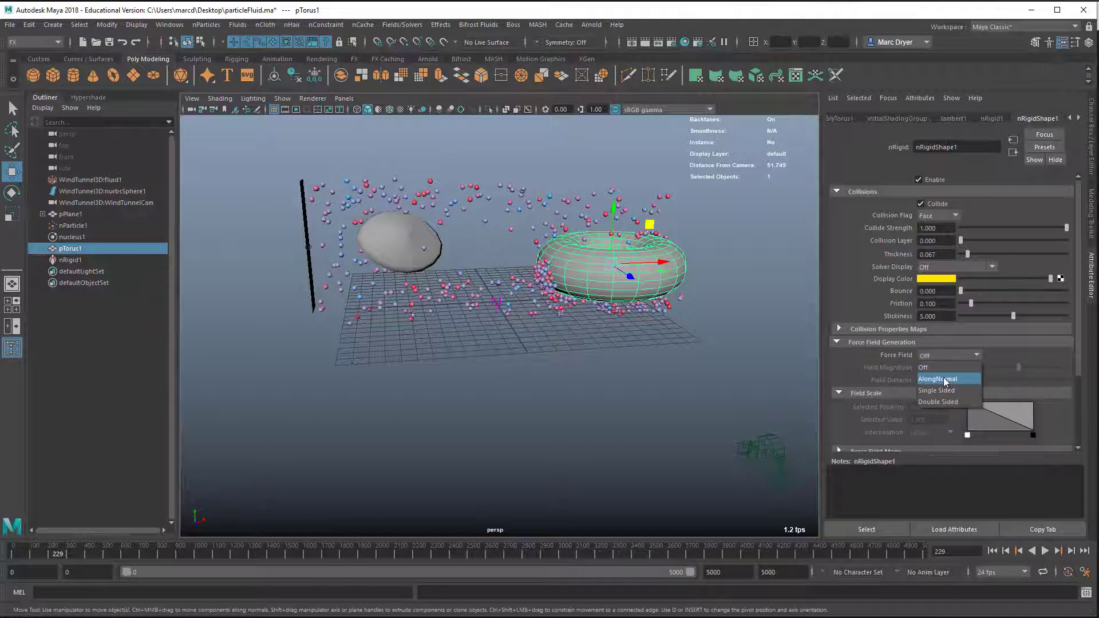
left_click(943, 379)
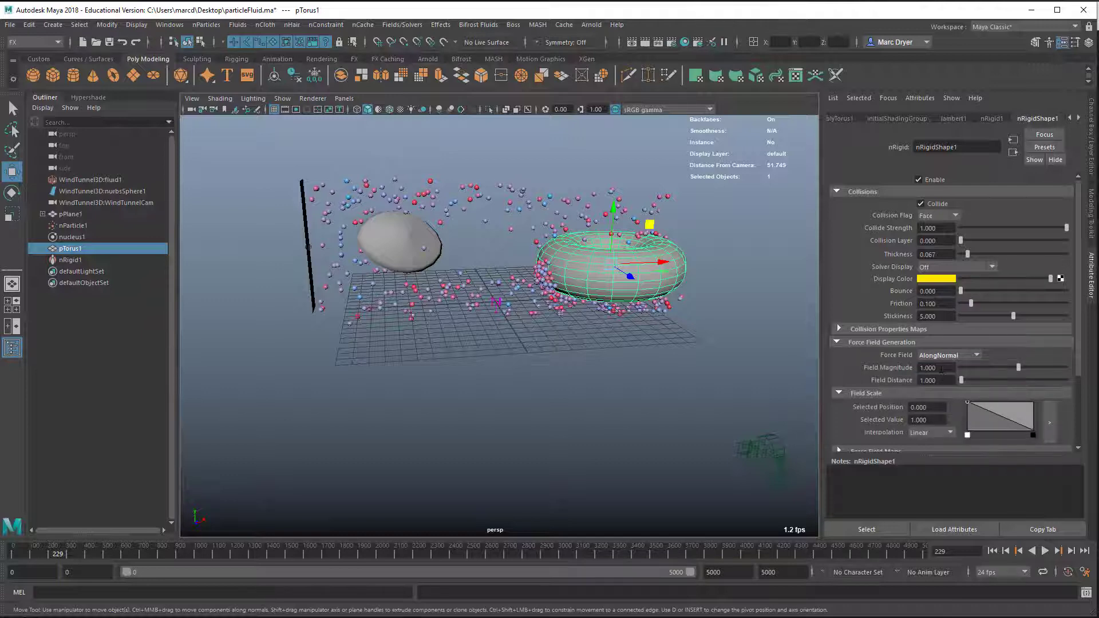
left_click(941, 368)
type("-")
type("10")
key("Return")
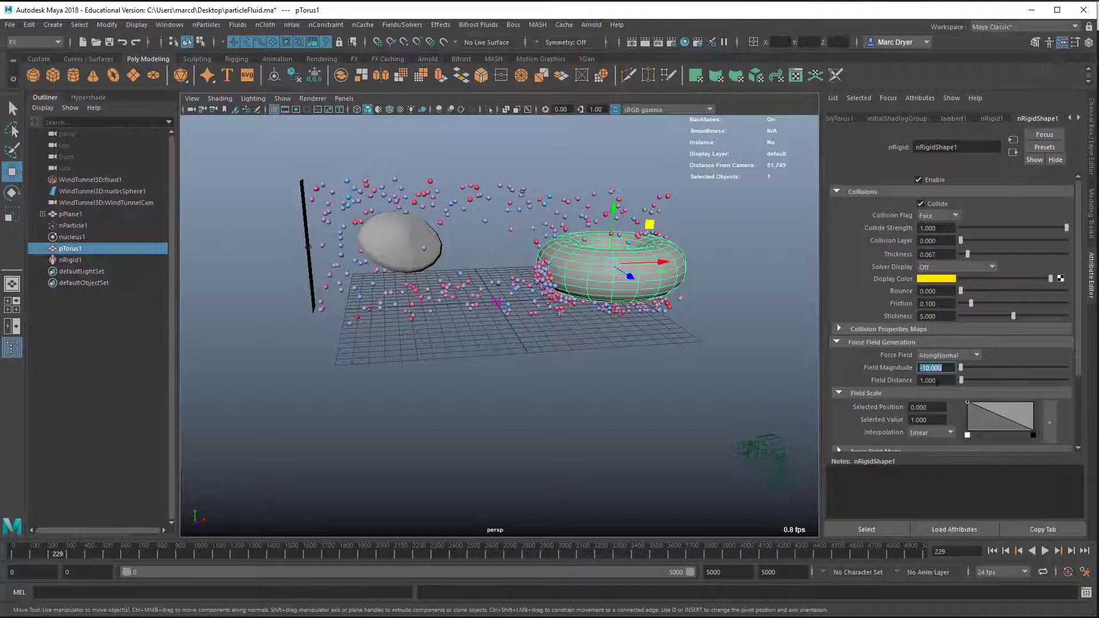
left_click(919, 381)
type("8.000")
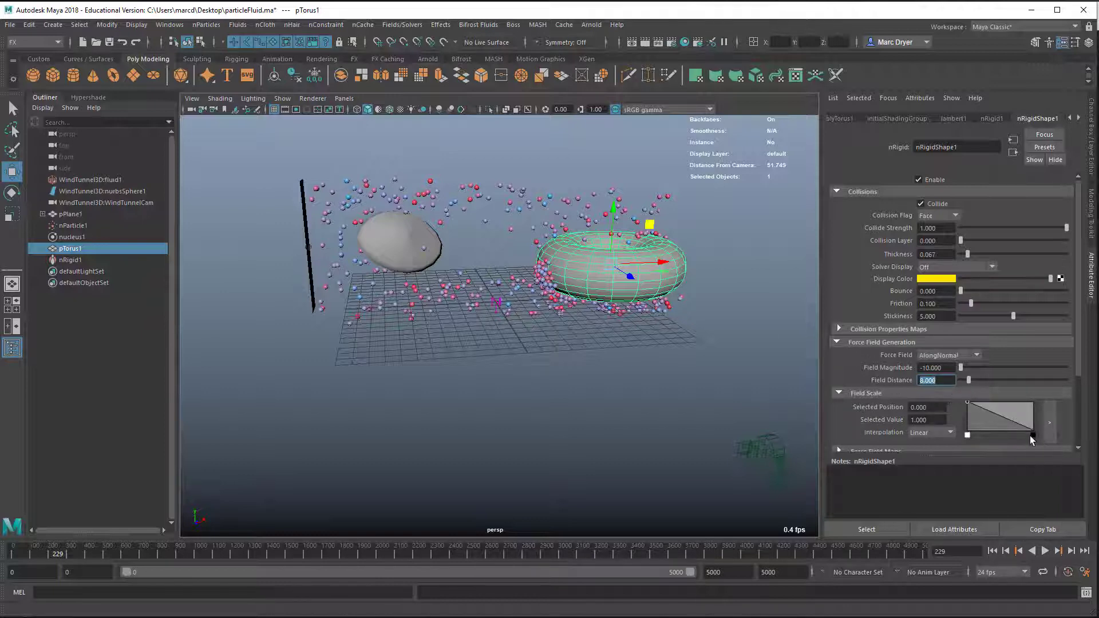
Replay to frame 422, orbiting to watch particles pulled densely onto the torus
left_click(992, 550)
left_click(1043, 551)
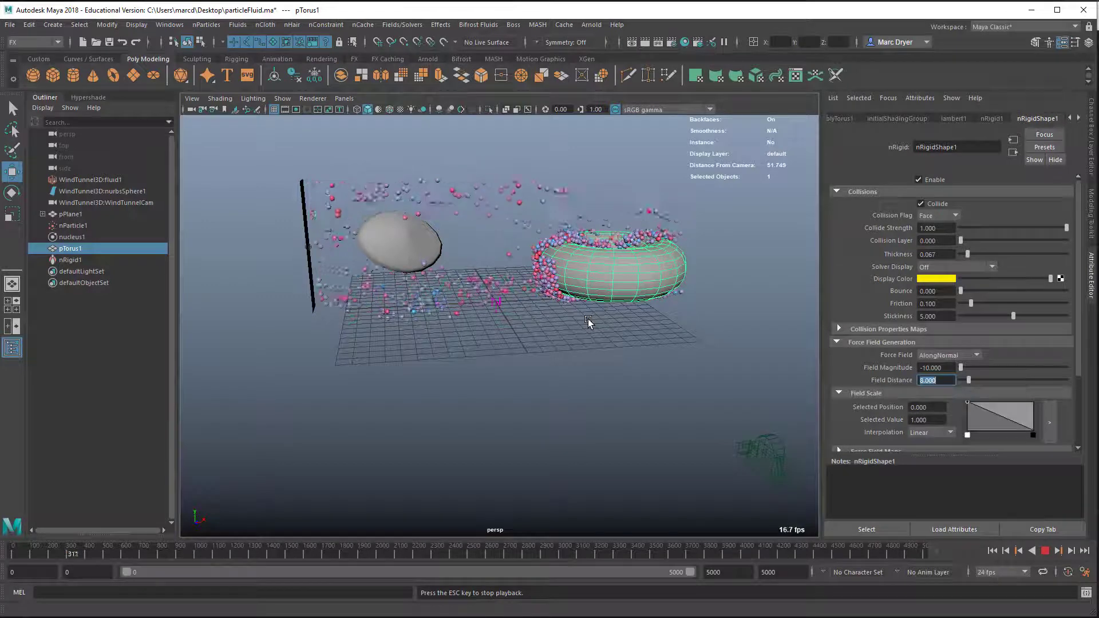
left_click_drag(589, 322, 619, 336, "alt")
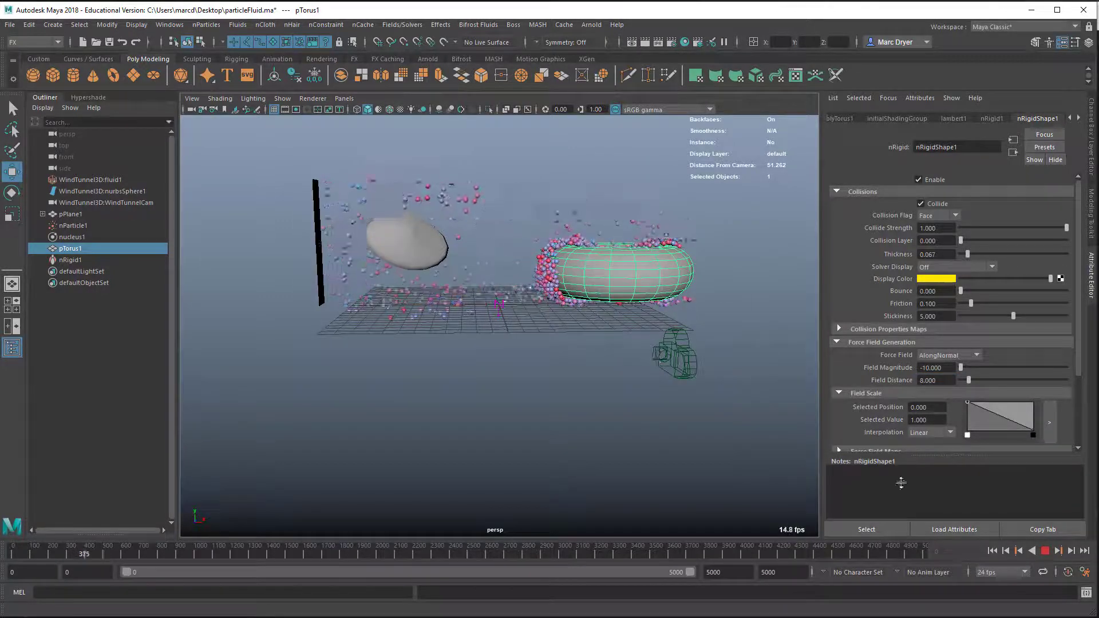
left_click_drag(686, 429, 711, 441, "alt")
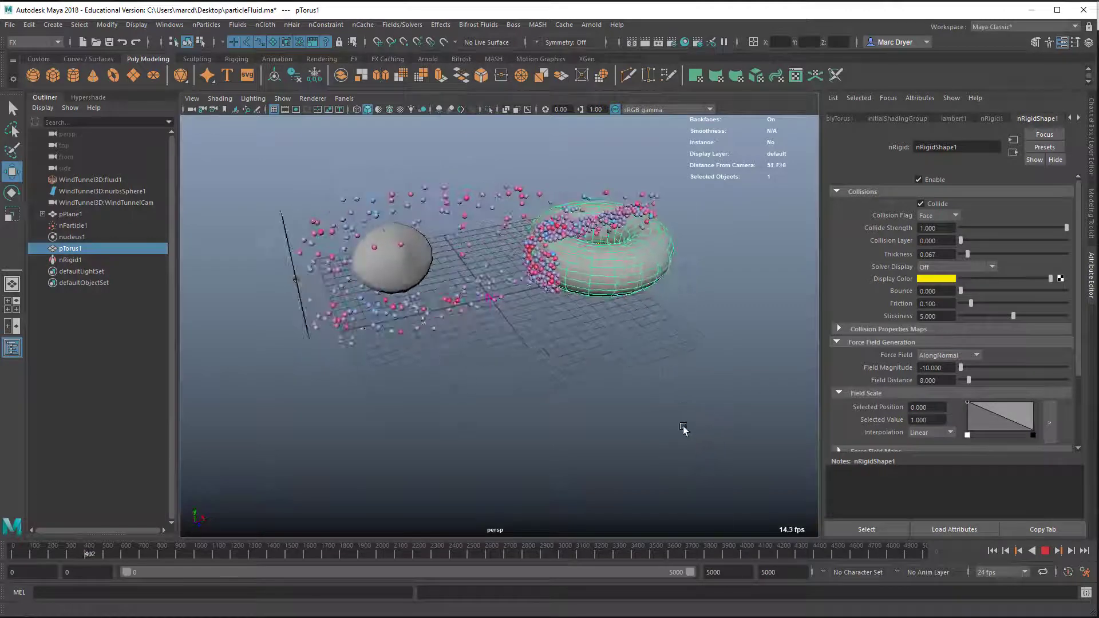
left_click(1045, 550)
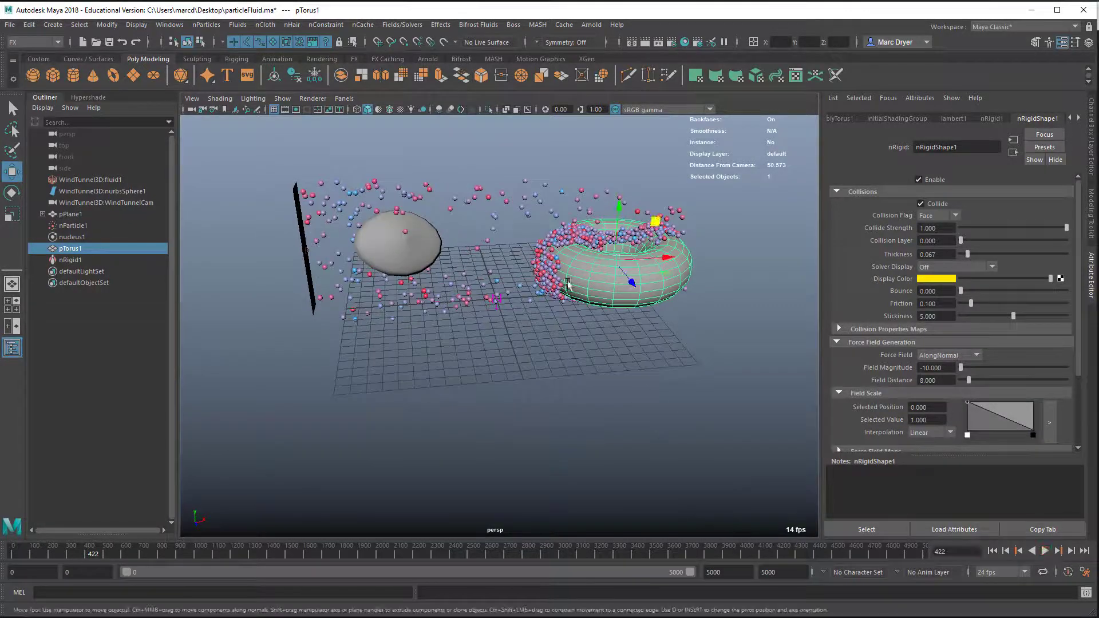
left_click_drag(523, 316, 591, 269, "alt")
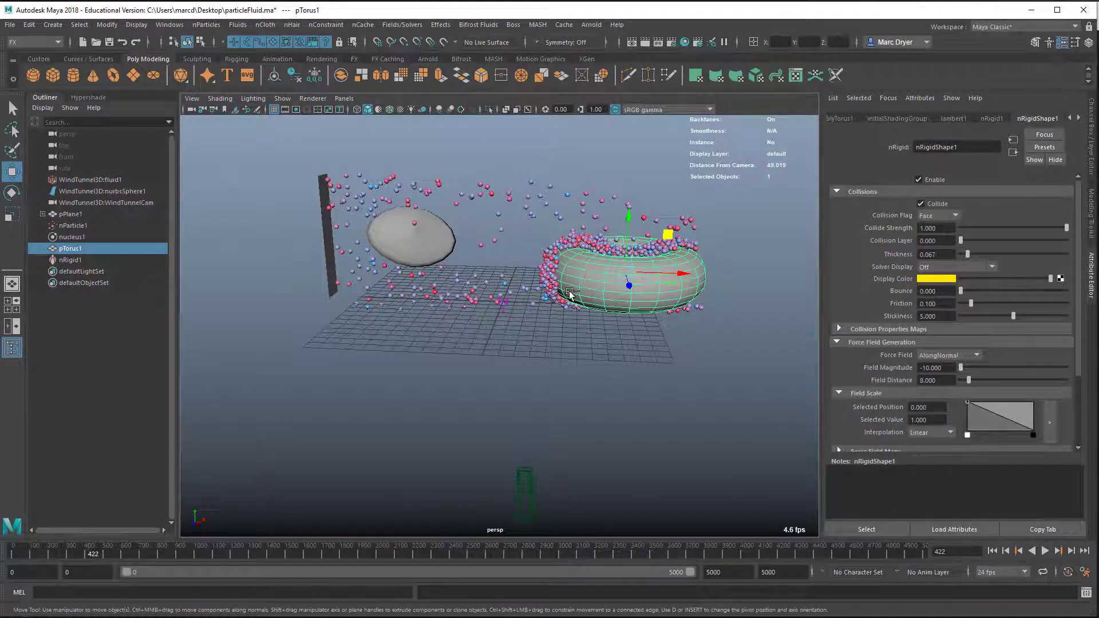
left_click_drag(569, 293, 478, 290, "alt")
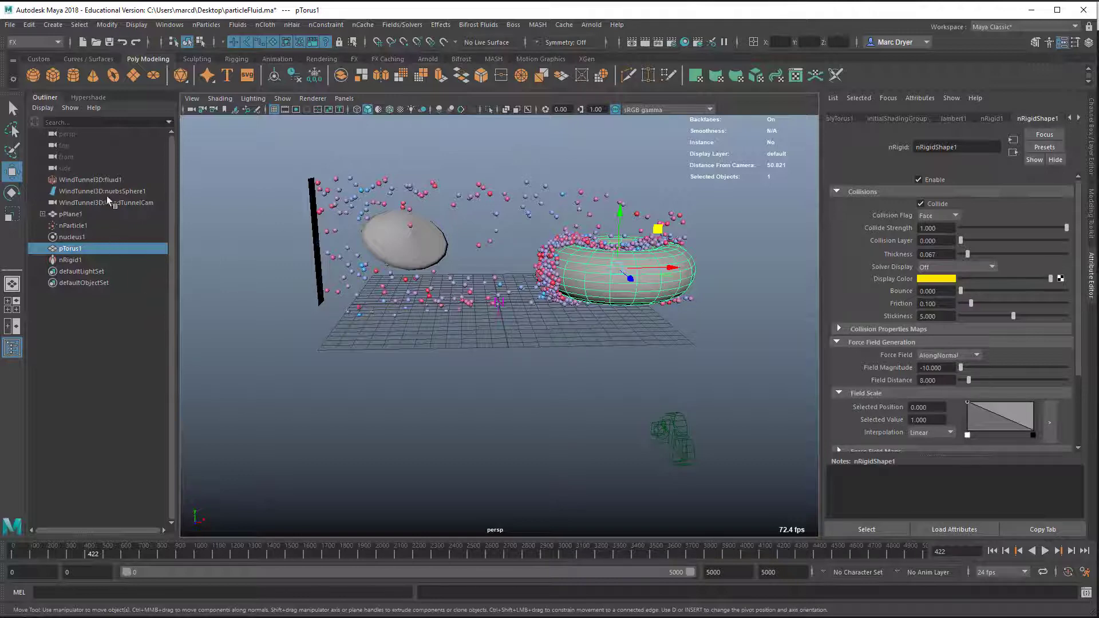
Make WindTunnel3D:fluid1 collide with pTorus1 via Fluids > Make Collide
left_click(94, 182)
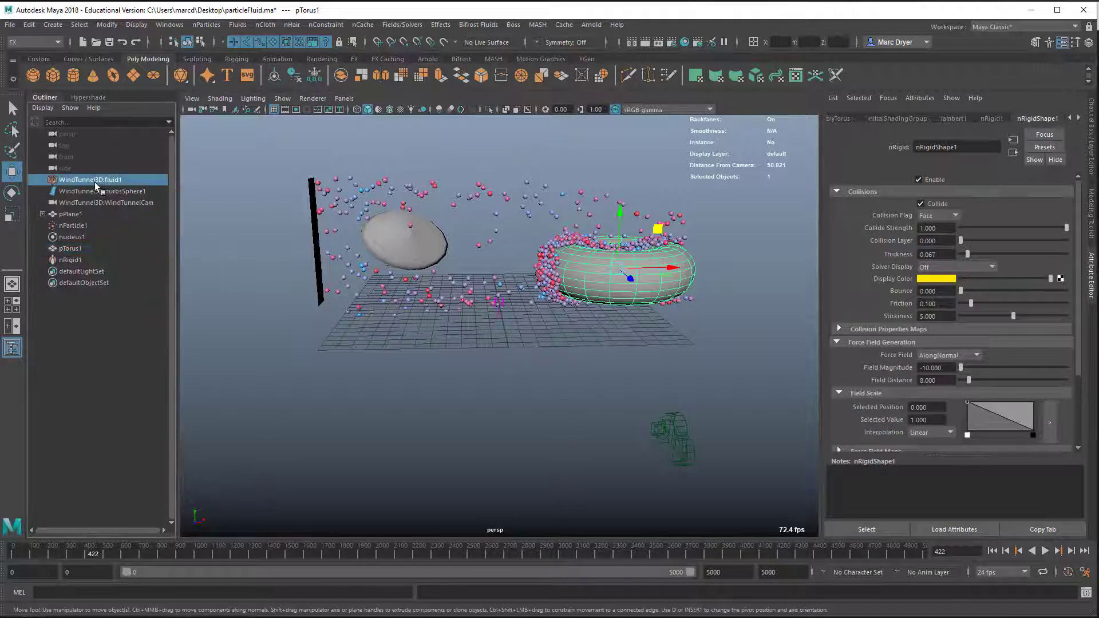
left_click(585, 271, "shift")
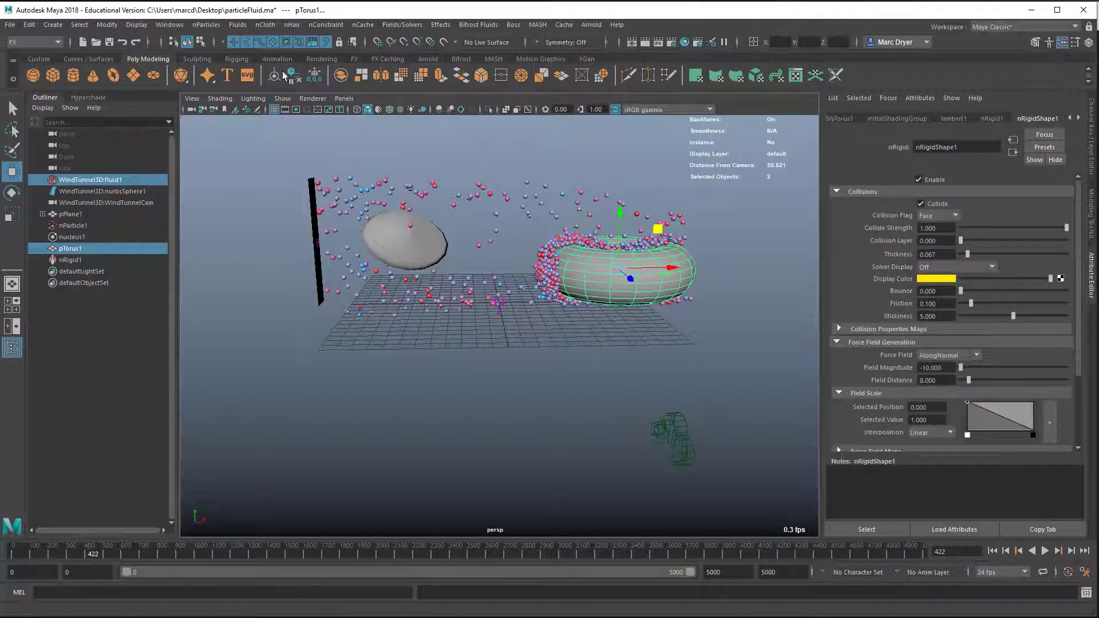
left_click(237, 25)
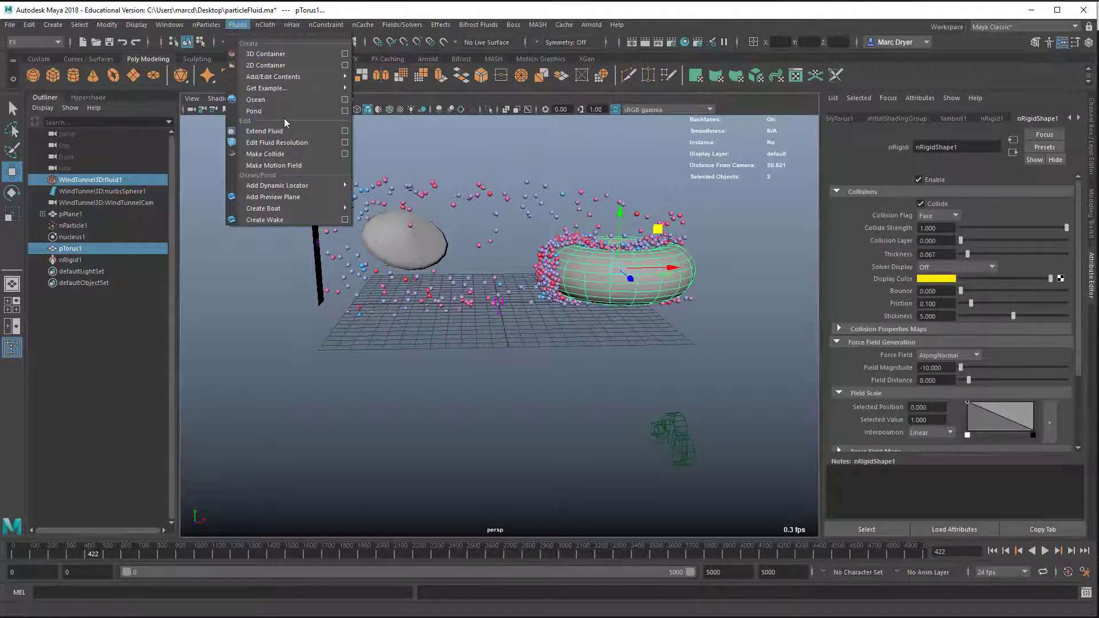
left_click(282, 153)
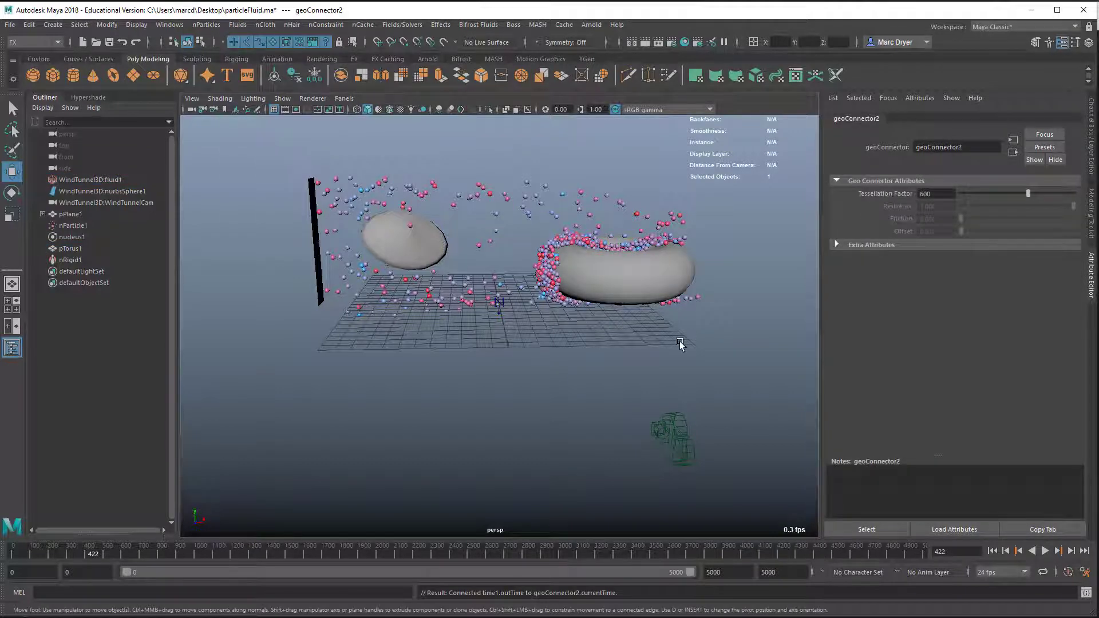
Replay the simulation to frame 137 and select the nParticle system
left_click(992, 551)
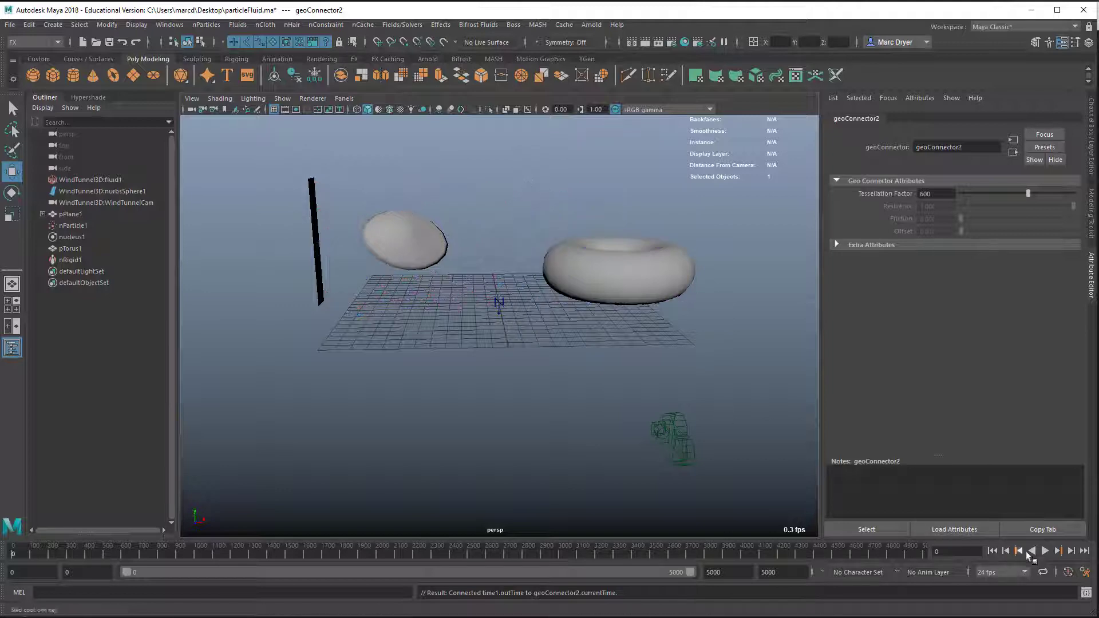
left_click(1045, 550)
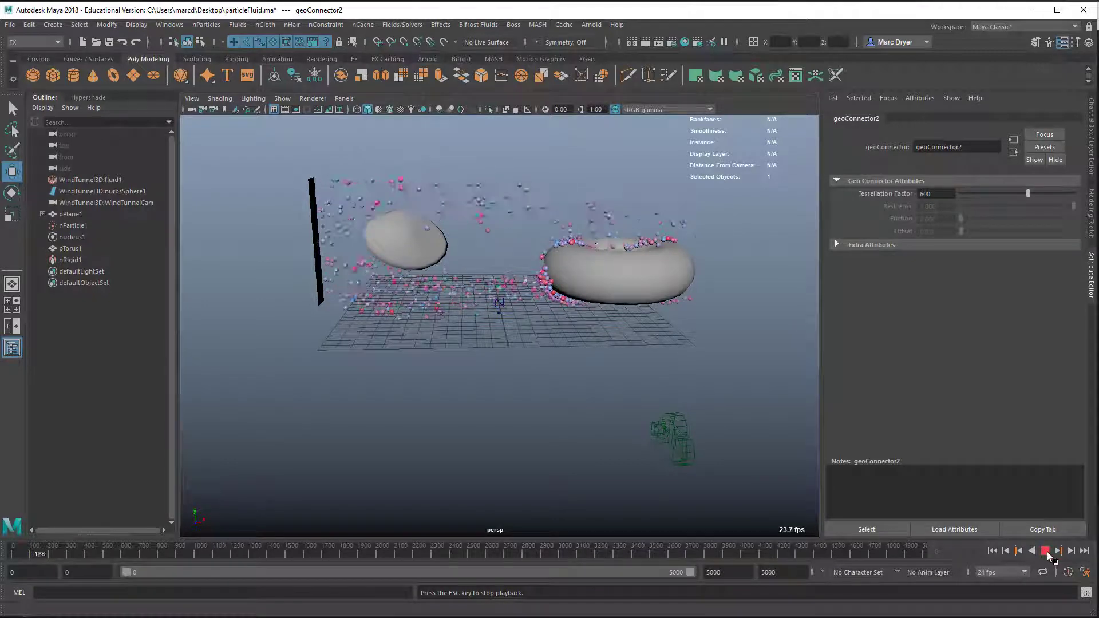
left_click(1045, 551)
left_click(612, 294)
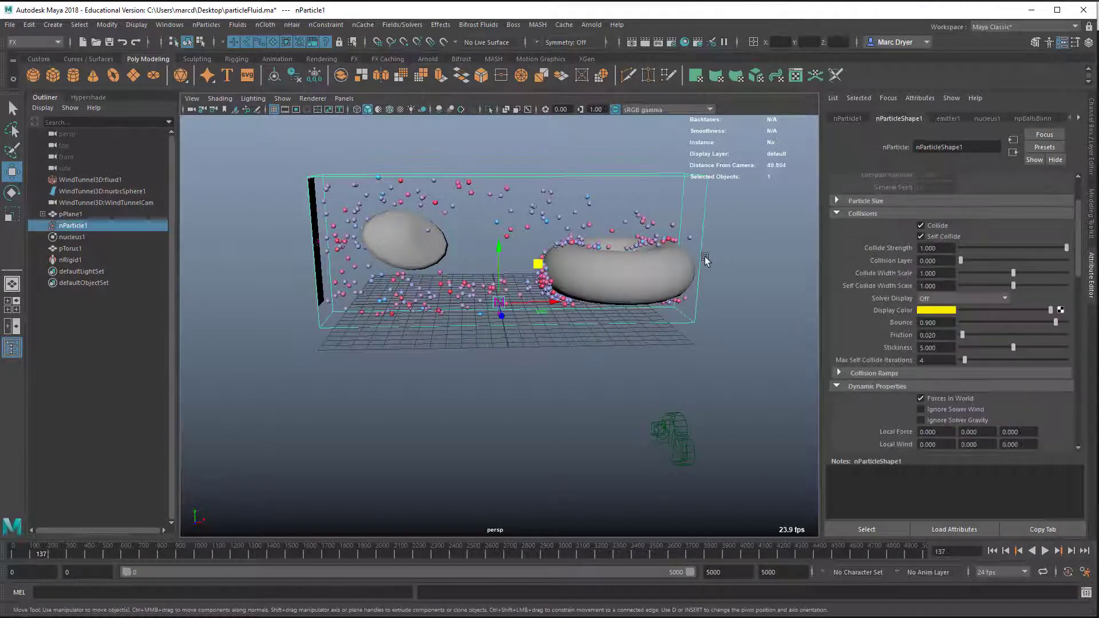
Turn off the pTorus1 force field and replay, tilting low to watch particles cling
left_click(686, 261)
left_click(948, 355)
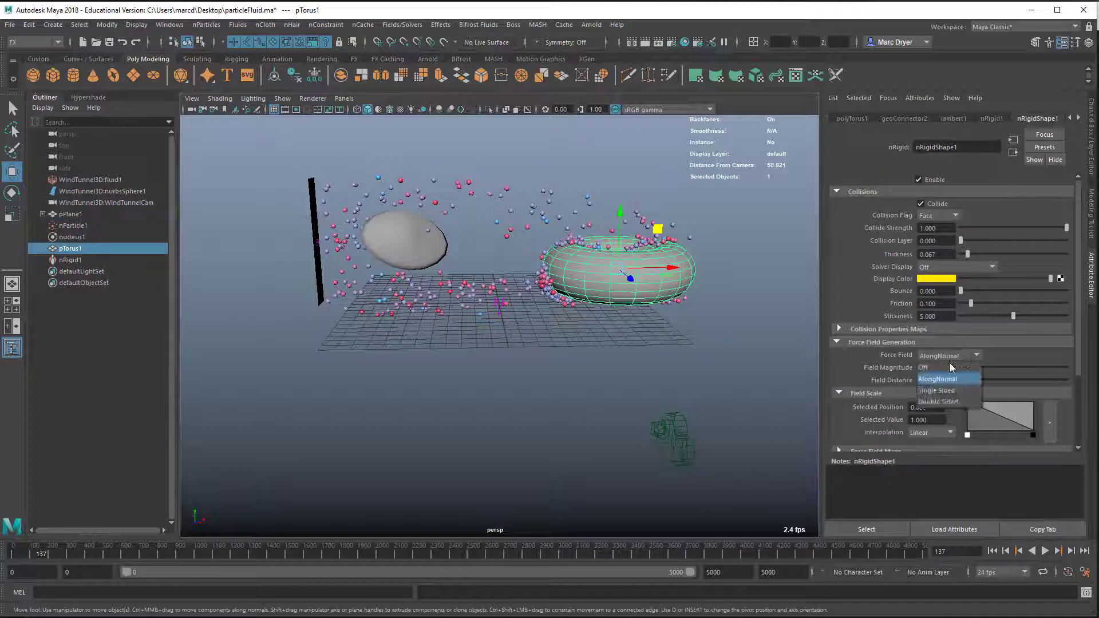
left_click(993, 551)
left_click(1045, 550)
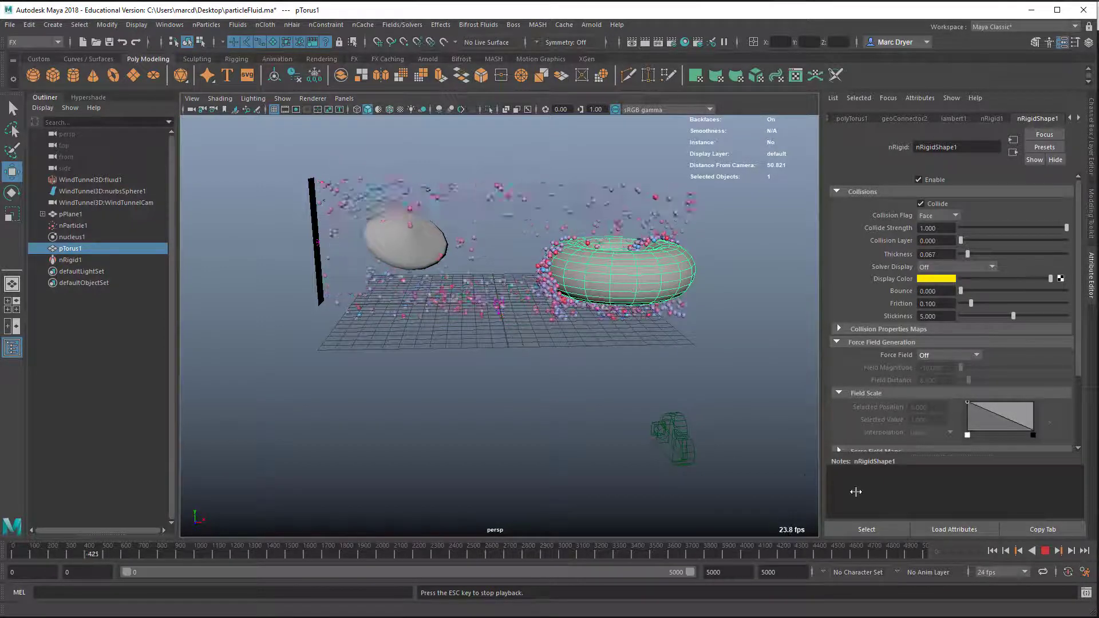
left_click_drag(629, 395, 662, 408, "alt")
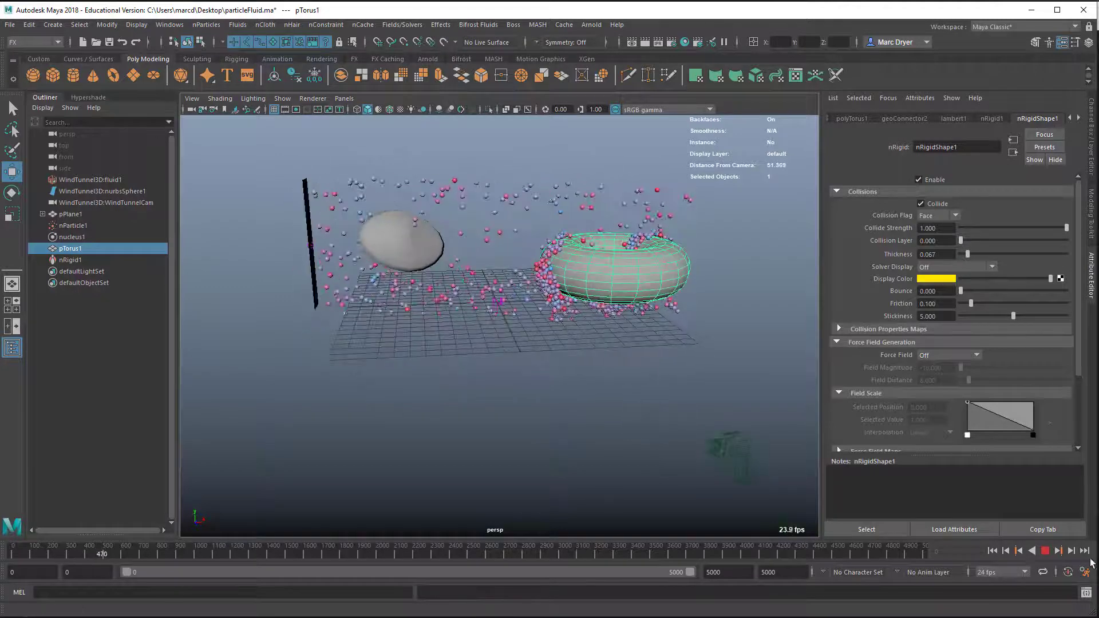
Replay nParticle1 from frame 0 with torus stickiness at zero, tumbling the view, then stop
key("Escape")
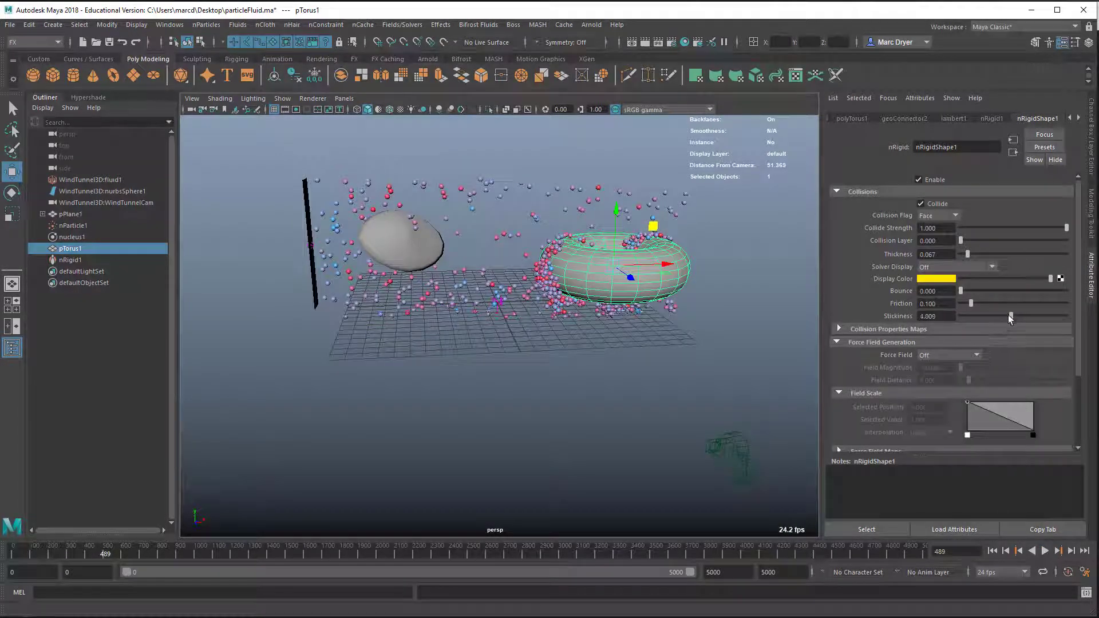
left_click(530, 211)
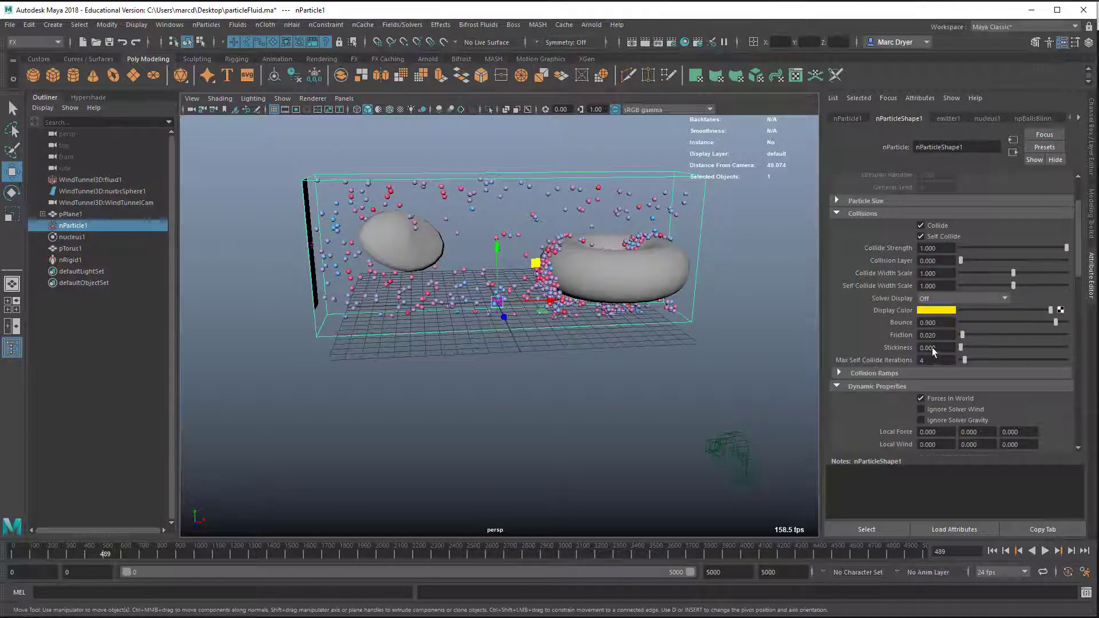
left_click(992, 551)
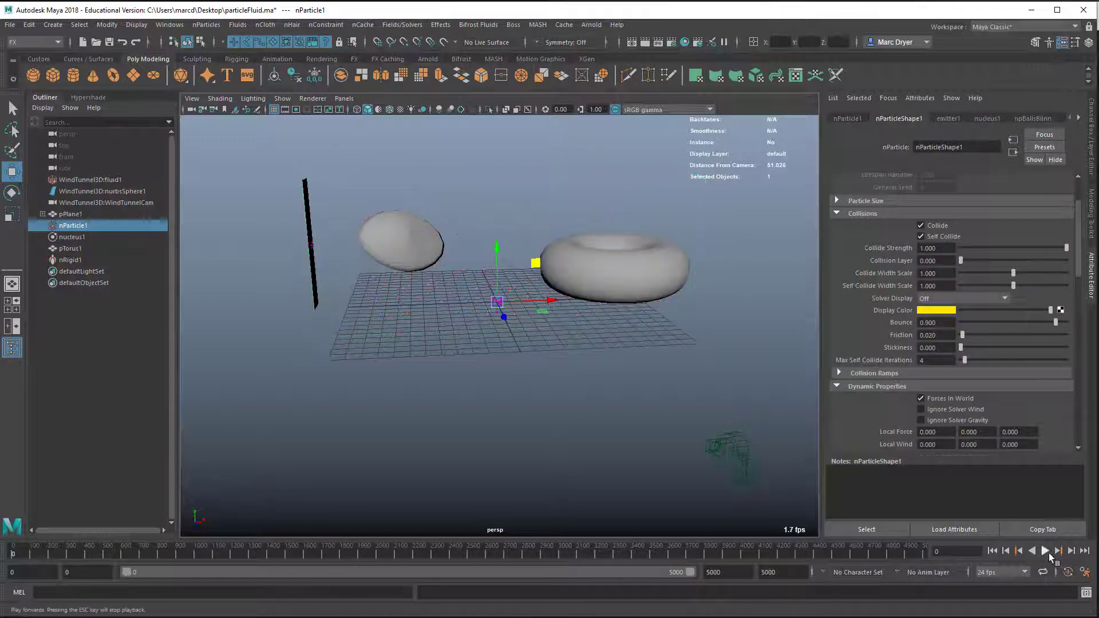
left_click(1045, 551)
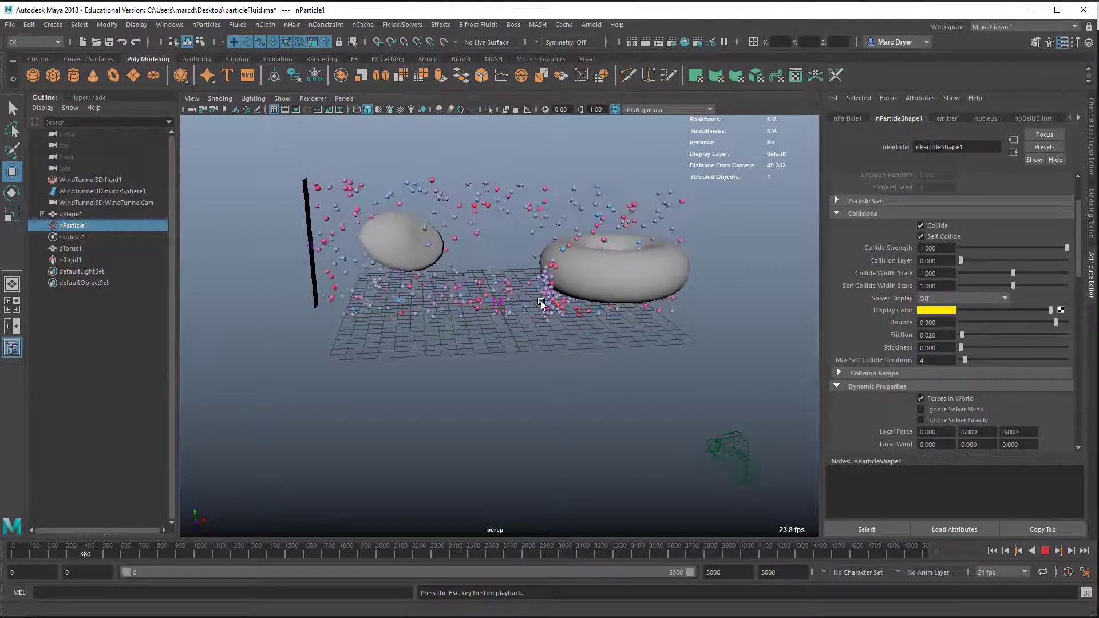
left_click_drag(543, 303, 549, 304, "alt")
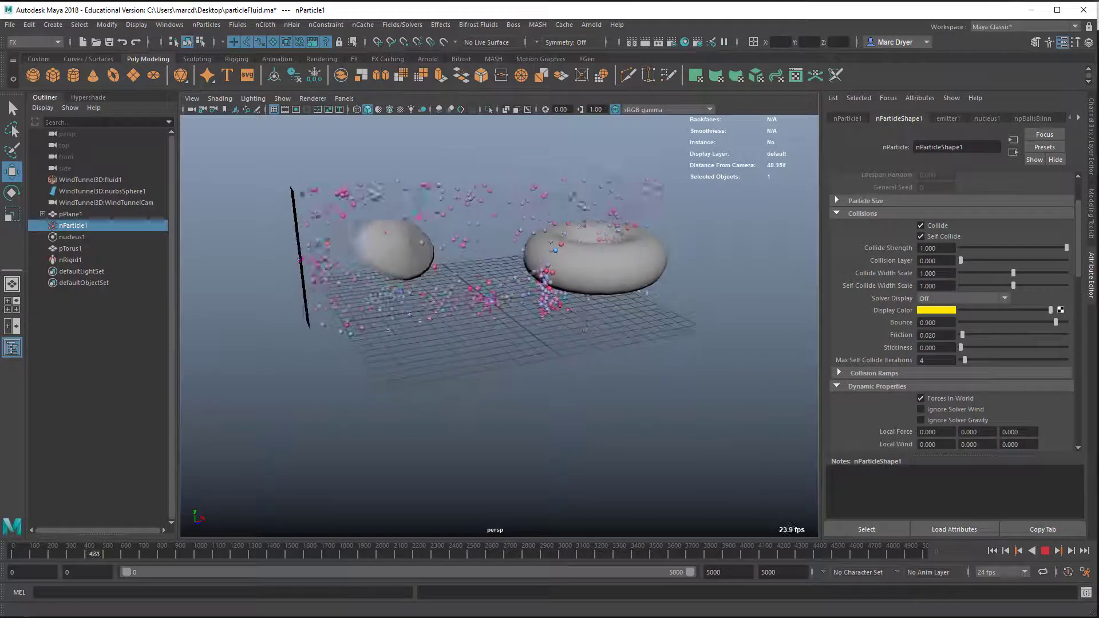
key("Escape")
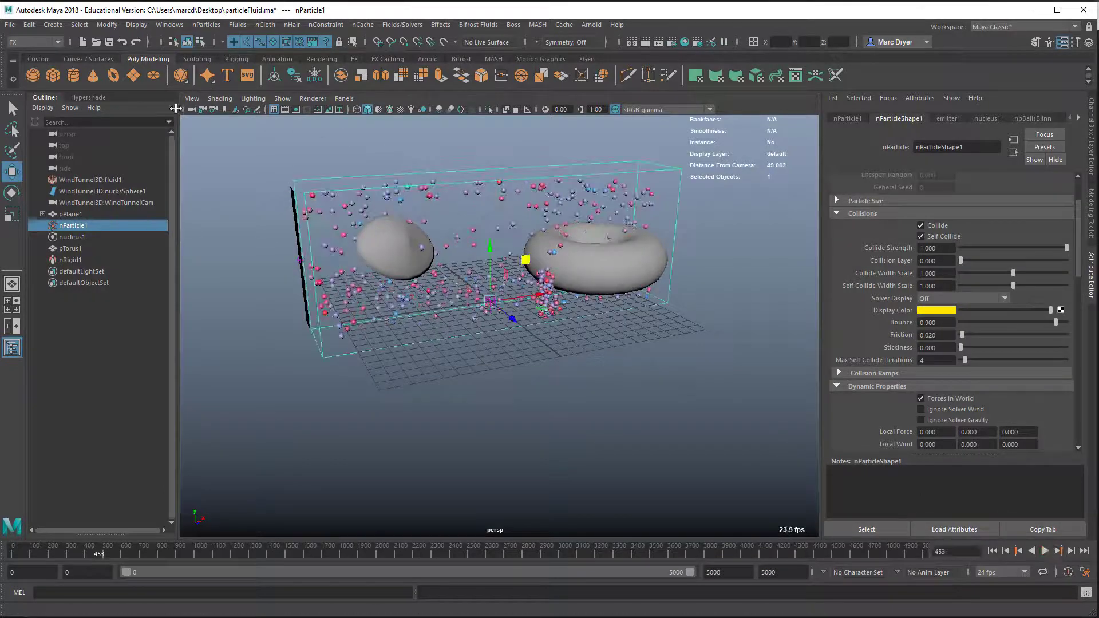
Create a polygon plane and scale it up into a large ground plane
left_click(135, 76)
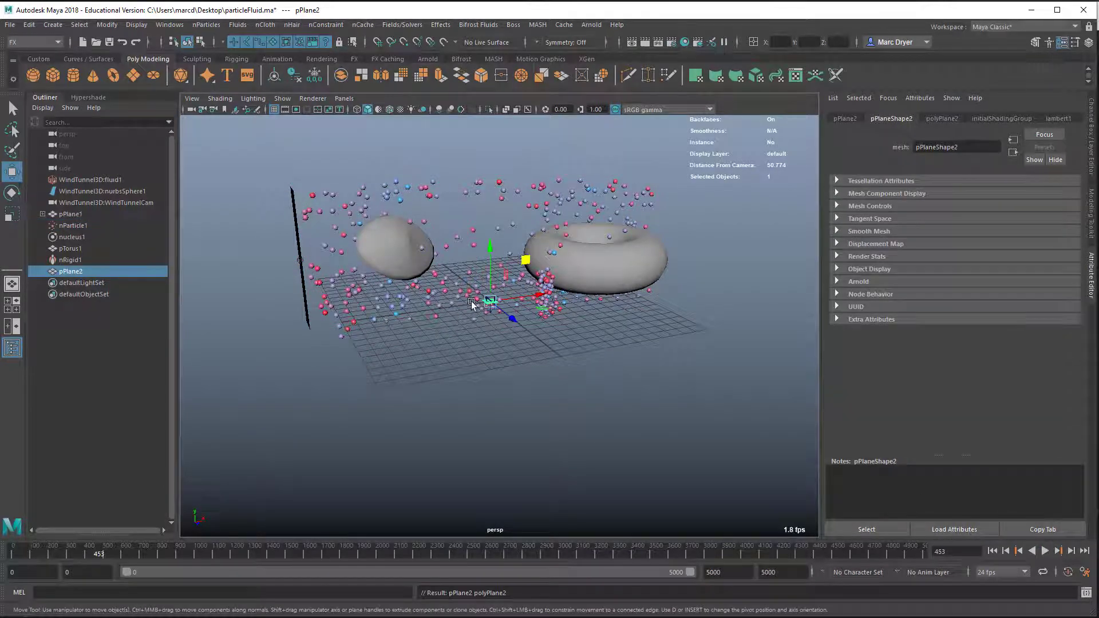
key("r")
mouse_move(493, 304)
left_mouse_down()
mouse_move(797, 321)
mouse_move(500, 299)
mouse_move(551, 323)
left_mouse_up()
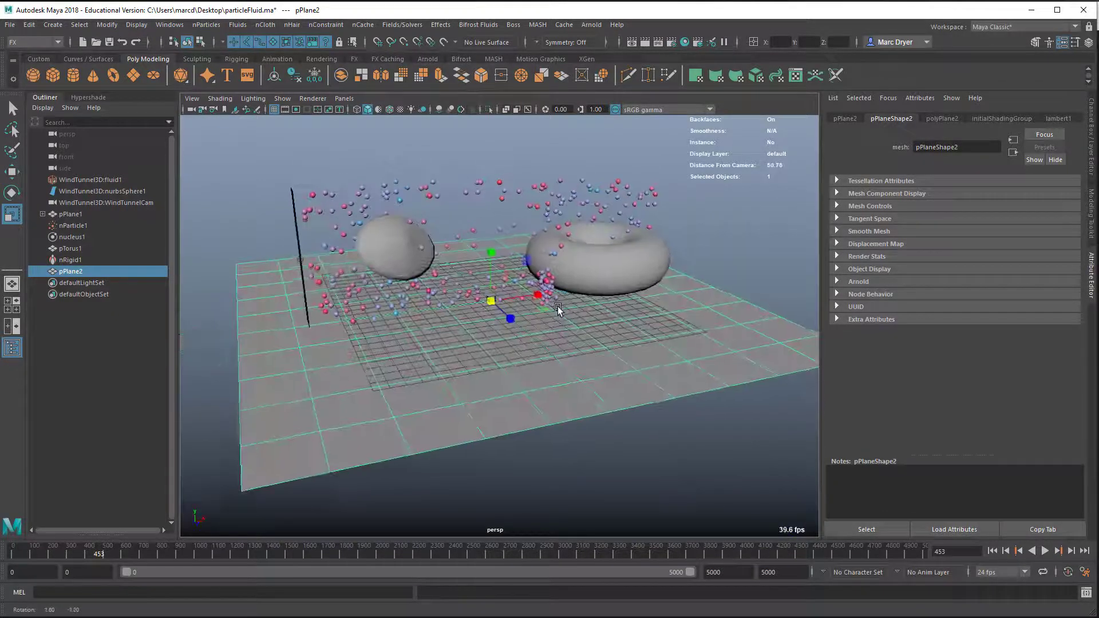
Make the ground plane an nCloth passive collider and rewind the simulation to frame 0
left_click(203, 26)
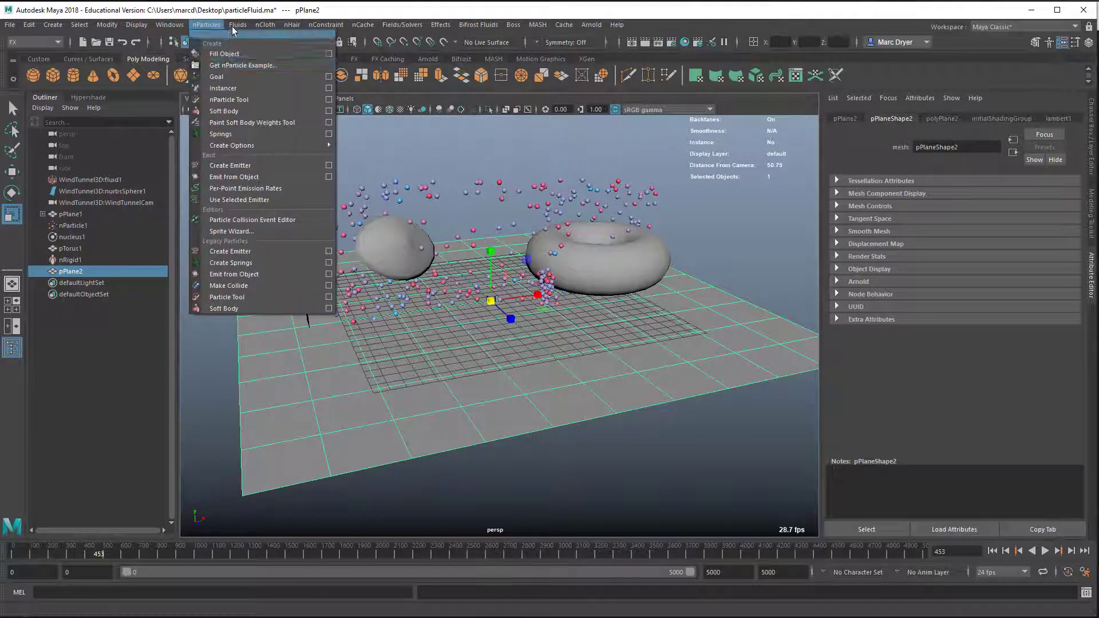
mouse_move(264, 24)
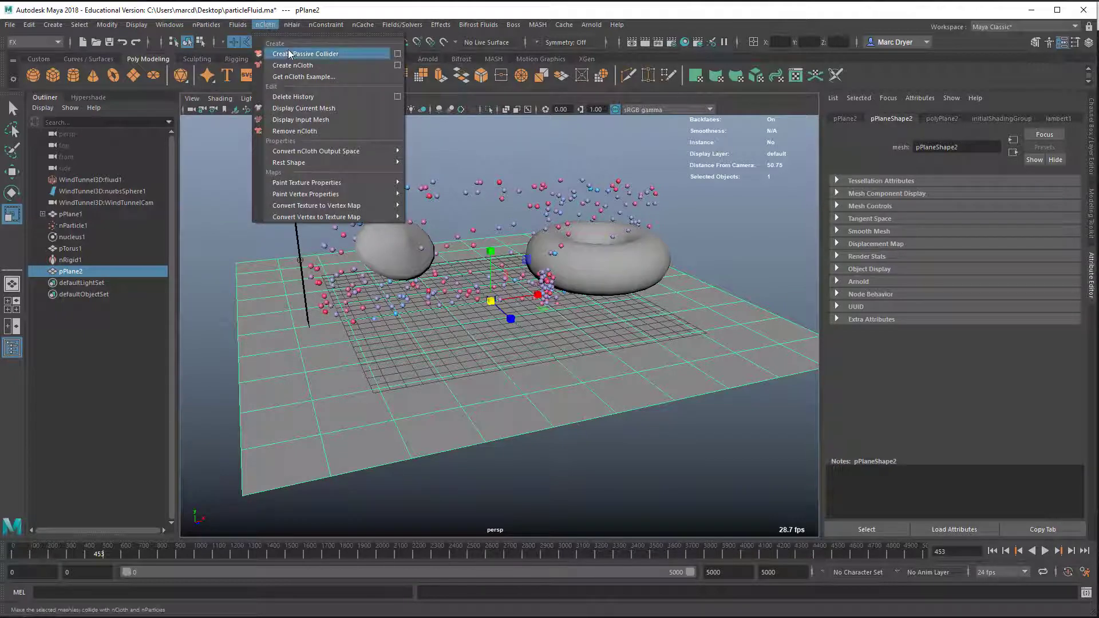
left_click(289, 50)
left_click_drag(716, 394, 657, 367, "alt")
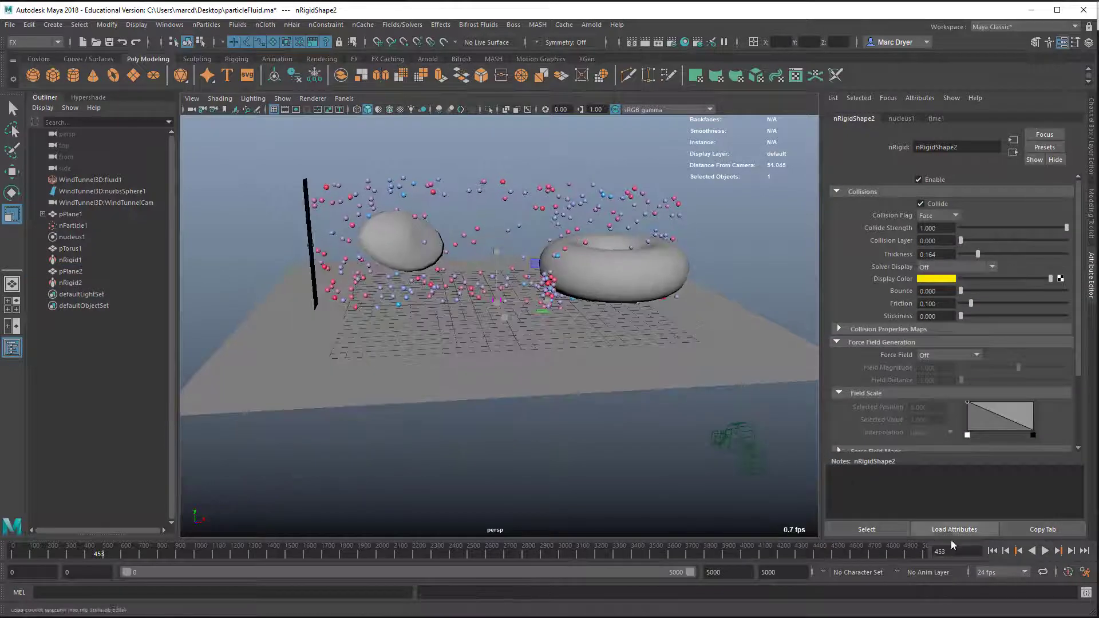
left_click(989, 550)
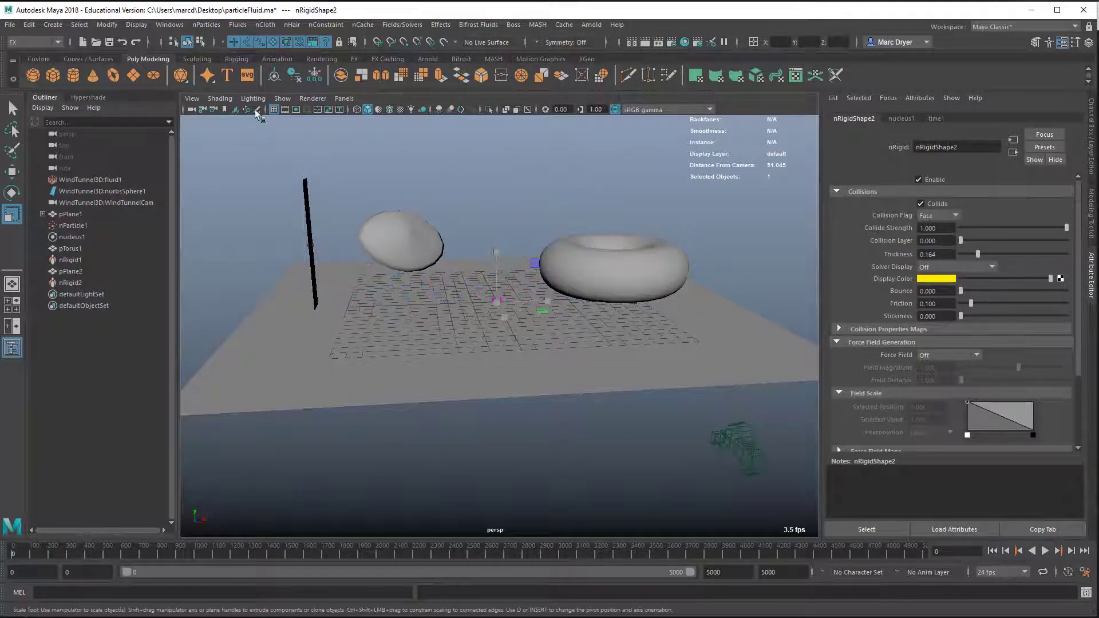
left_click_drag(513, 361, 557, 400, "alt")
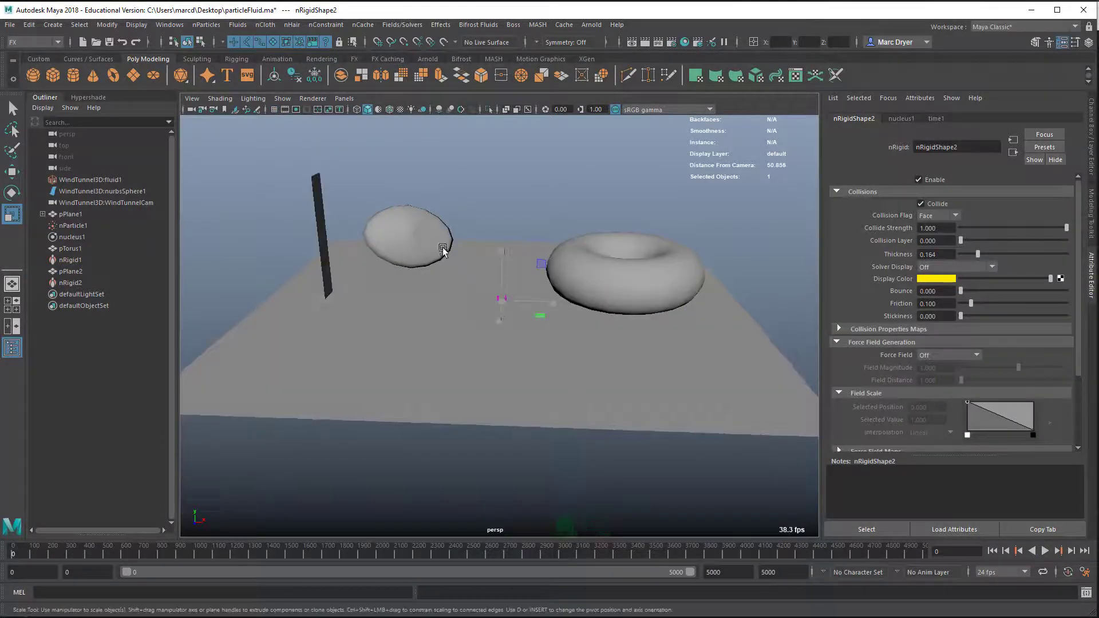
left_click_drag(675, 369, 550, 354, "alt")
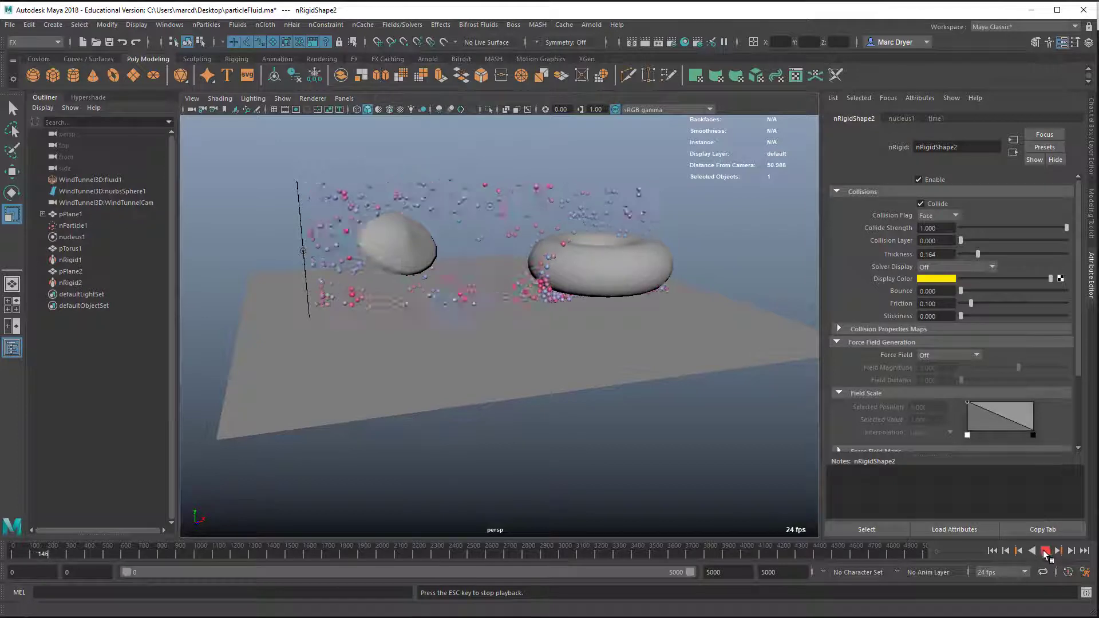
Stop playback, select the ground plane and tumble to a low side angle
left_click(1042, 552)
left_click(640, 355)
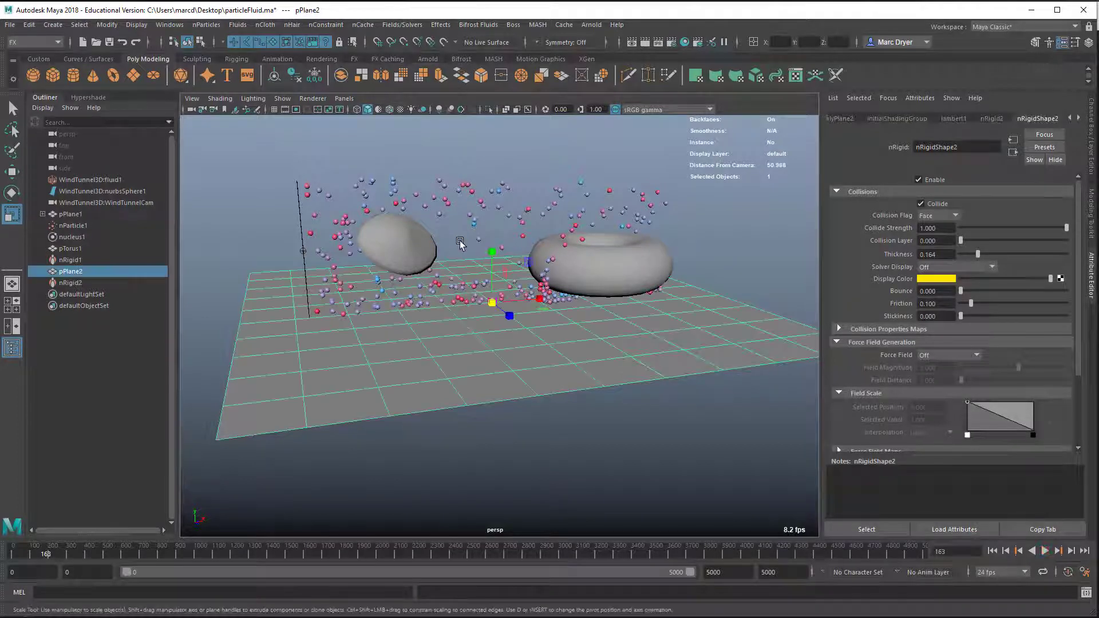
key("w")
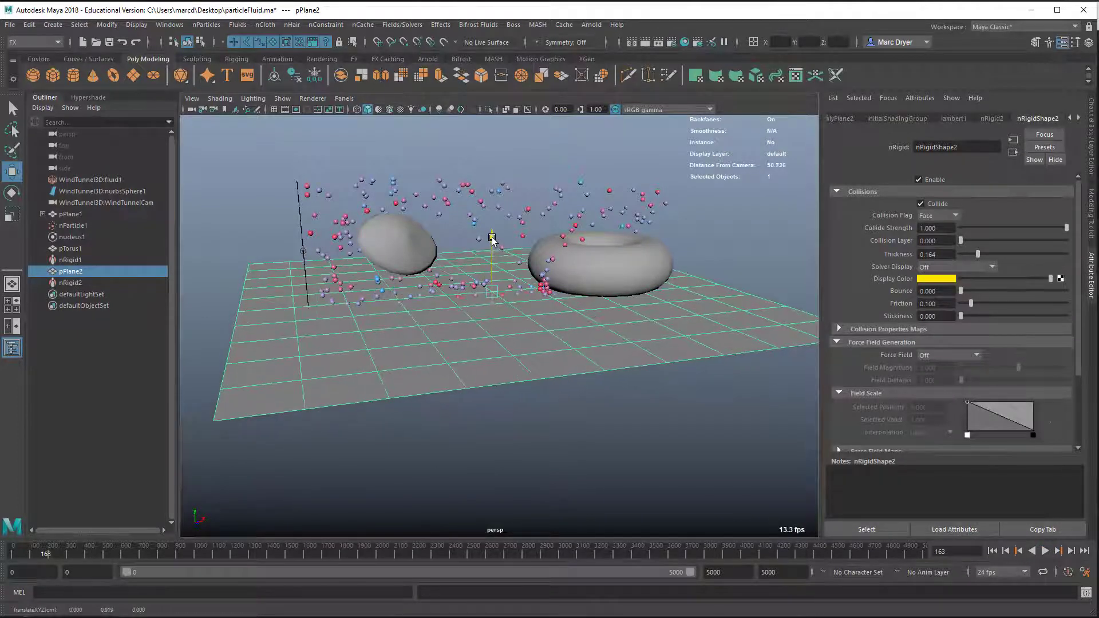
mouse_move(494, 250)
left_mouse_down("alt")
mouse_move(492, 323)
mouse_move(527, 319)
mouse_move(422, 283)
left_mouse_up("alt")
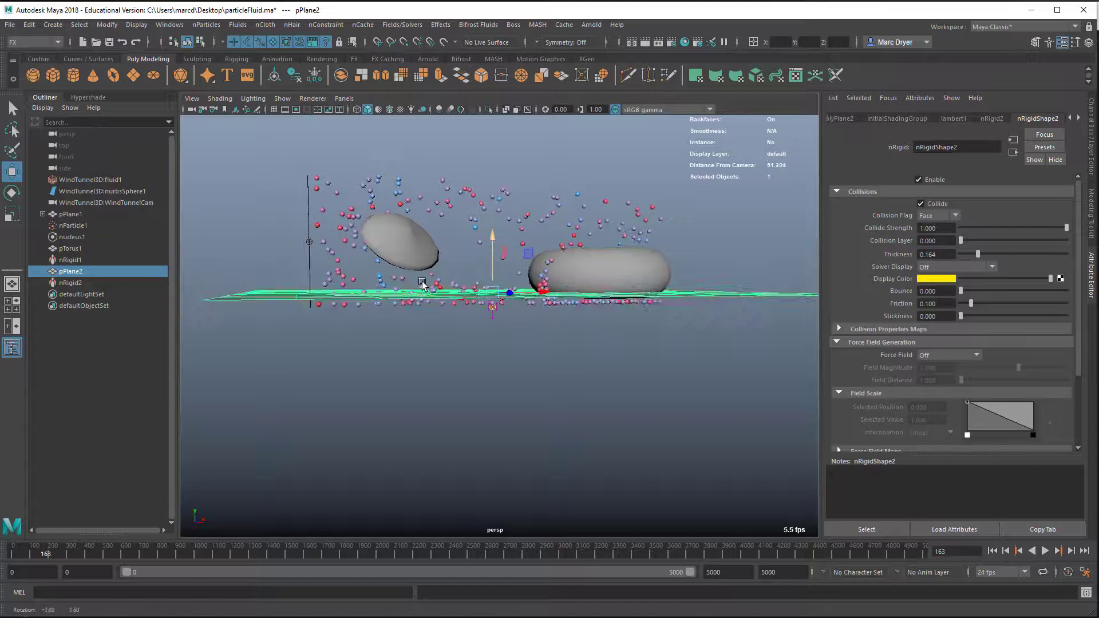
Scale the upright wall plane up uniformly and replay the simulation from frame 0
left_click(310, 217)
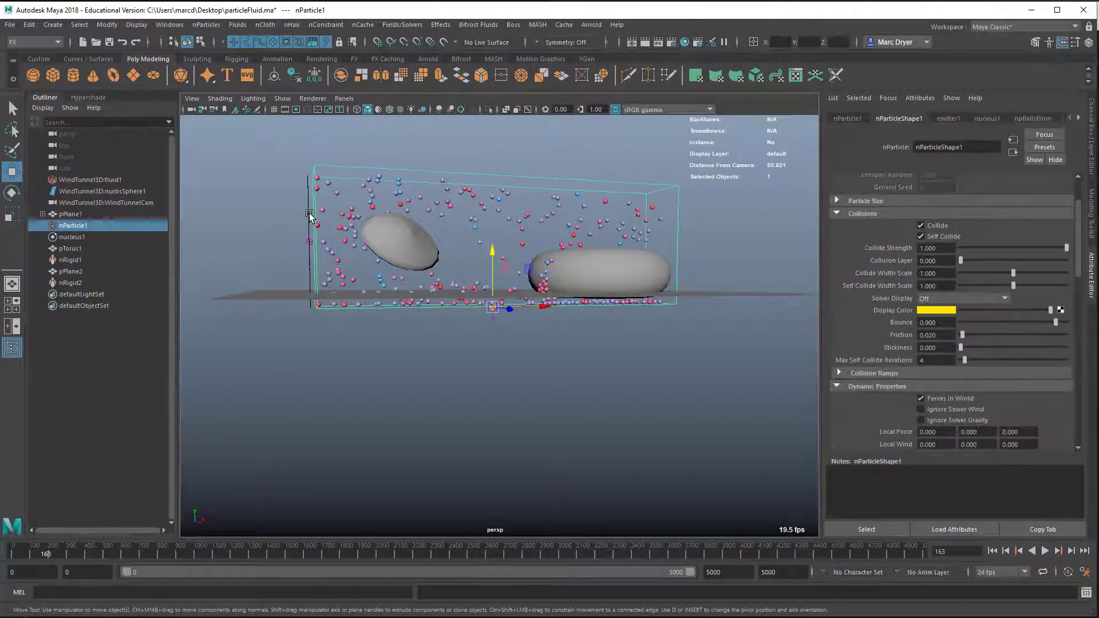
left_click(307, 213)
key("r")
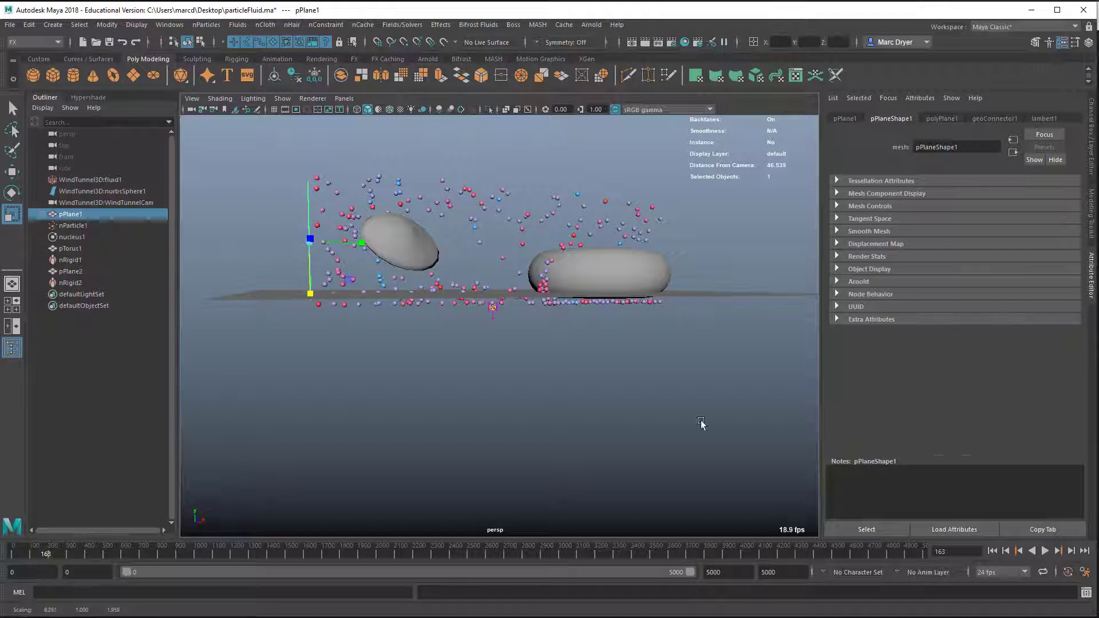
left_click(1042, 551)
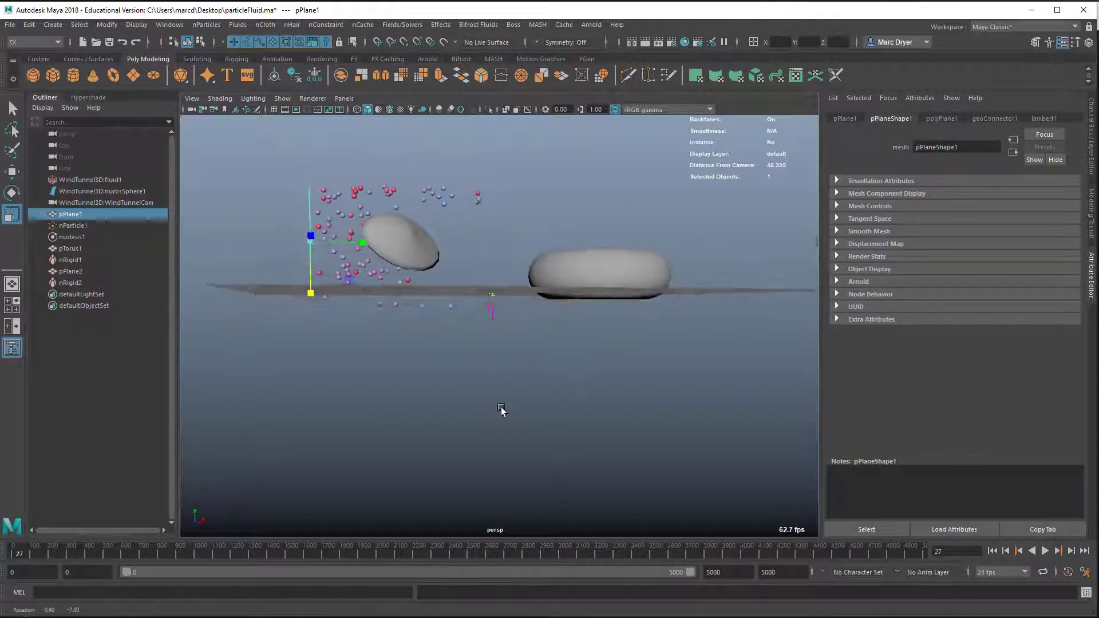
mouse_move(311, 297)
left_mouse_down()
mouse_move(356, 315)
mouse_move(405, 373)
left_mouse_up()
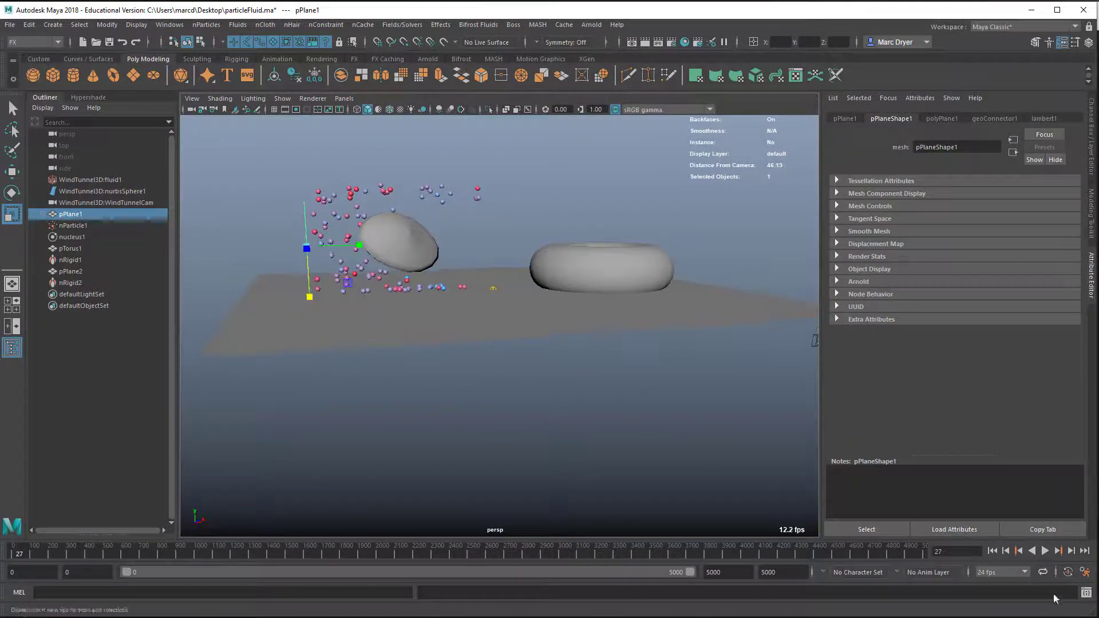
left_click(996, 551)
left_click(1043, 551)
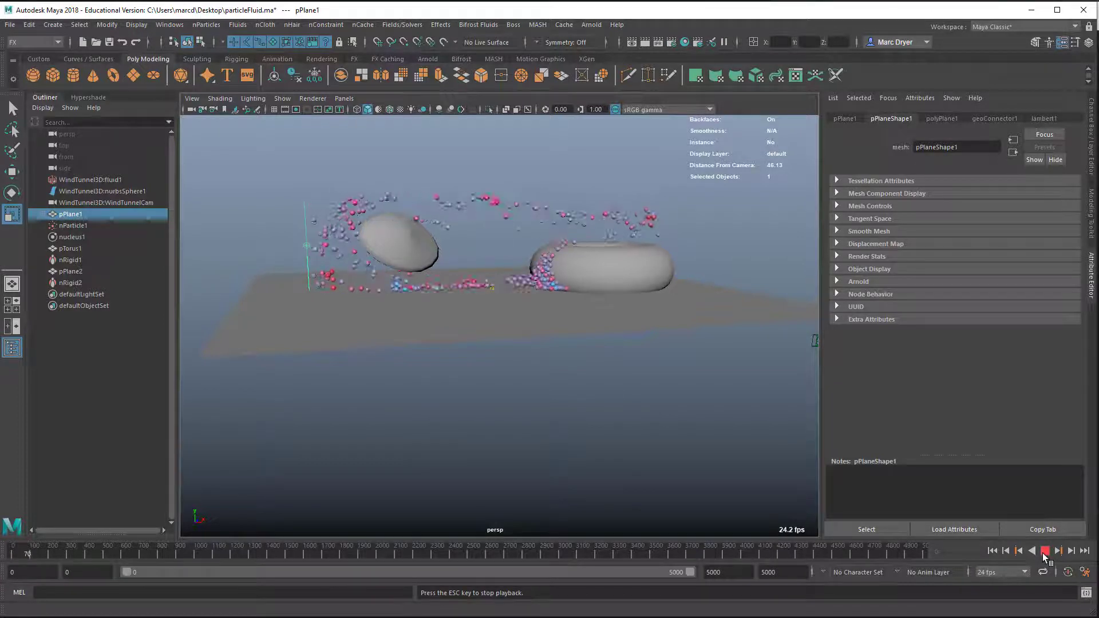
mouse_move(748, 527)
left_mouse_down("alt")
mouse_move(716, 455)
mouse_move(682, 418)
left_mouse_up("alt")
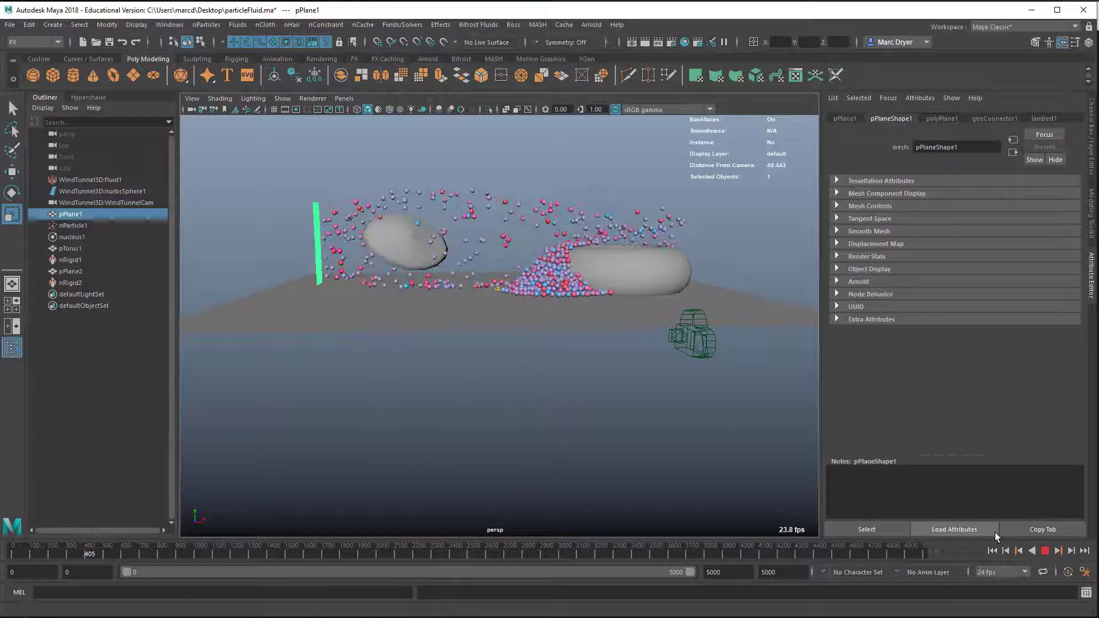
With the torus collider's stickiness at 2, replay the simulation from frame 0
key("Escape")
left_click(992, 553)
left_click(633, 295)
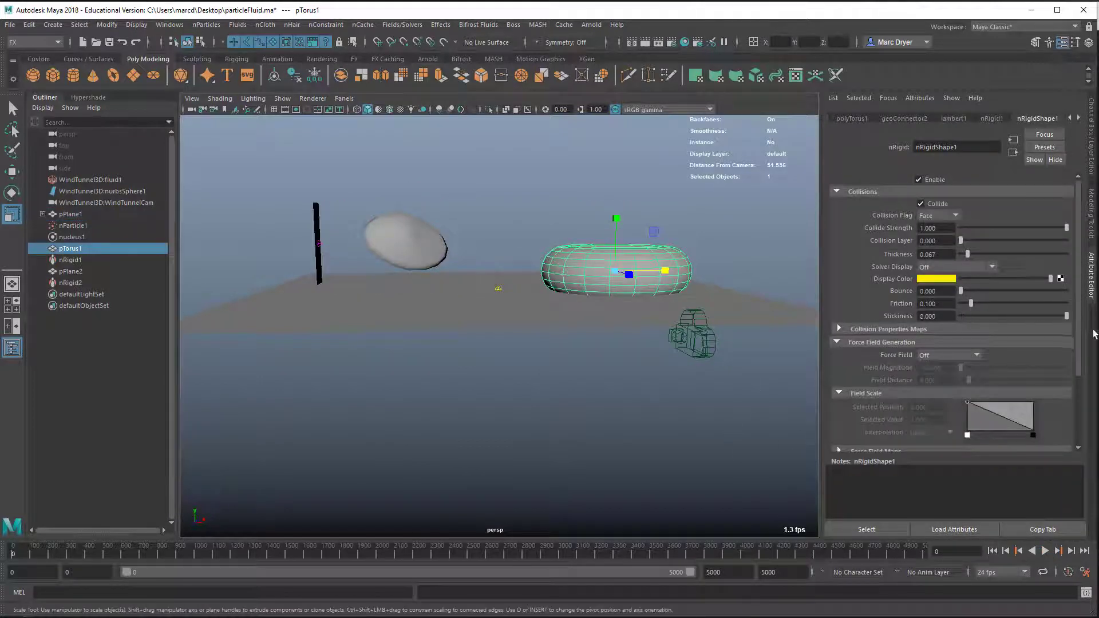
left_click(1045, 550)
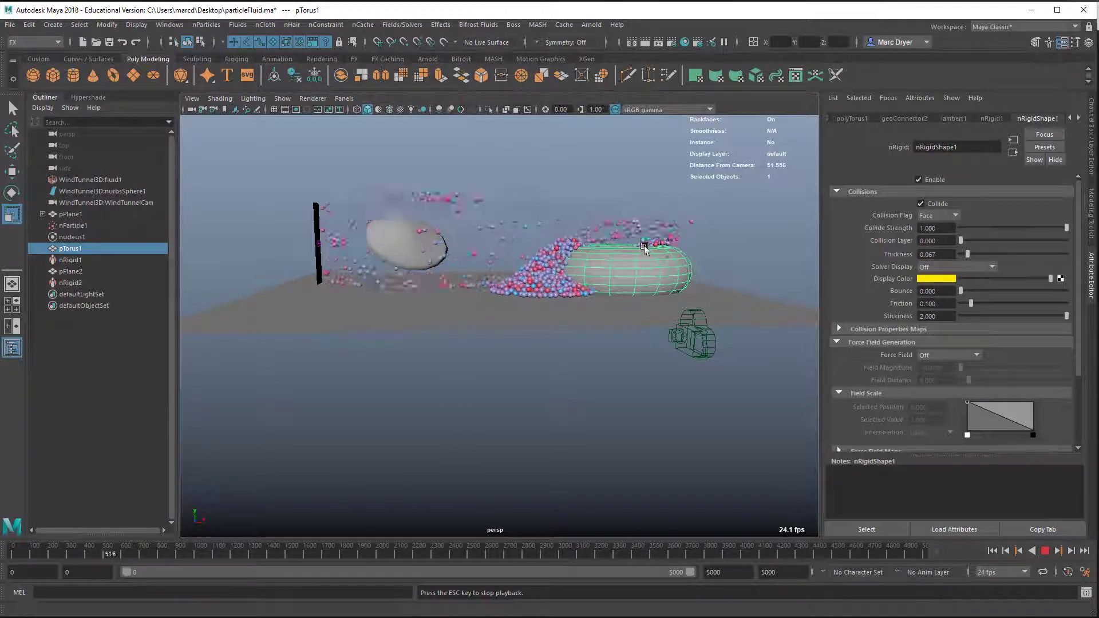
Orbit around the scene to inspect the particle mound piled against the torus
left_click_drag(658, 252, 656, 259, "alt")
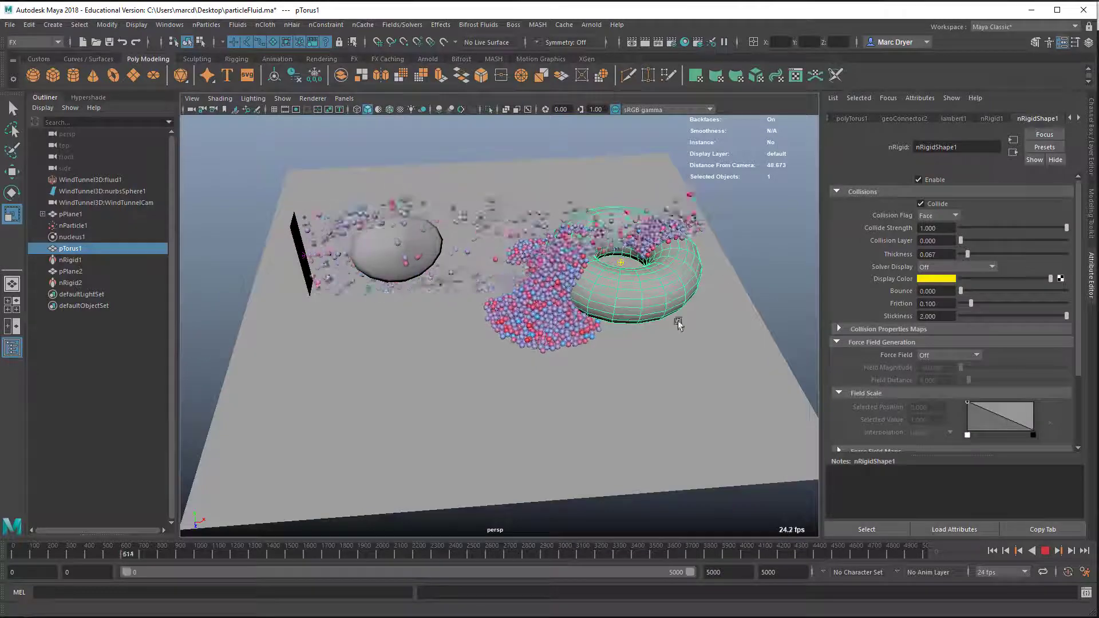
mouse_move(605, 340)
left_mouse_down("alt")
mouse_move(662, 299)
mouse_move(454, 286)
left_mouse_up("alt")
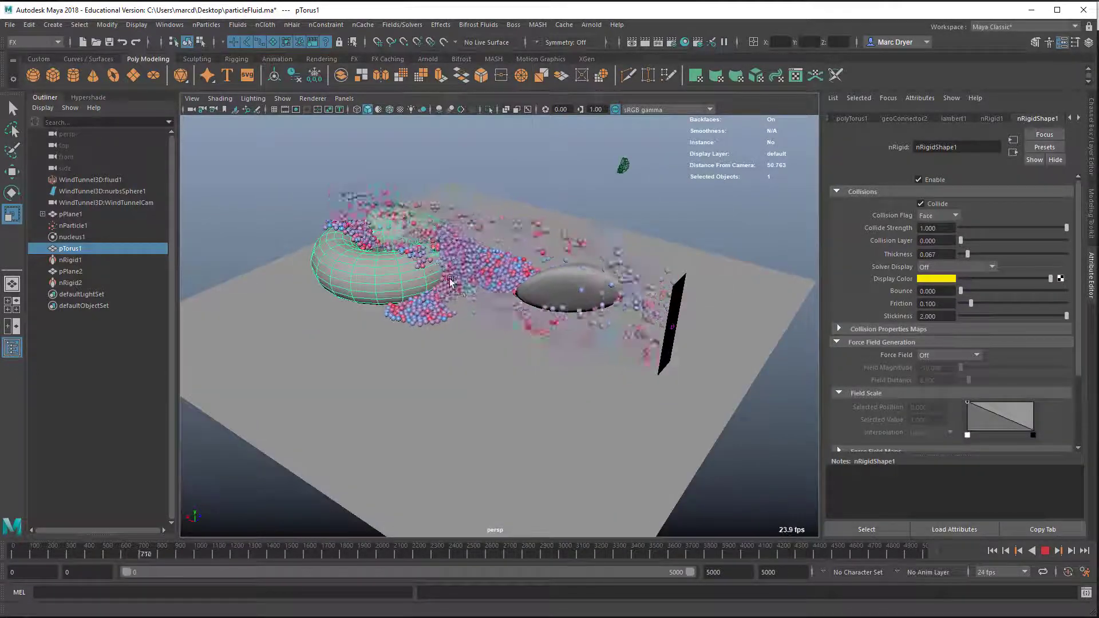
left_click_drag(662, 325, 466, 304, "alt")
right_click_drag(461, 304, 603, 307, "alt")
mouse_move(577, 307)
left_mouse_down("alt")
mouse_move(647, 312)
mouse_move(608, 308)
mouse_move(655, 353)
mouse_move(504, 344)
left_mouse_up("alt")
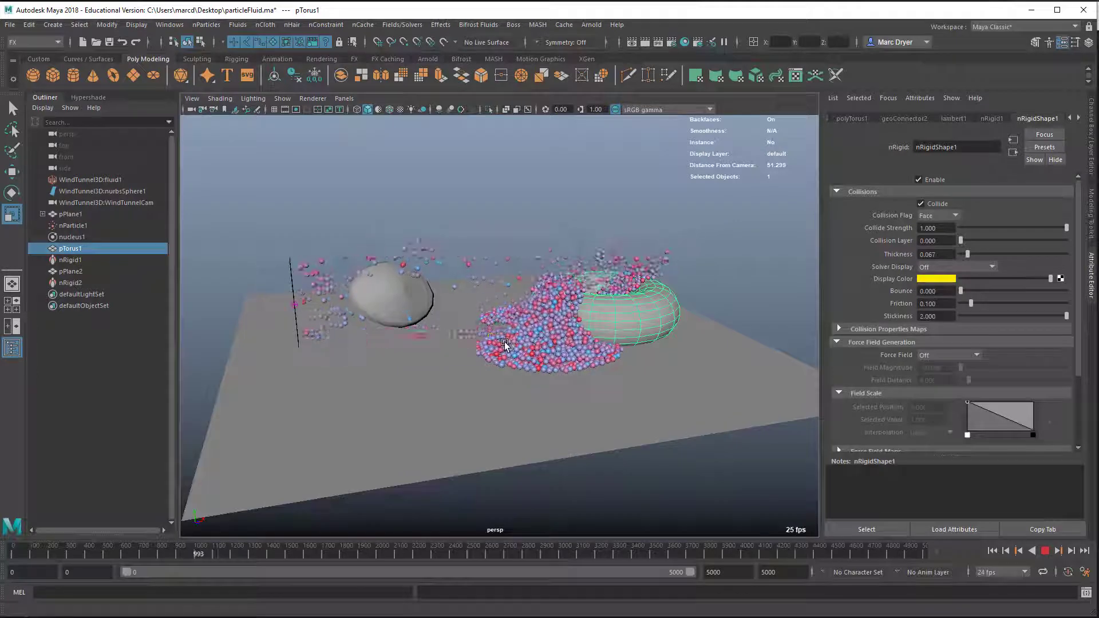